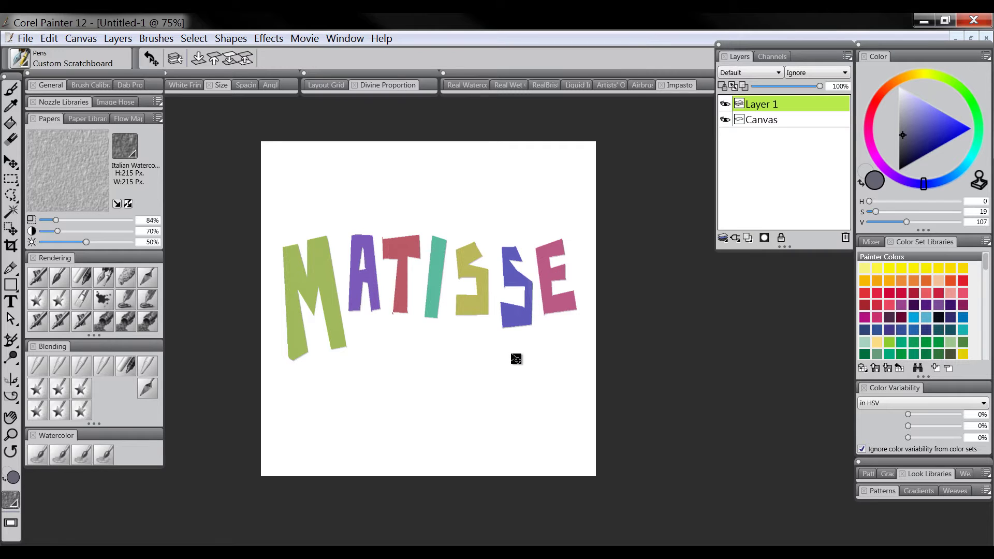
pyautogui.moveTo(508, 361); pyautogui.dragTo(520, 353)
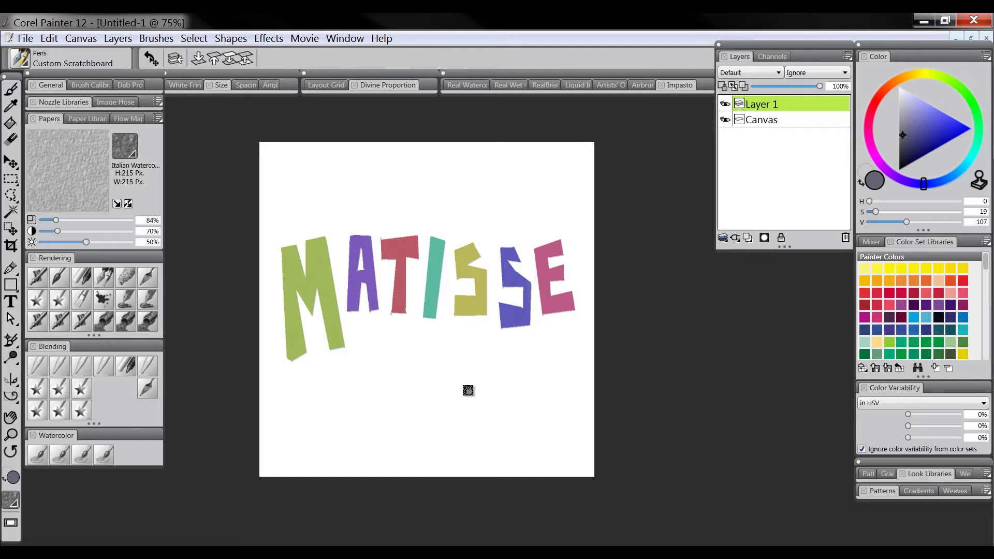
pyautogui.moveTo(471, 392); pyautogui.dragTo(484, 395)
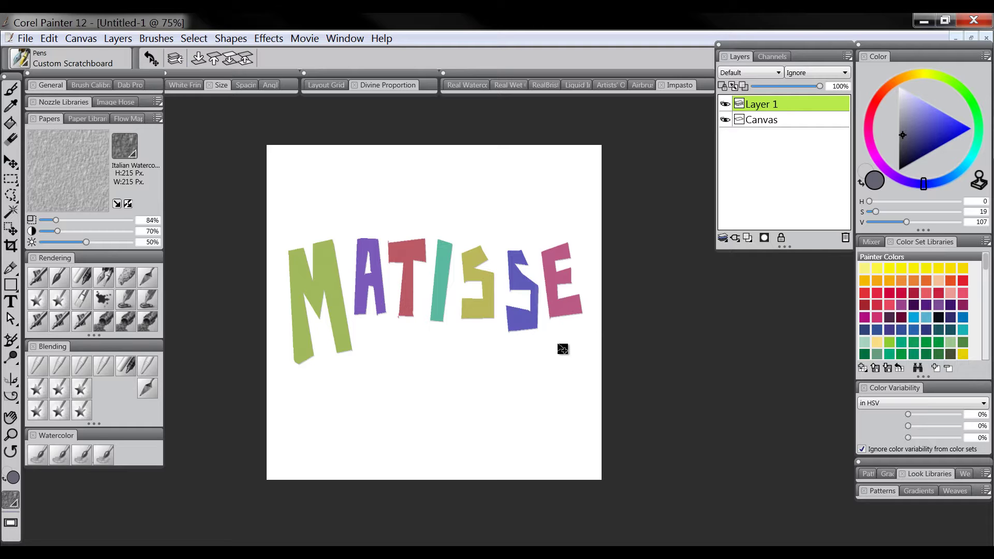
pyautogui.moveTo(510, 375); pyautogui.dragTo(505, 370)
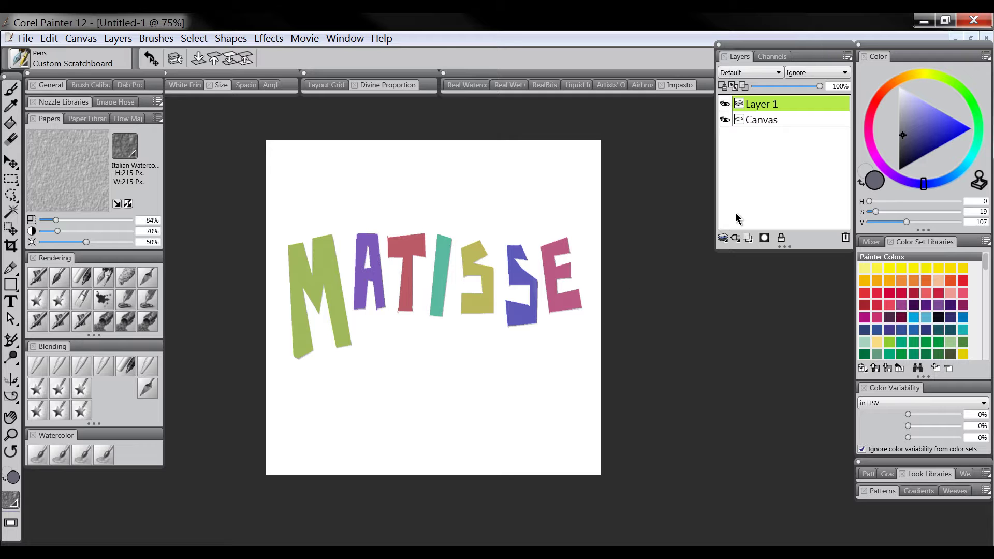
# Hide Layer 1 with the MATISSE lettering and add a new layer named stem.
pyautogui.click(726, 104)
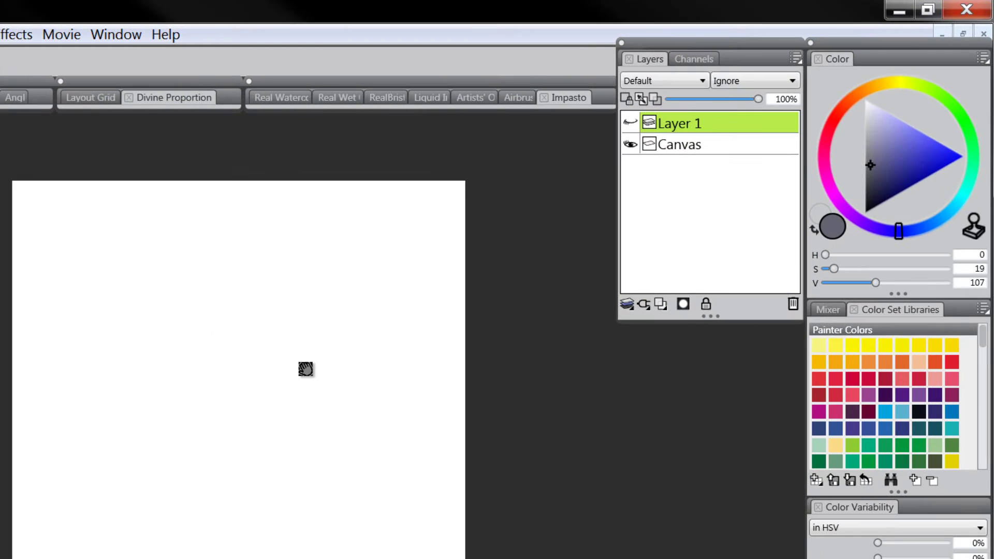
pyautogui.click(663, 302)
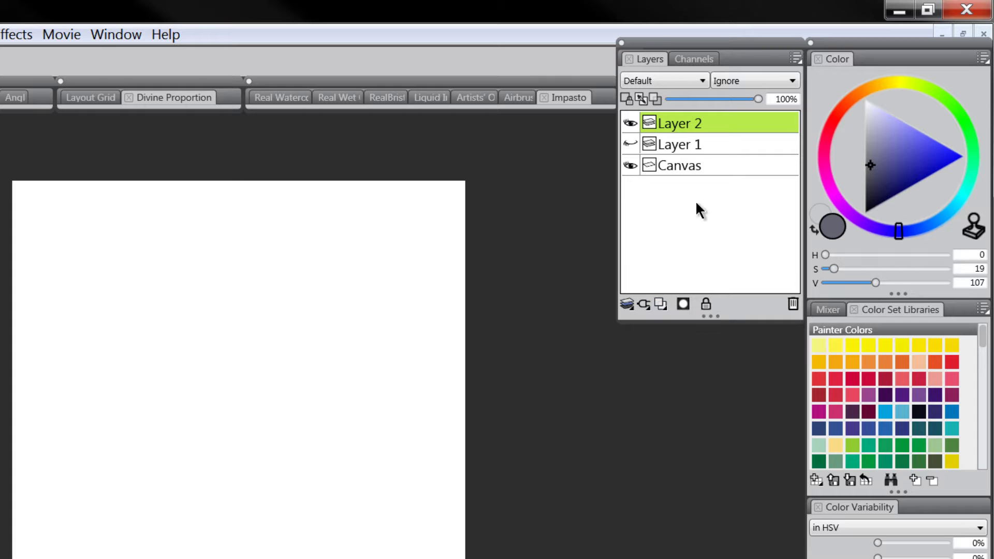
pyautogui.doubleClick(678, 123)
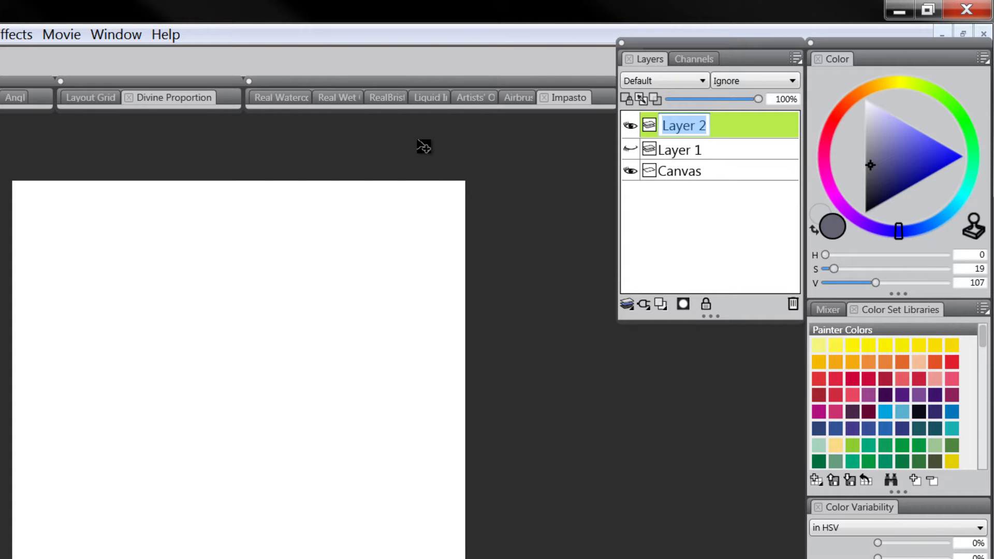
pyautogui.write('stem')
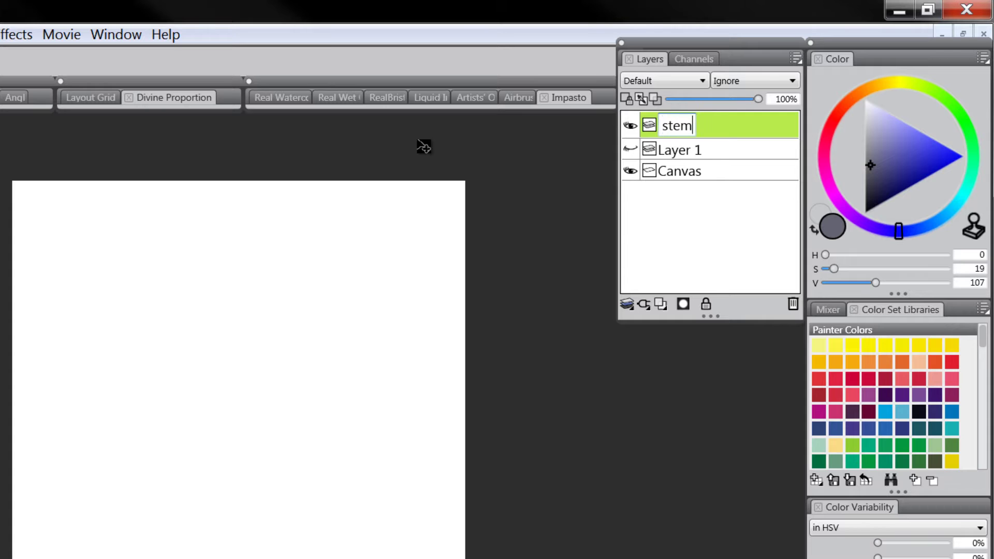
pyautogui.press('Return')
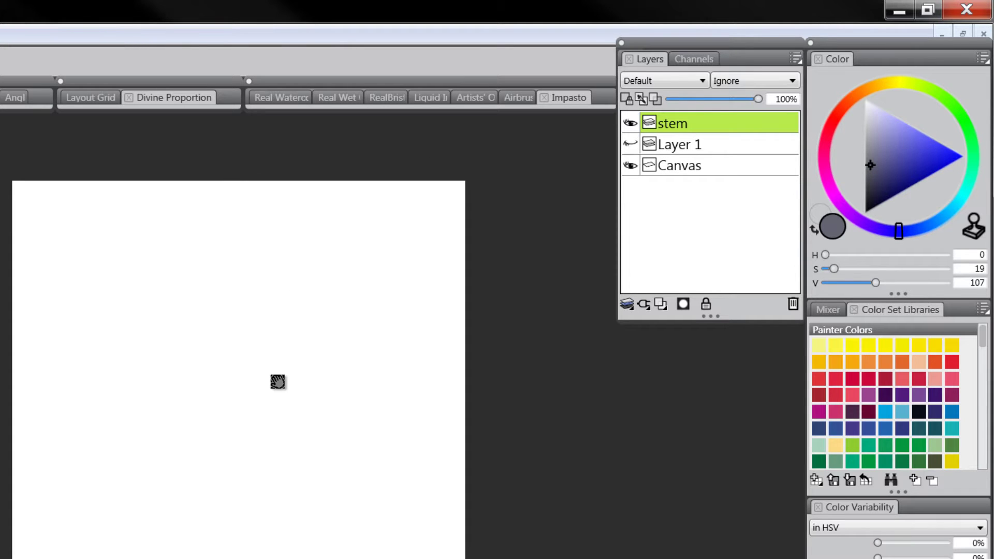
pyautogui.moveTo(278, 382); pyautogui.dragTo(287, 375)
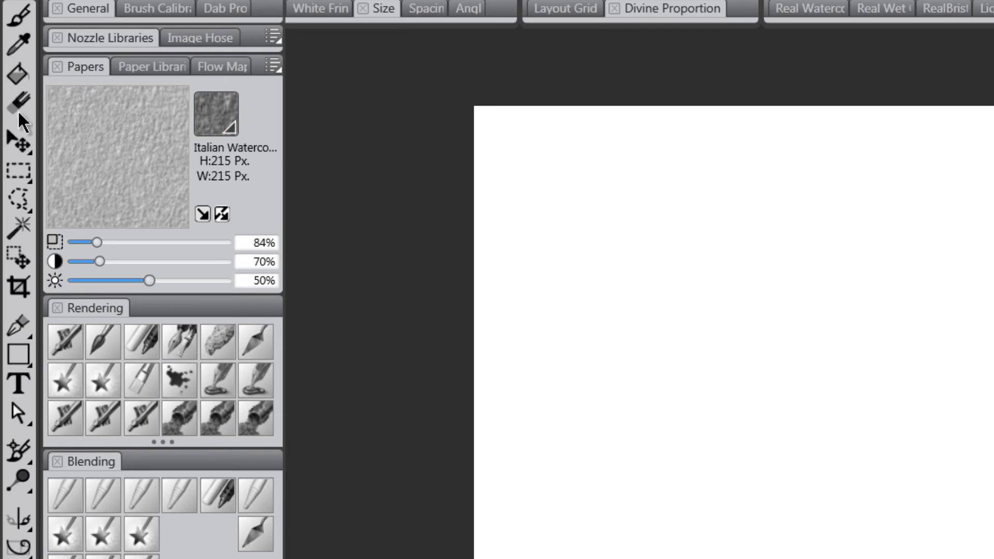
# Outline a four-sided upright shape on the blank canvas with the Polygonal Selection tool.
pyautogui.click(19, 201)
pyautogui.click(19, 206)
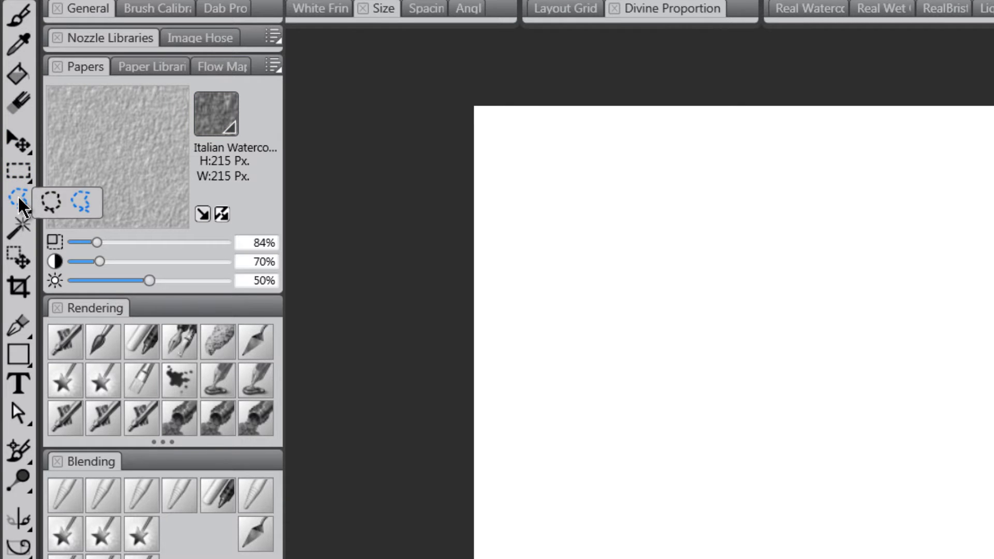
pyautogui.click(45, 204)
pyautogui.click(22, 201)
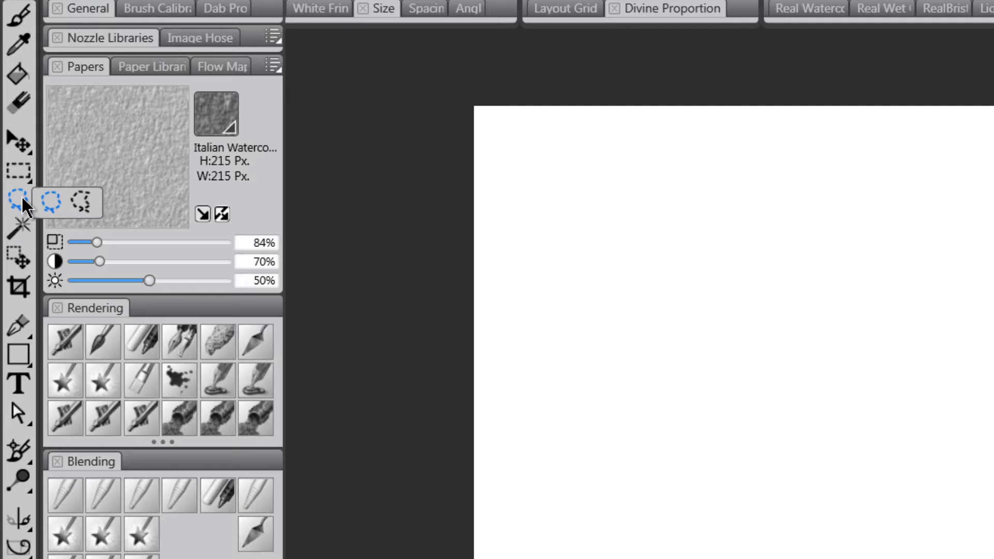
pyautogui.click(83, 210)
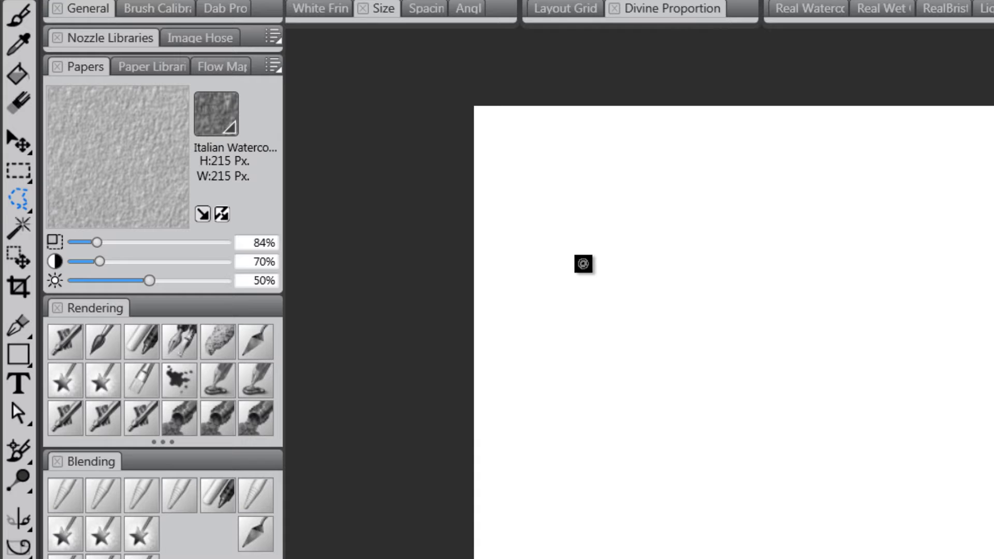
pyautogui.click(581, 262)
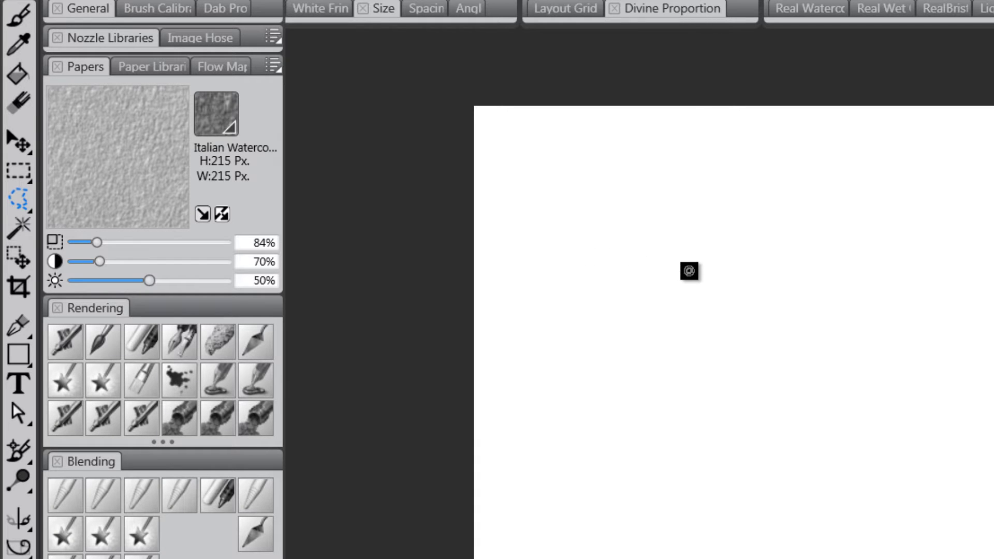
pyautogui.click(686, 267)
pyautogui.click(695, 416)
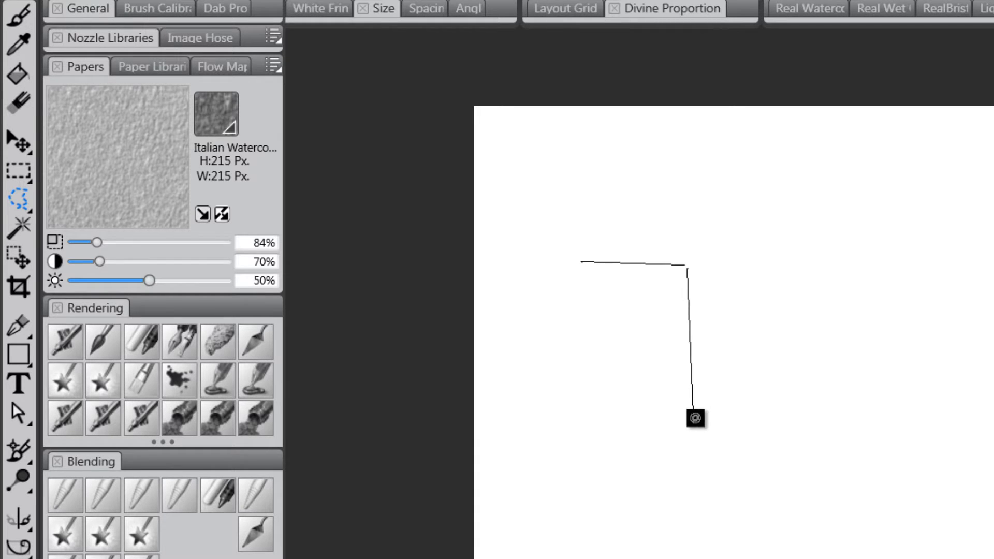
pyautogui.click(571, 421)
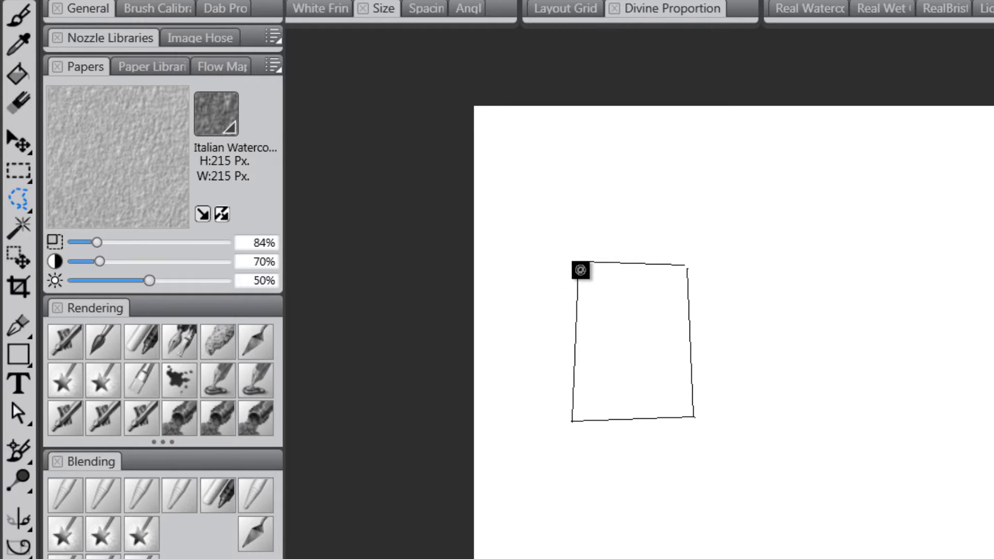
pyautogui.click(579, 267)
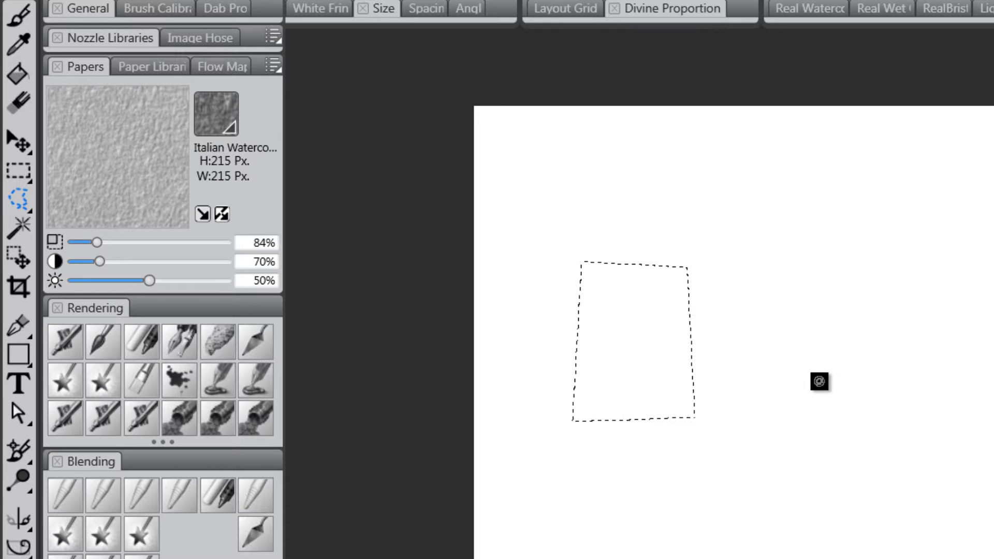
# Fill the four-sided selection with solid blue using the Paint Bucket and deselect it.
pyautogui.click(18, 74)
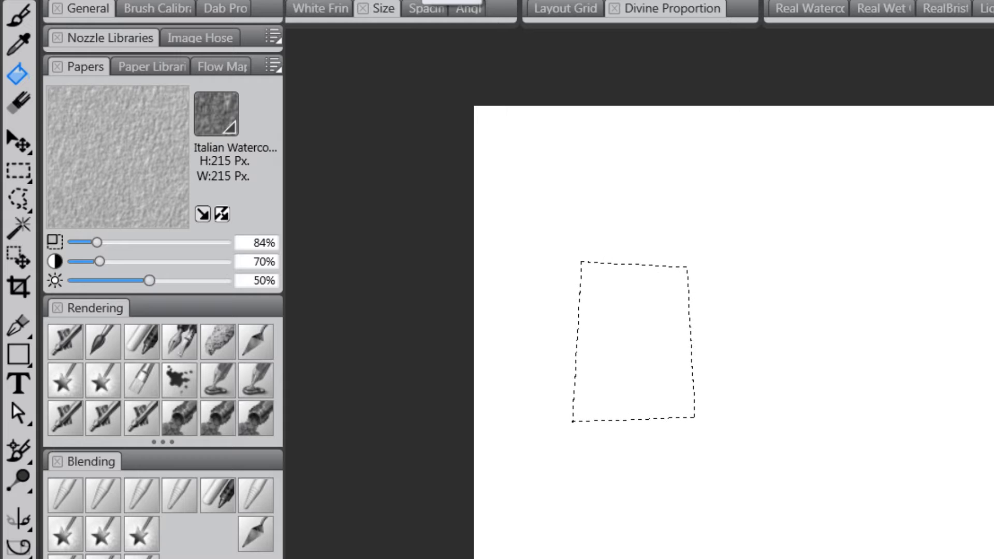
pyautogui.click(636, 317)
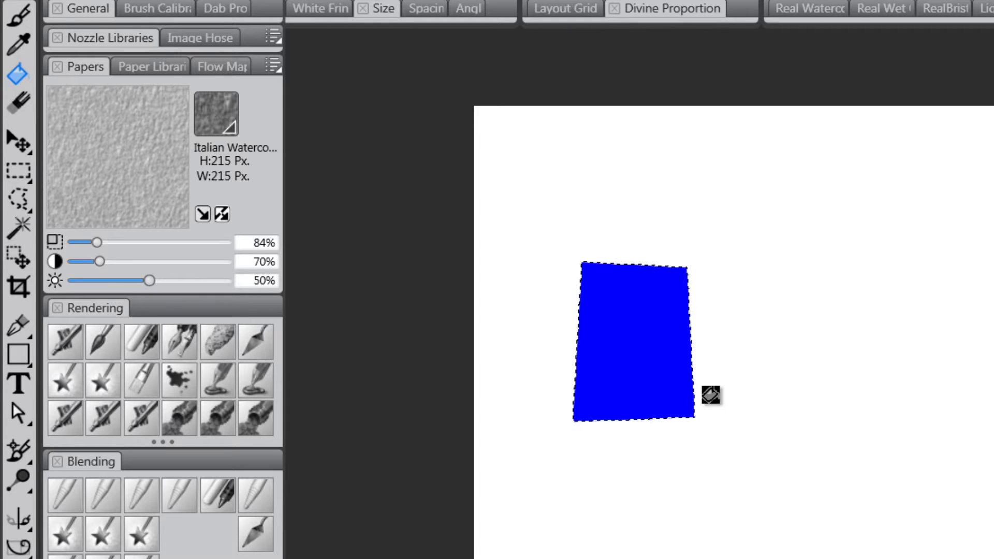
pyautogui.hotkey('ctrl', 'd')
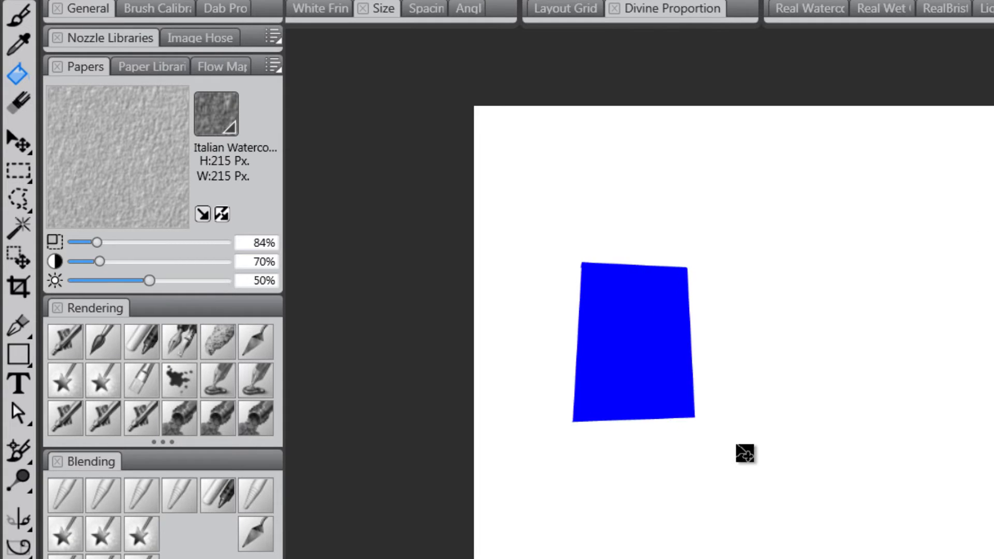
# Move the blue shape to the upper middle of the canvas with the Layer Adjuster tool.
pyautogui.click(20, 141)
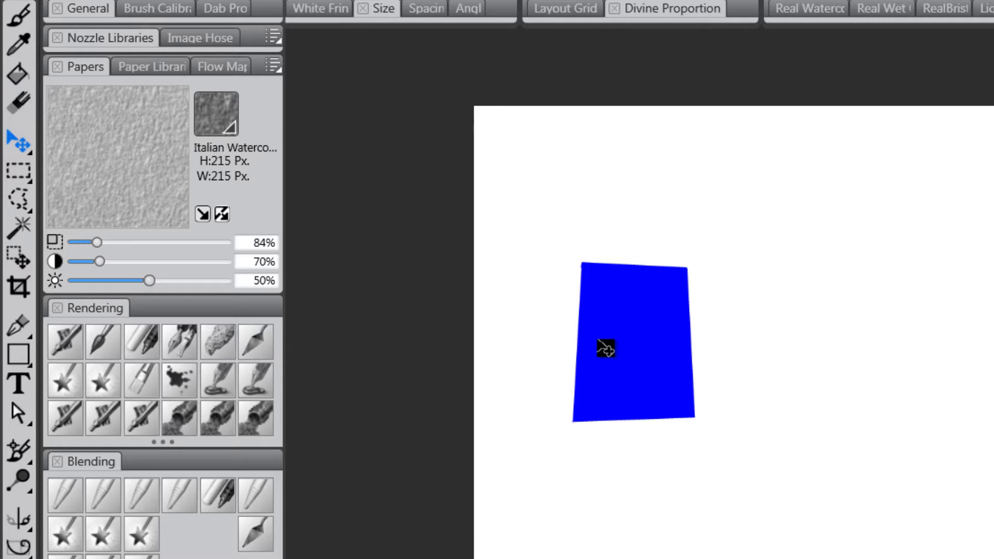
pyautogui.moveTo(604, 348)
pyautogui.mouseDown()
pyautogui.moveTo(686, 286)
pyautogui.moveTo(691, 342)
pyautogui.moveTo(759, 341)
pyautogui.moveTo(717, 342)
pyautogui.moveTo(751, 331)
pyautogui.moveTo(760, 251)
pyautogui.moveTo(857, 222)
pyautogui.moveTo(755, 350)
pyautogui.moveTo(736, 413)
pyautogui.moveTo(766, 381)
pyautogui.mouseUp()
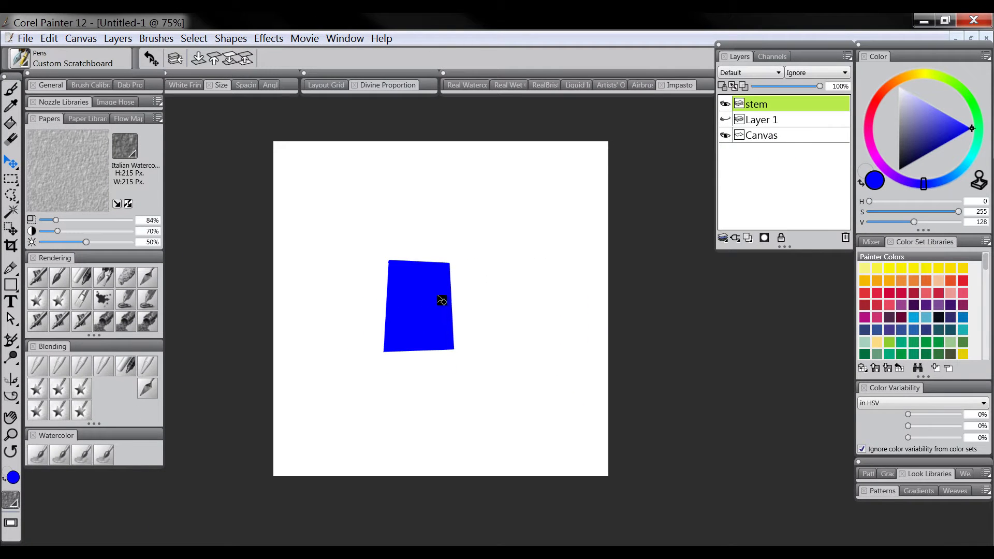
pyautogui.moveTo(441, 300); pyautogui.dragTo(461, 266)
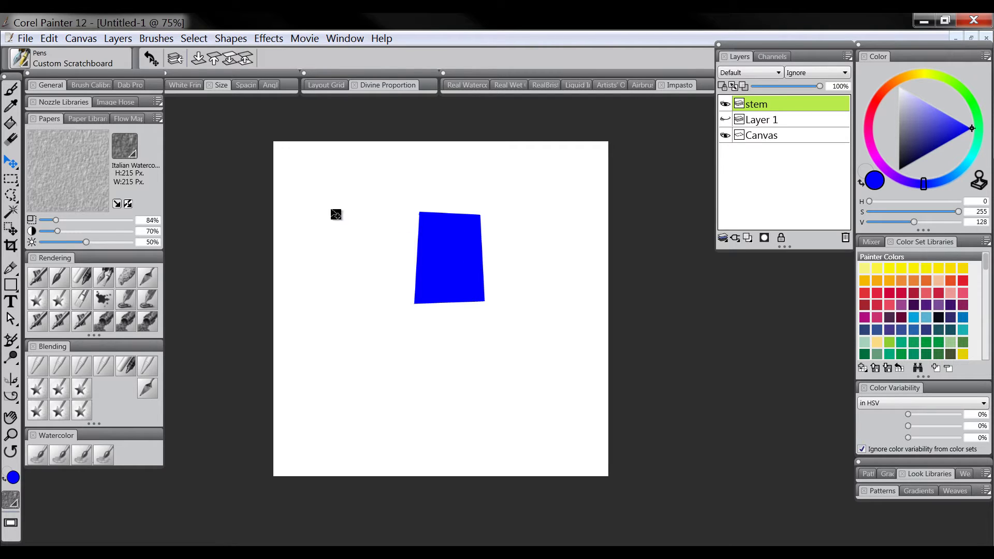
# Rotate the blue shape counter-clockwise with the Transform tool and apply the transformation.
pyautogui.click(12, 164)
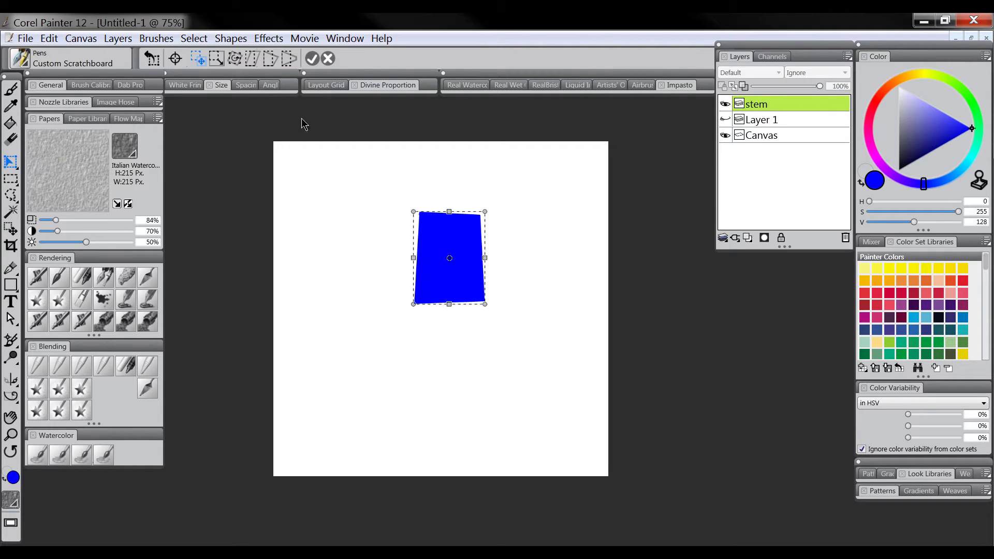
pyautogui.moveTo(413, 212); pyautogui.dragTo(392, 262)
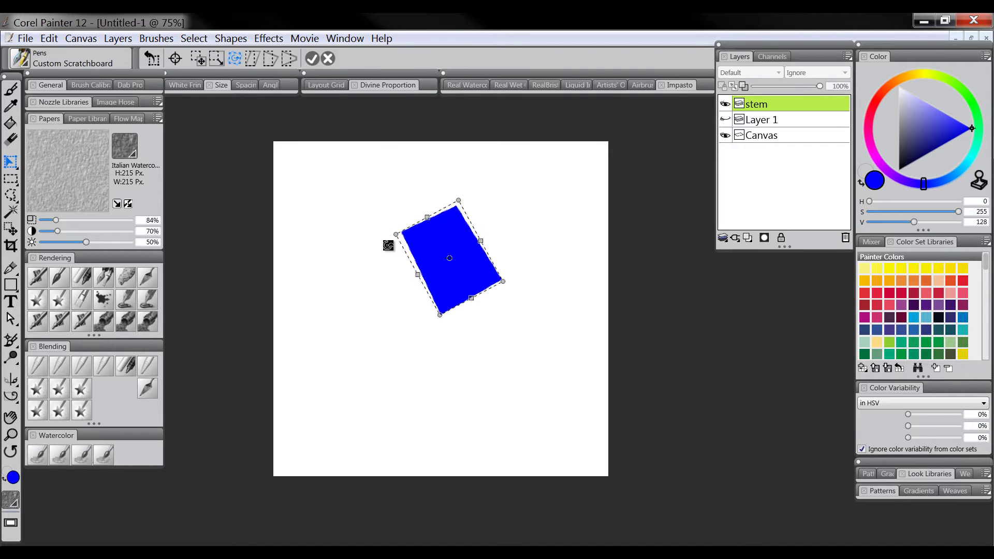
pyautogui.click(326, 59)
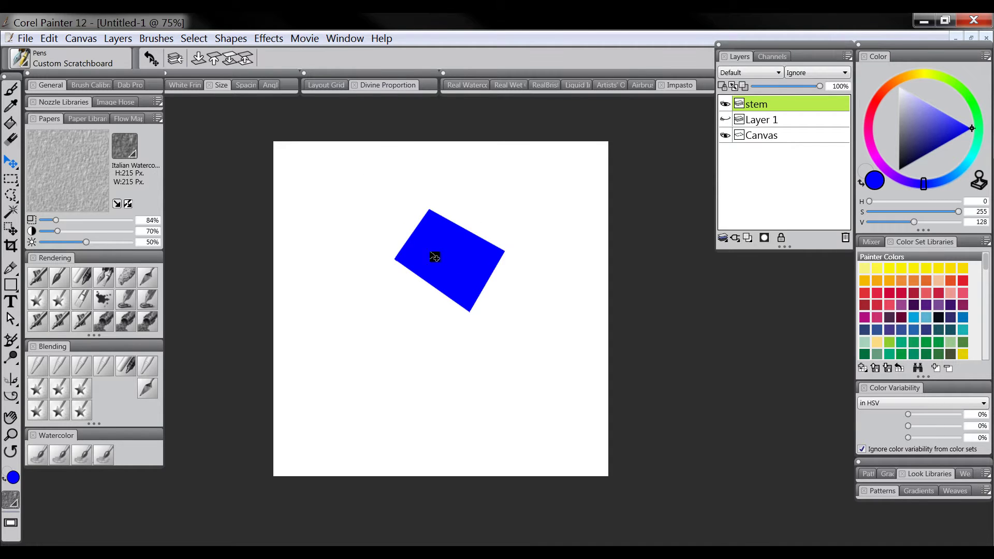
# Shift the rotated blue shape slightly, and select the whole stem layer and delete its content.
pyautogui.moveTo(449, 270); pyautogui.dragTo(486, 260)
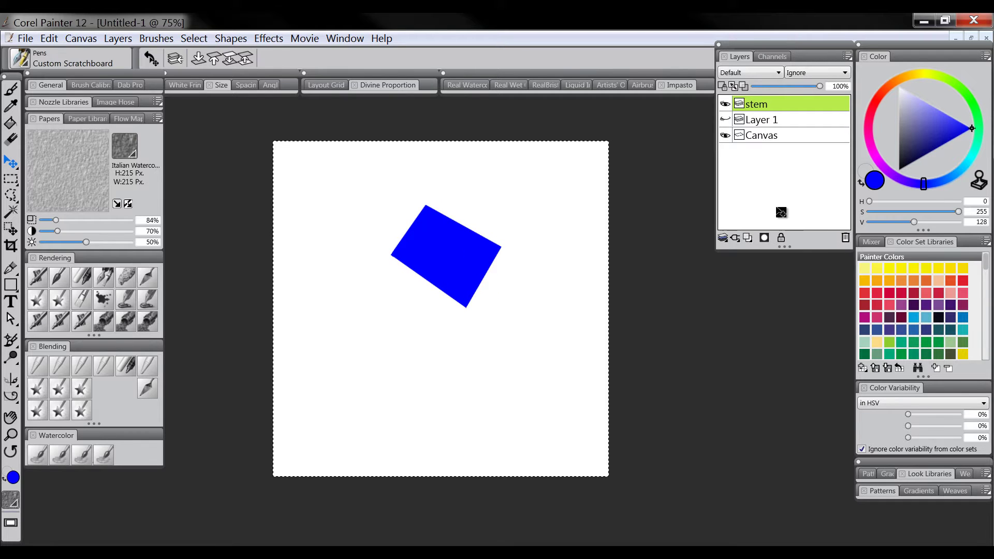
pyautogui.press('Delete')
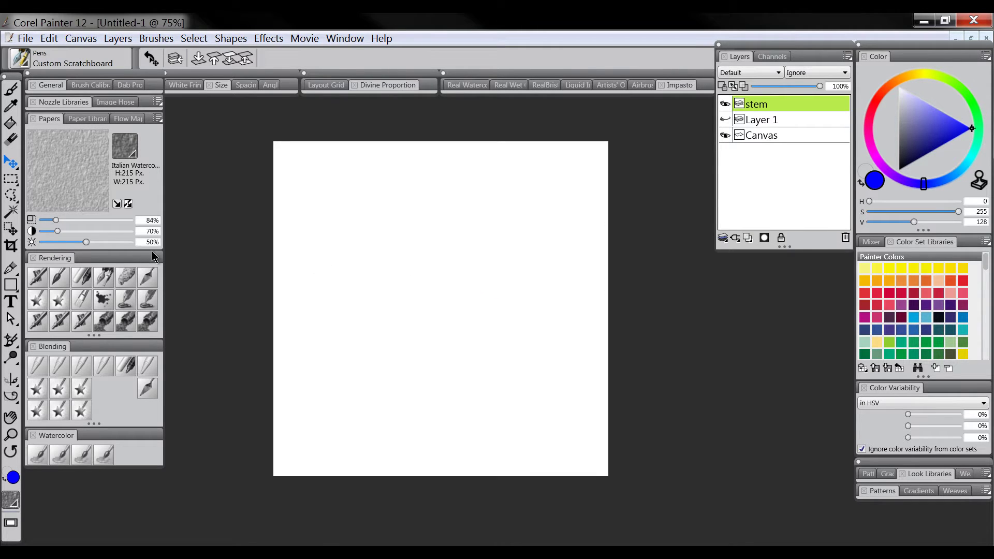
# Outline a tall, thin, slightly bent stem in the middle of the canvas with the Polygonal Selection tool.
pyautogui.click(11, 178)
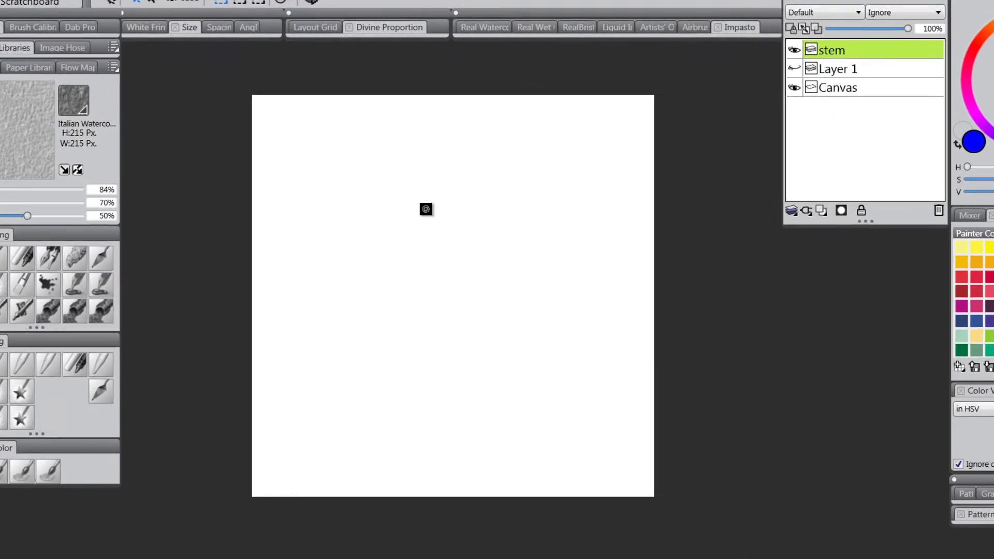
pyautogui.moveTo(425, 202)
pyautogui.mouseDown()
pyautogui.moveTo(436, 245)
pyautogui.moveTo(422, 344)
pyautogui.moveTo(437, 400)
pyautogui.moveTo(449, 401)
pyautogui.moveTo(444, 330)
pyautogui.moveTo(464, 207)
pyautogui.moveTo(447, 159)
pyautogui.moveTo(434, 164)
pyautogui.mouseUp()
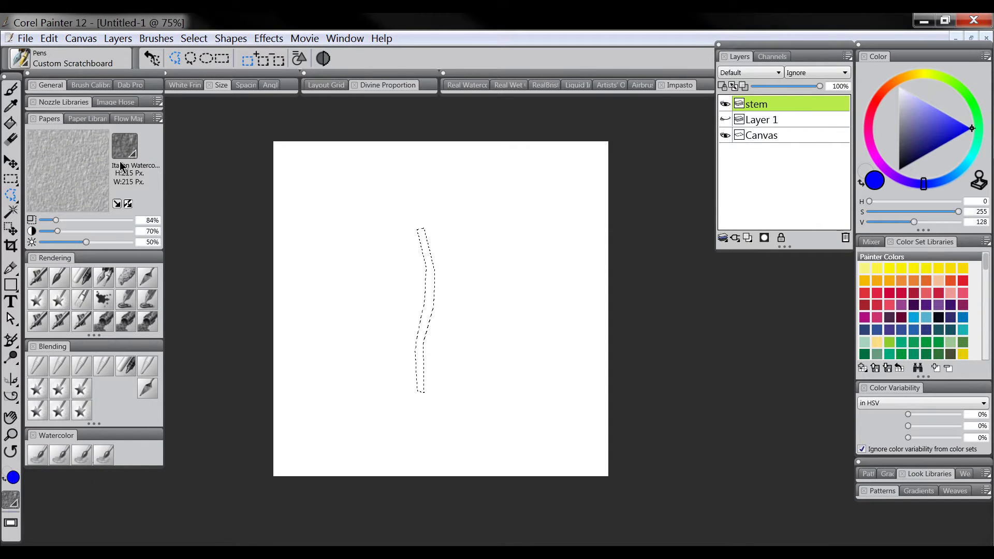
# Fill the stem selection with olive green (H 138, S 255, V 78) using the Paint Bucket.
pyautogui.click(10, 122)
pyautogui.click(938, 84)
pyautogui.click(937, 139)
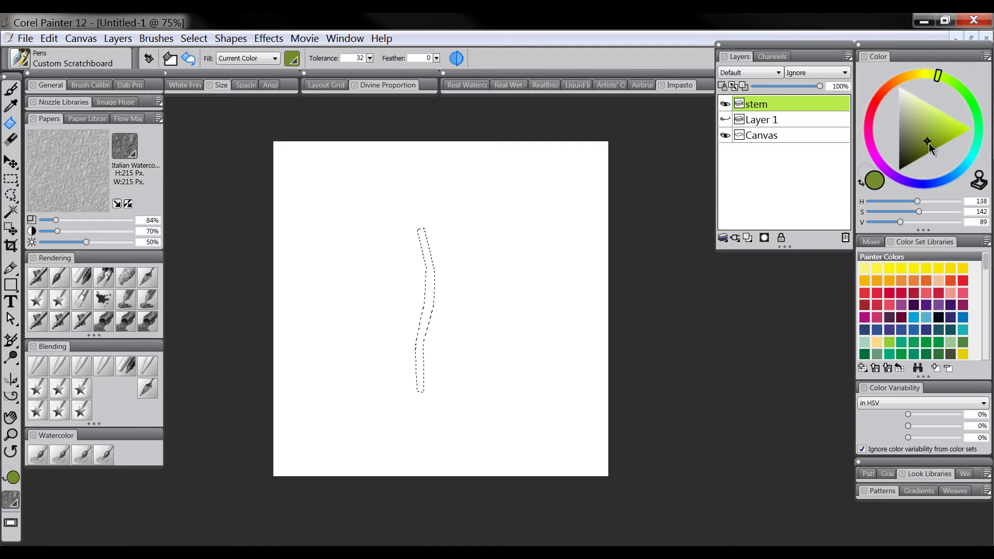
pyautogui.moveTo(938, 141); pyautogui.dragTo(947, 153)
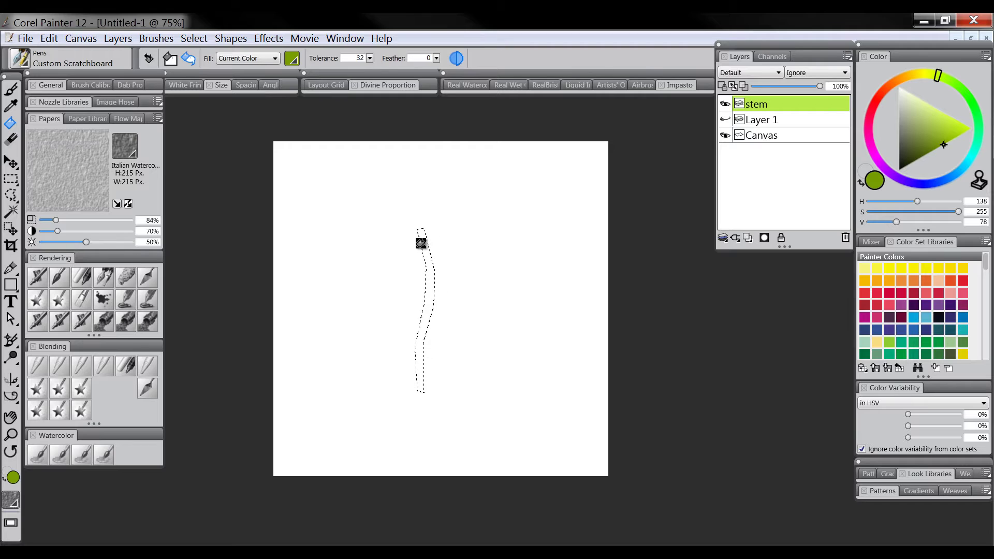
pyautogui.click(420, 239)
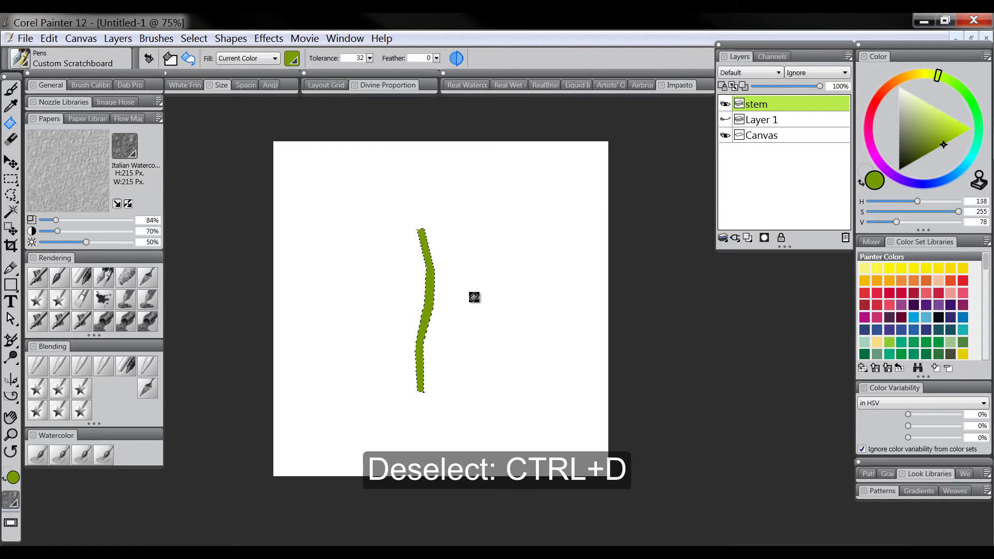
# Deselect the green stem and switch to the Layer Adjuster tool.
pyautogui.hotkey('ctrl', 'd')
pyautogui.click(194, 39)
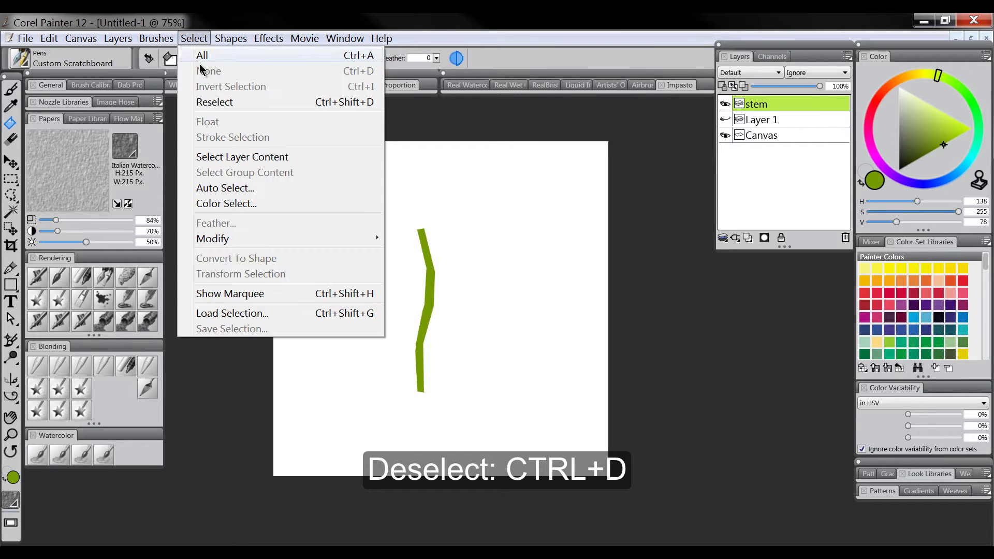
pyautogui.click(207, 38)
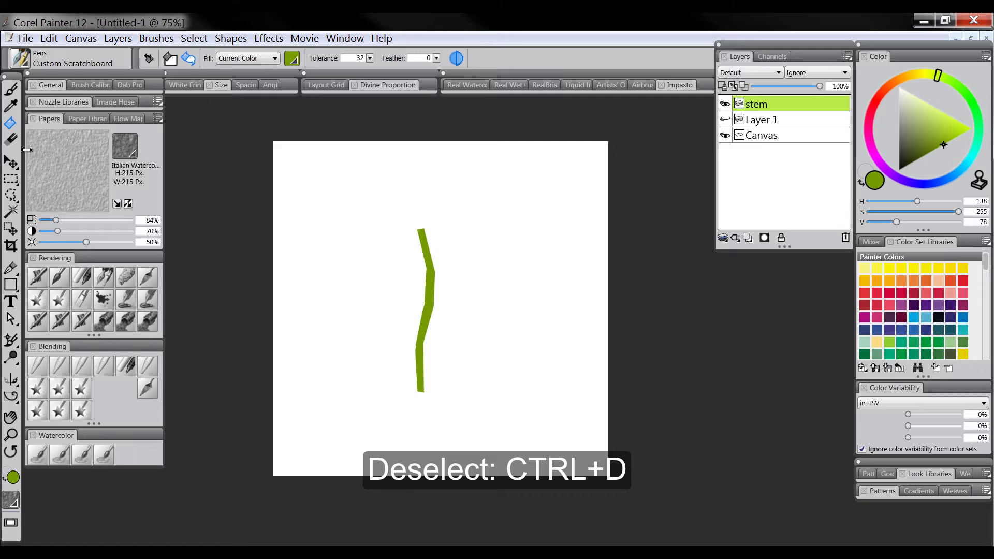
pyautogui.click(11, 163)
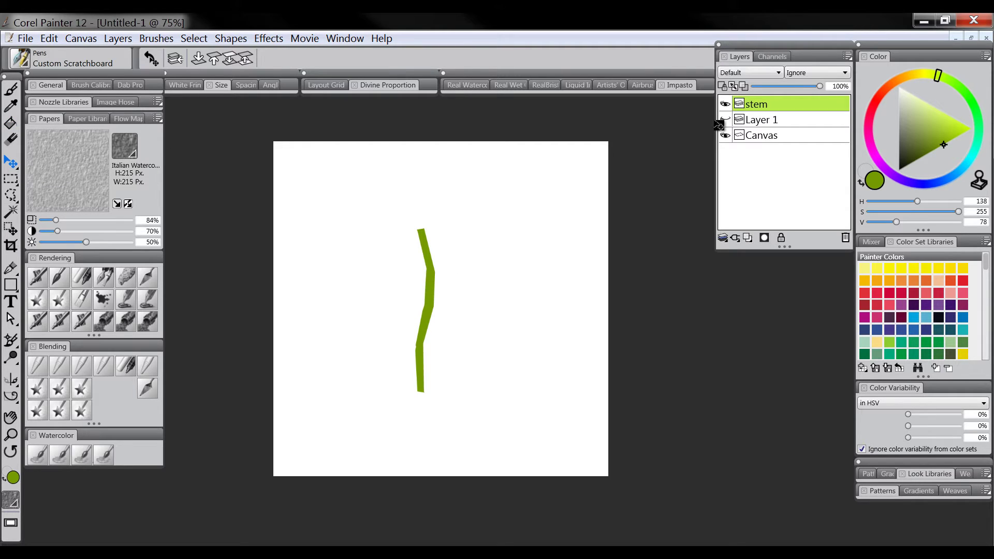
# Move the green stem lower on the canvas and add a new layer named center.
pyautogui.moveTo(442, 300); pyautogui.dragTo(454, 352)
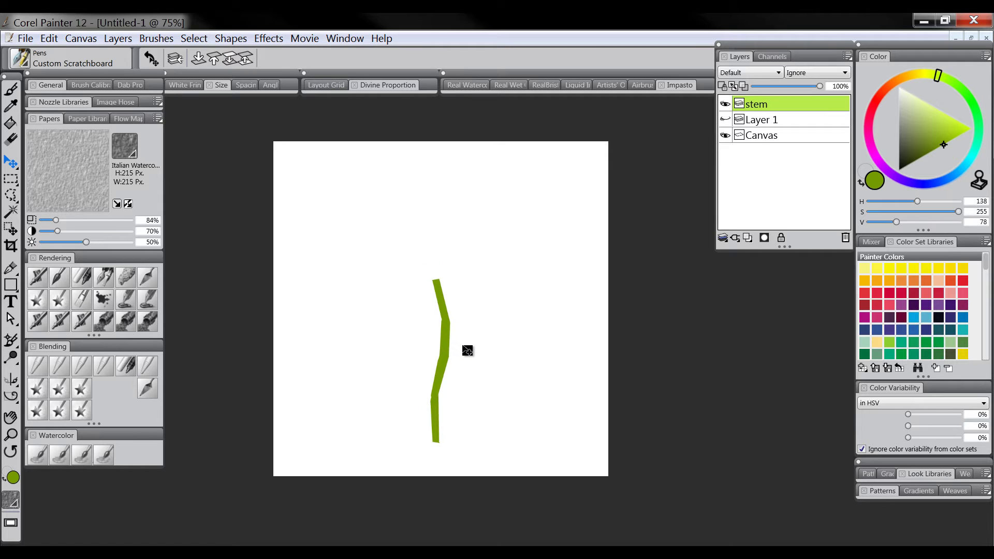
pyautogui.click(749, 238)
pyautogui.doubleClick(762, 106)
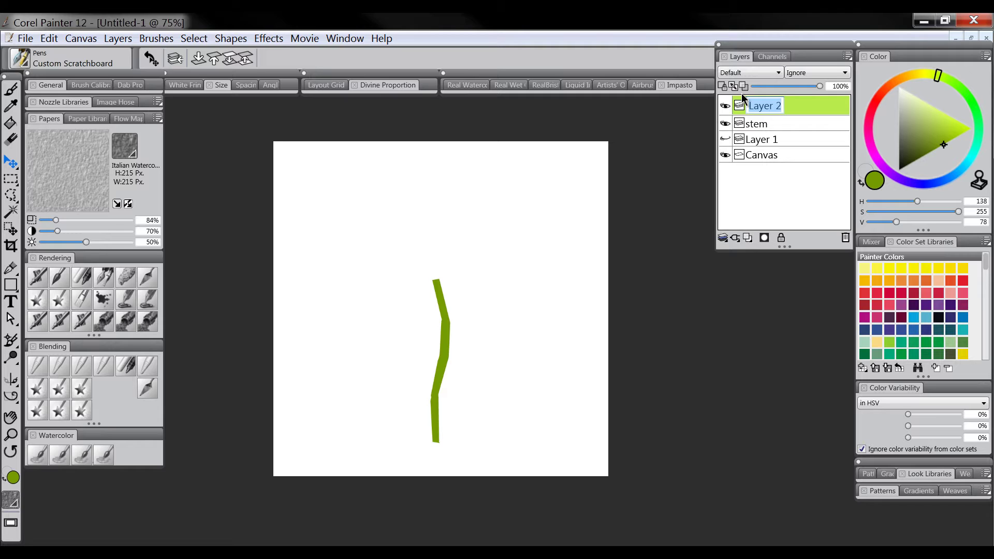
pyautogui.write('center')
pyautogui.press('Return')
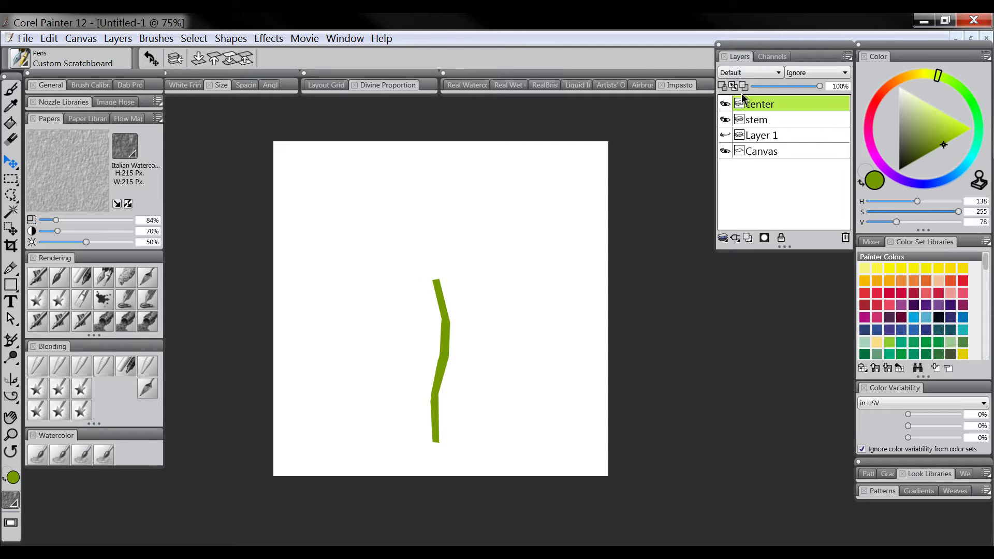
# Set the painting colour to golden yellow (H 122, S 255, V 109).
pyautogui.moveTo(924, 75); pyautogui.dragTo(909, 80)
pyautogui.click(959, 127)
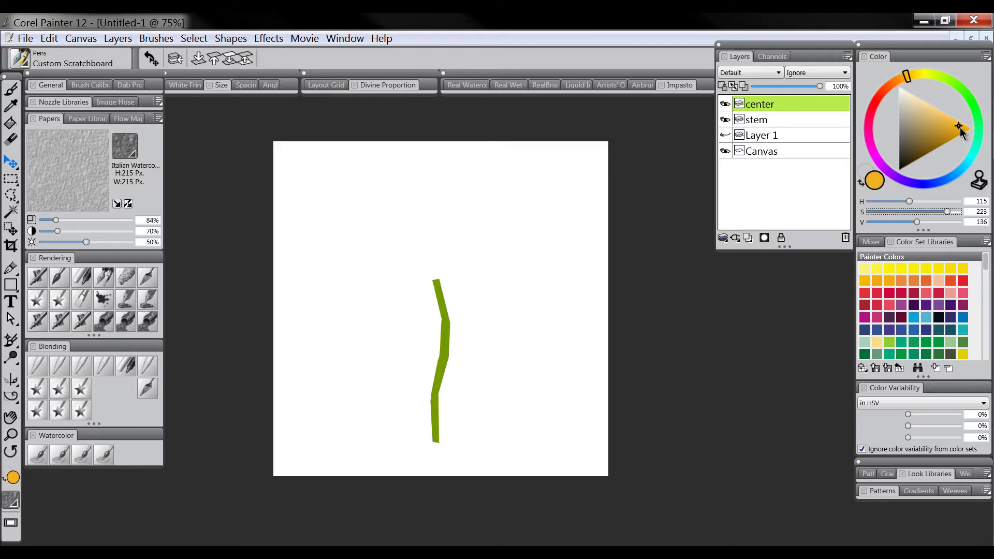
pyautogui.moveTo(962, 137); pyautogui.dragTo(963, 142)
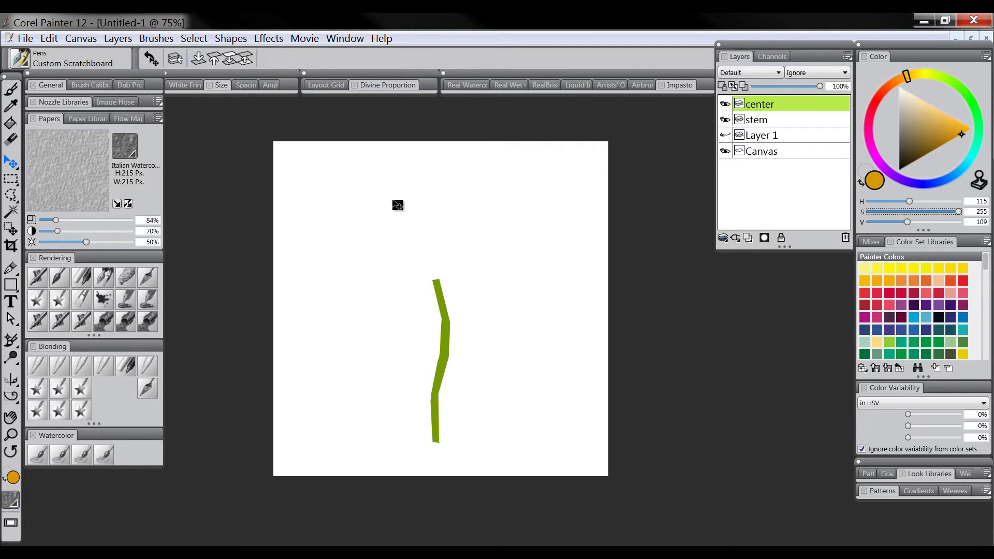
pyautogui.click(917, 75)
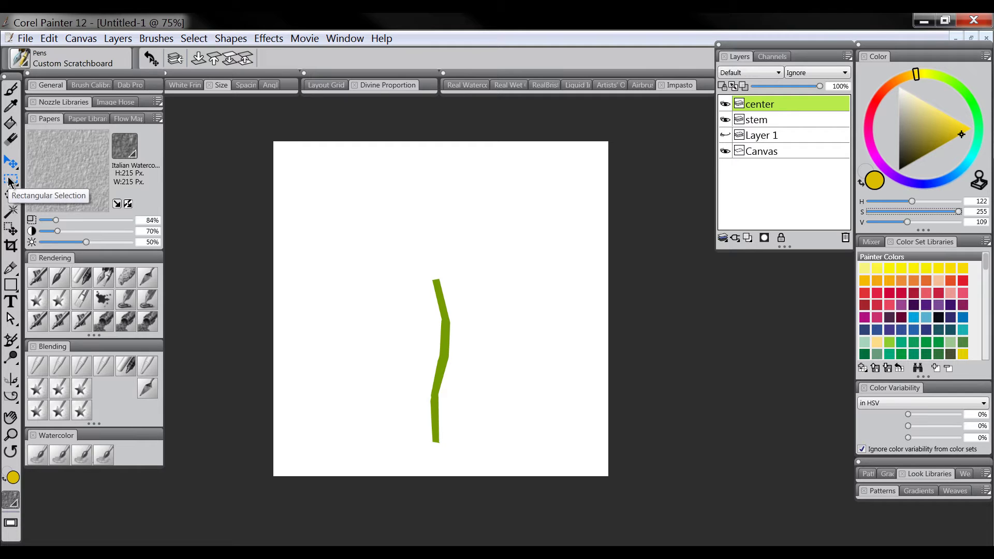
# Paint a round flower center at the tip of the stem with the Custom Scratchboard pen at size 35.2.
pyautogui.click(103, 281)
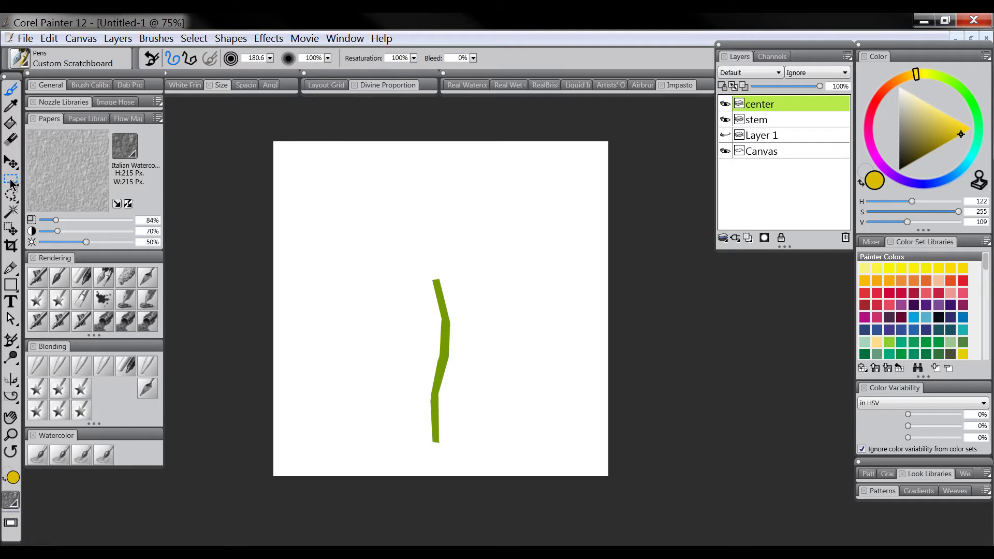
pyautogui.moveTo(11, 182); pyautogui.dragTo(44, 184)
pyautogui.click(7, 181)
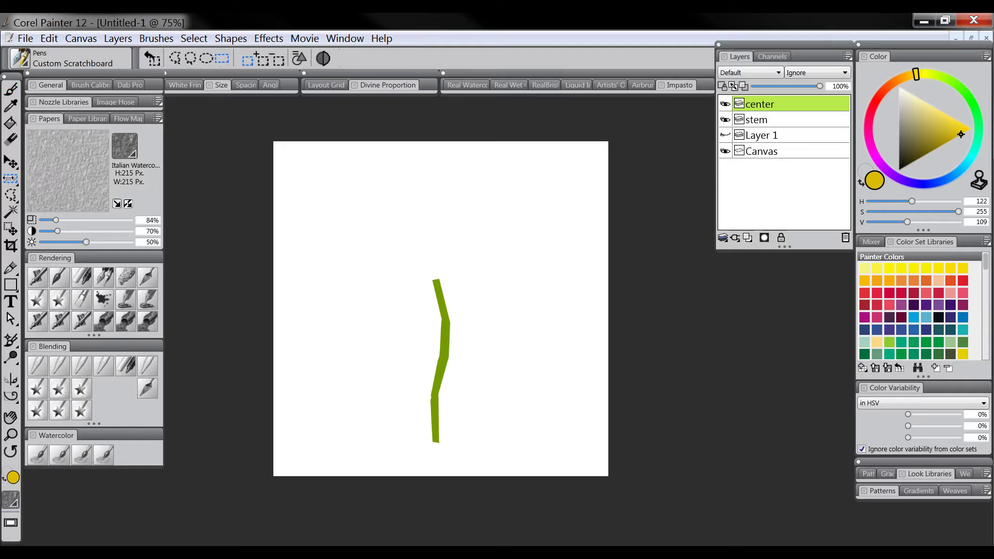
pyautogui.click(104, 279)
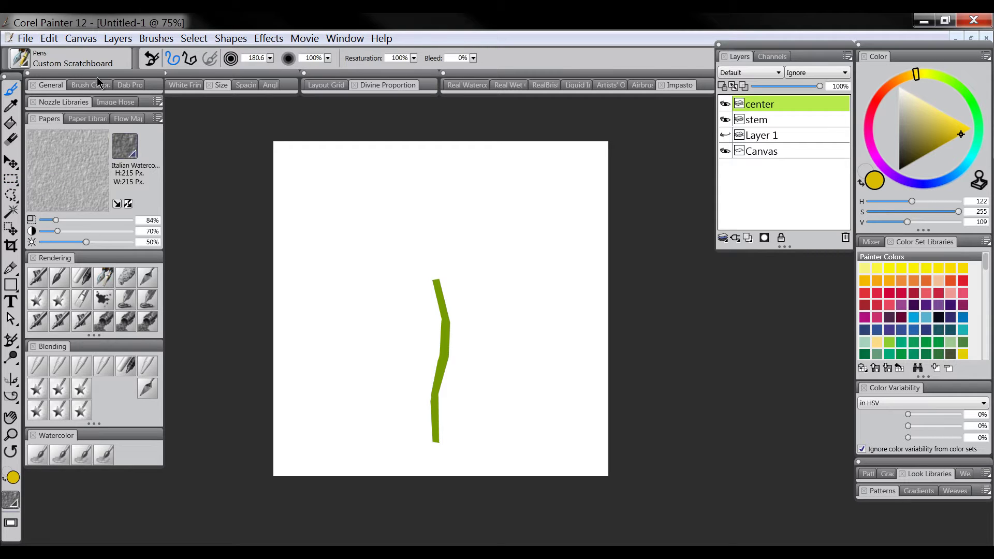
pyautogui.press('[')
pyautogui.press('[')
pyautogui.press('[')
pyautogui.press('[')
pyautogui.moveTo(433, 251); pyautogui.dragTo(429, 259)
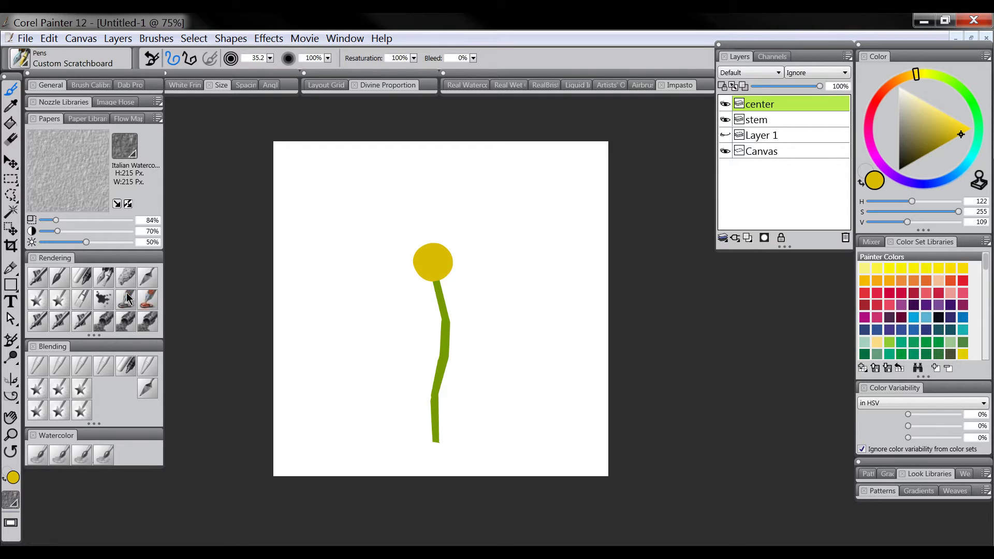
# Add a new layer named petals and place it directly beneath the center layer.
pyautogui.click(748, 238)
pyautogui.doubleClick(766, 106)
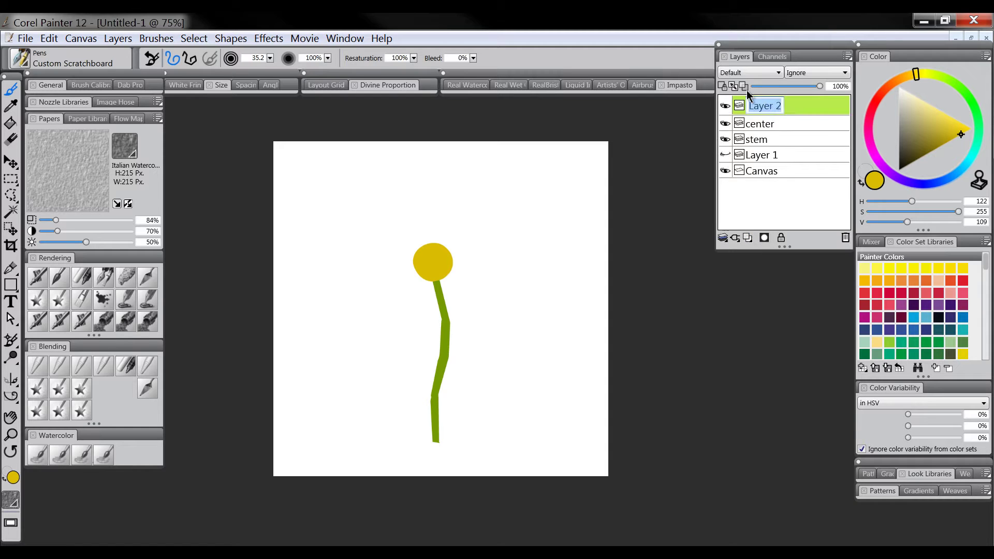
pyautogui.write('petals')
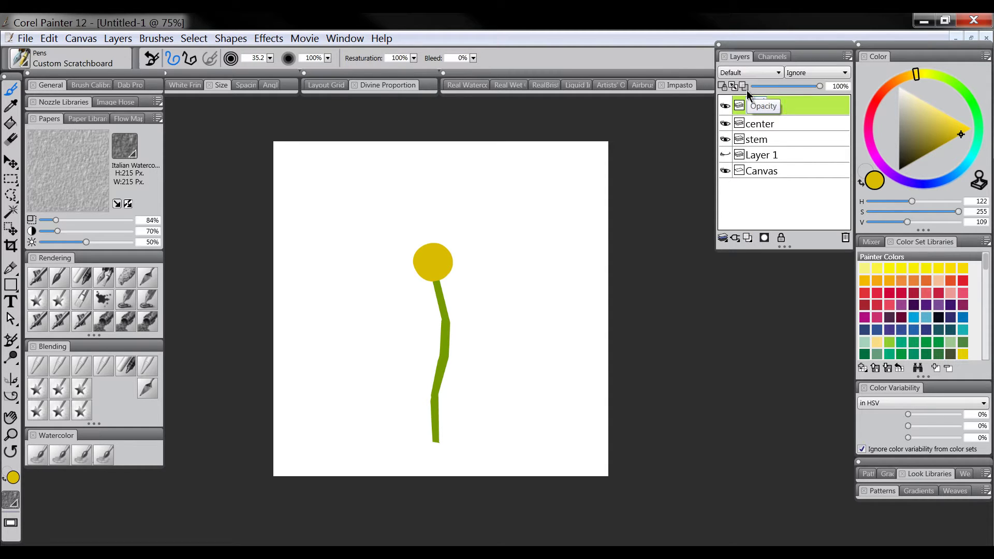
pyautogui.press('Return')
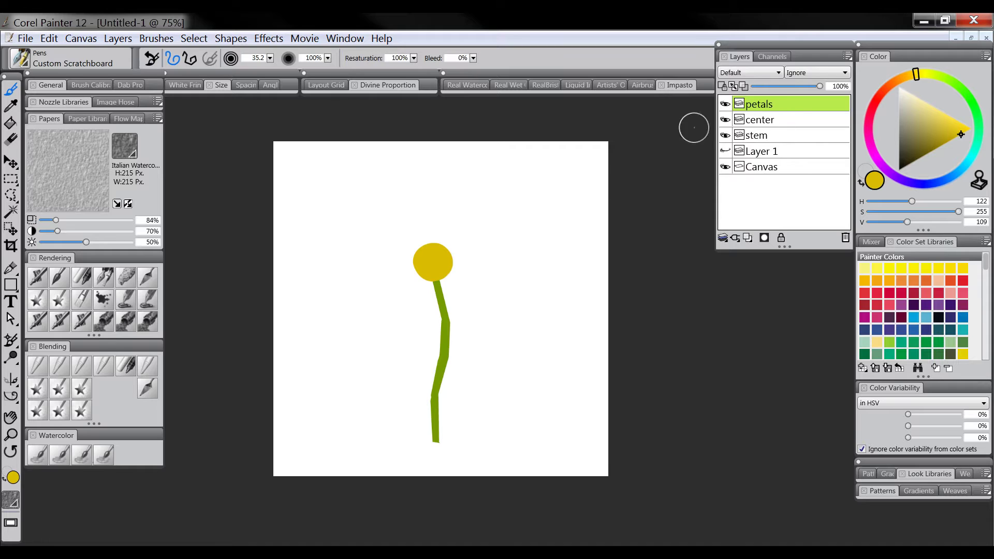
pyautogui.click(11, 195)
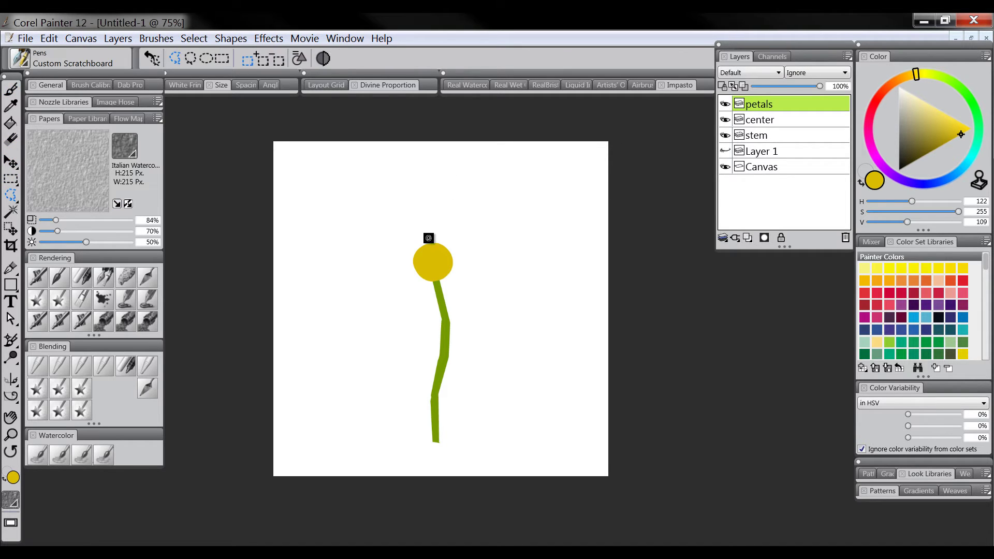
pyautogui.moveTo(768, 104); pyautogui.dragTo(770, 125)
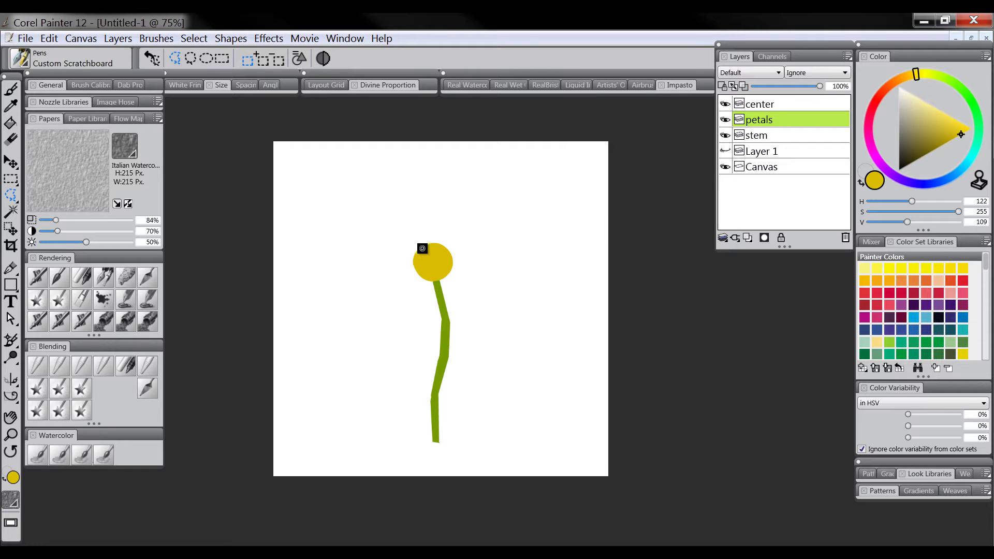
# Outline five separate angular petals around the yellow center as one combined selection with the Lasso tool.
pyautogui.moveTo(414, 226)
pyautogui.mouseDown()
pyautogui.moveTo(418, 190)
pyautogui.moveTo(443, 187)
pyautogui.moveTo(438, 251)
pyautogui.mouseUp()
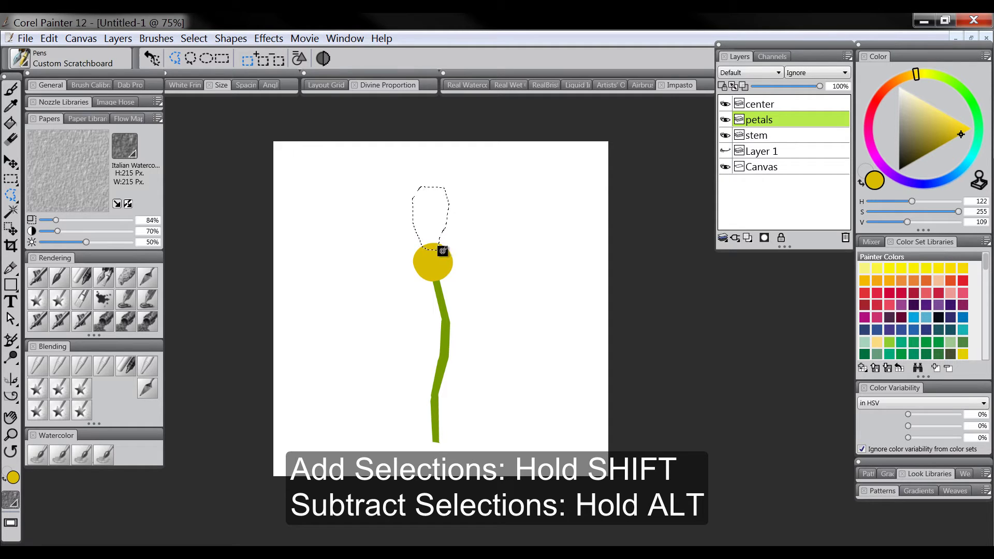
pyautogui.moveTo(479, 212)
pyautogui.mouseDown()
pyautogui.moveTo(501, 212)
pyautogui.moveTo(504, 242)
pyautogui.moveTo(469, 250)
pyautogui.mouseUp()
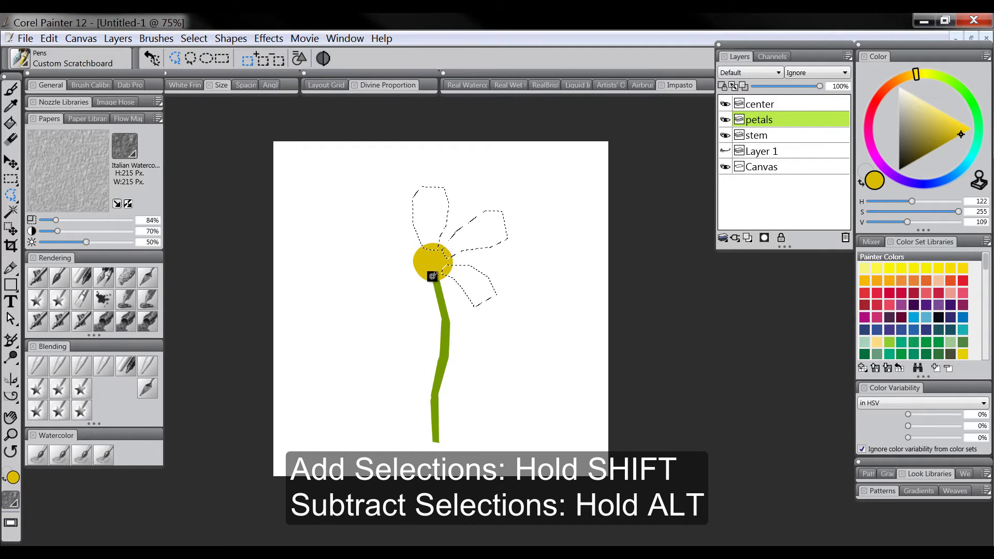
pyautogui.moveTo(431, 293)
pyautogui.mouseDown()
pyautogui.moveTo(406, 326)
pyautogui.moveTo(390, 315)
pyautogui.moveTo(426, 271)
pyautogui.moveTo(378, 269)
pyautogui.moveTo(355, 255)
pyautogui.moveTo(354, 241)
pyautogui.moveTo(374, 231)
pyautogui.moveTo(390, 252)
pyautogui.moveTo(422, 258)
pyautogui.mouseUp()
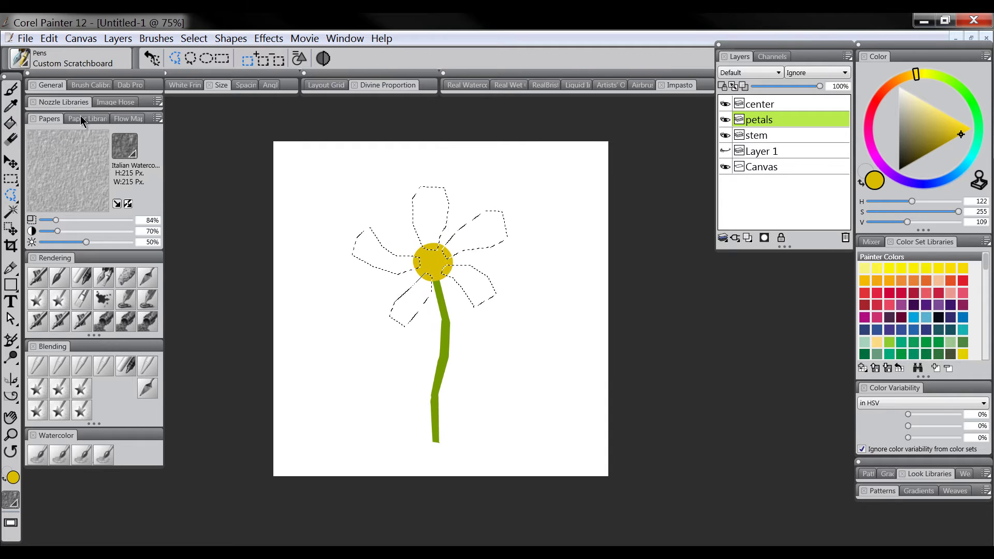
# Paint the petal selection pale blue (H 219, S 197, V 224) with the Custom Scratchboard pen and deselect it.
pyautogui.click(103, 275)
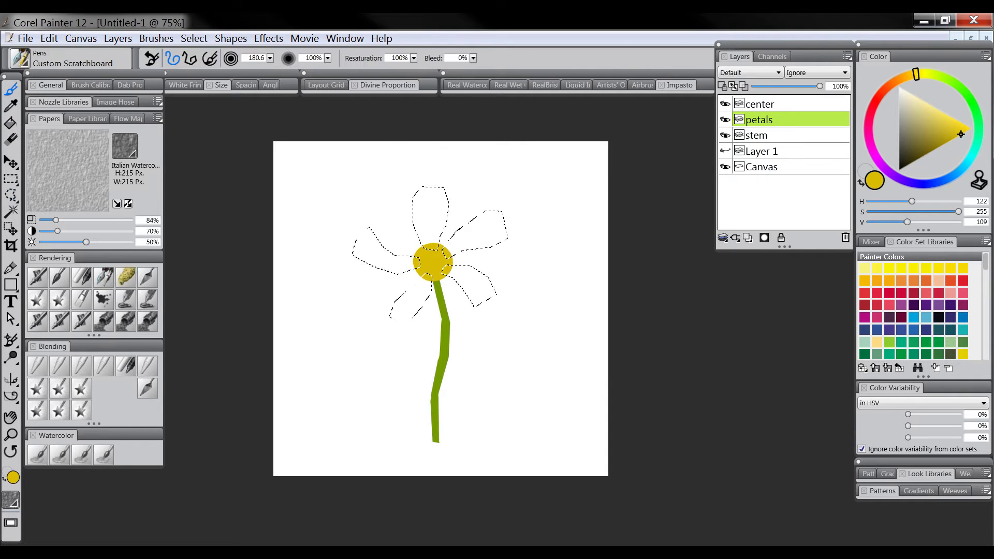
pyautogui.click(966, 165)
pyautogui.moveTo(934, 112); pyautogui.dragTo(919, 98)
pyautogui.click(912, 96)
pyautogui.moveTo(448, 178); pyautogui.dragTo(422, 226)
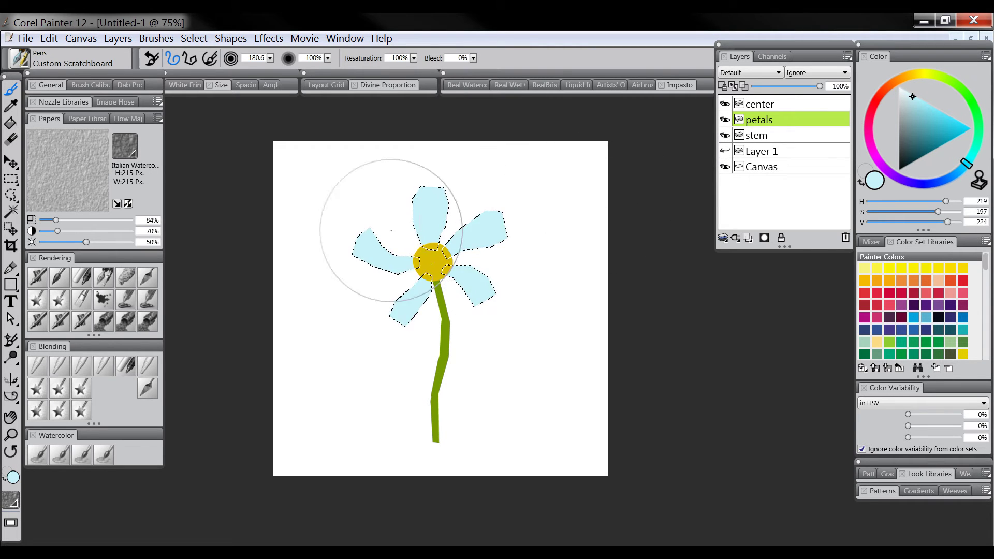
pyautogui.moveTo(427, 308)
pyautogui.mouseDown()
pyautogui.moveTo(470, 282)
pyautogui.moveTo(455, 188)
pyautogui.mouseUp()
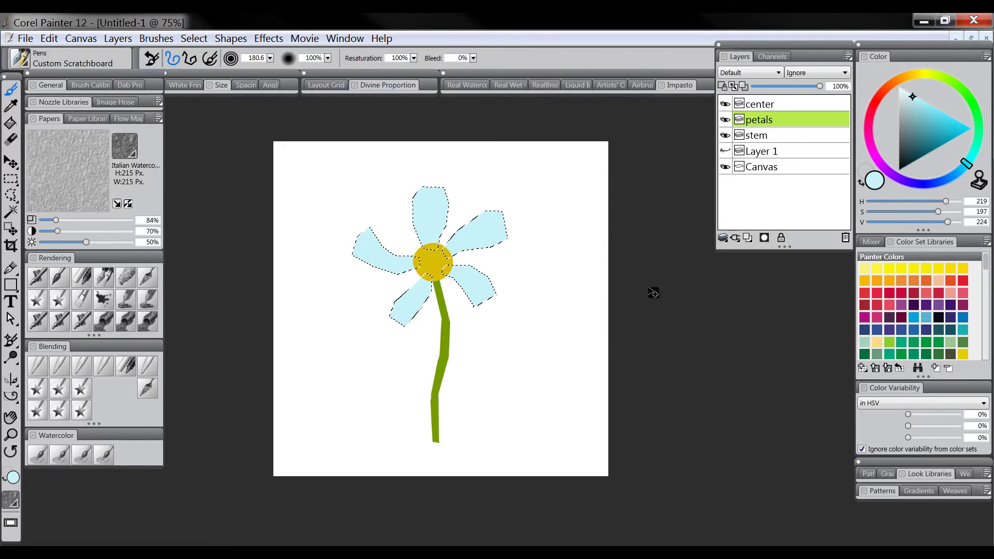
pyautogui.hotkey('ctrl', 'd')
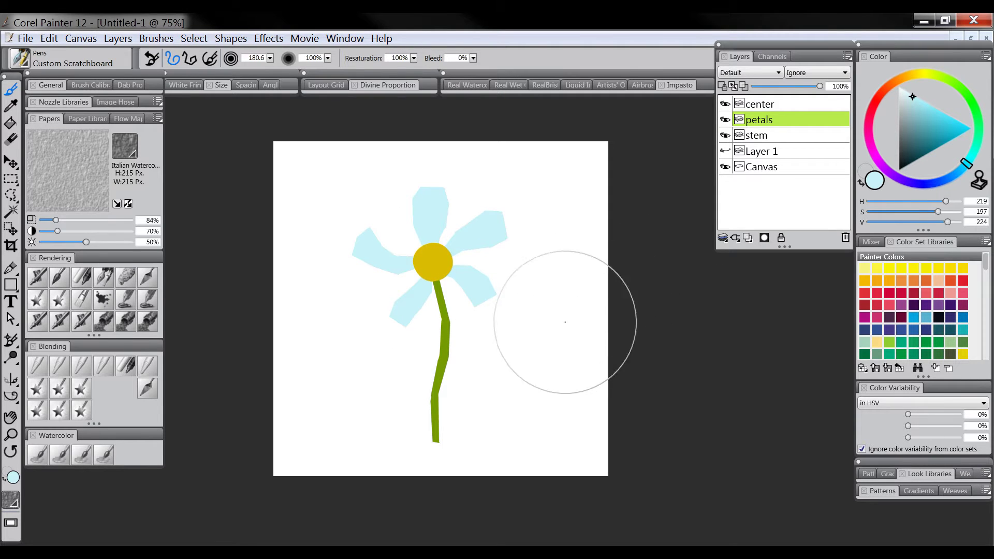
# Preserve transparency on the center layer and repaint the flower center bright yellow (H 122, S 255, V 128).
pyautogui.moveTo(495, 370); pyautogui.dragTo(514, 364)
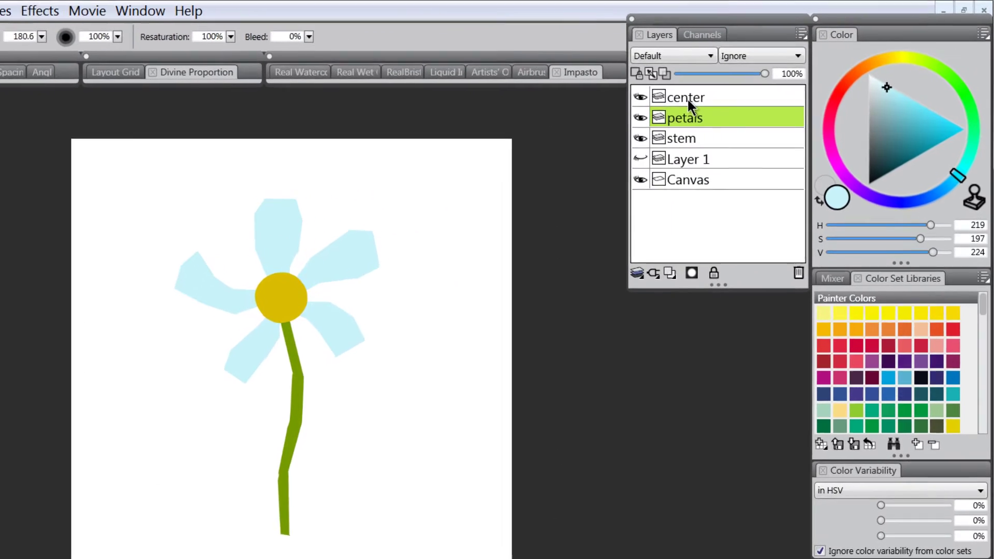
pyautogui.click(763, 104)
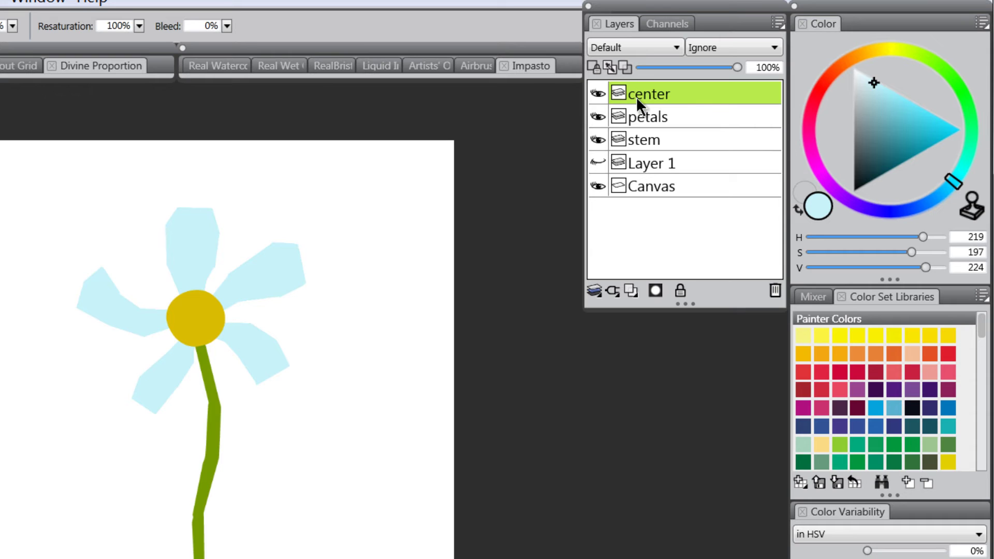
pyautogui.click(593, 66)
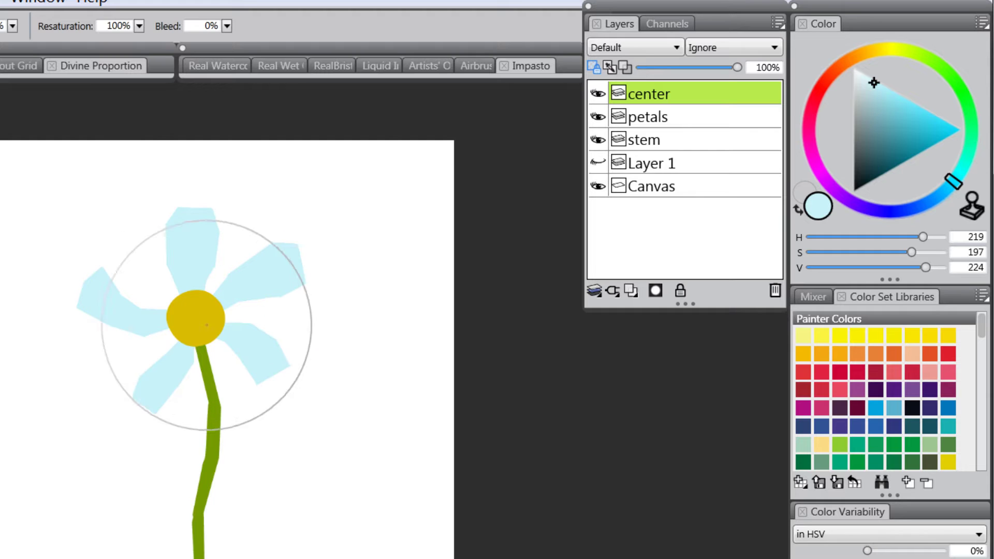
pyautogui.click(880, 52)
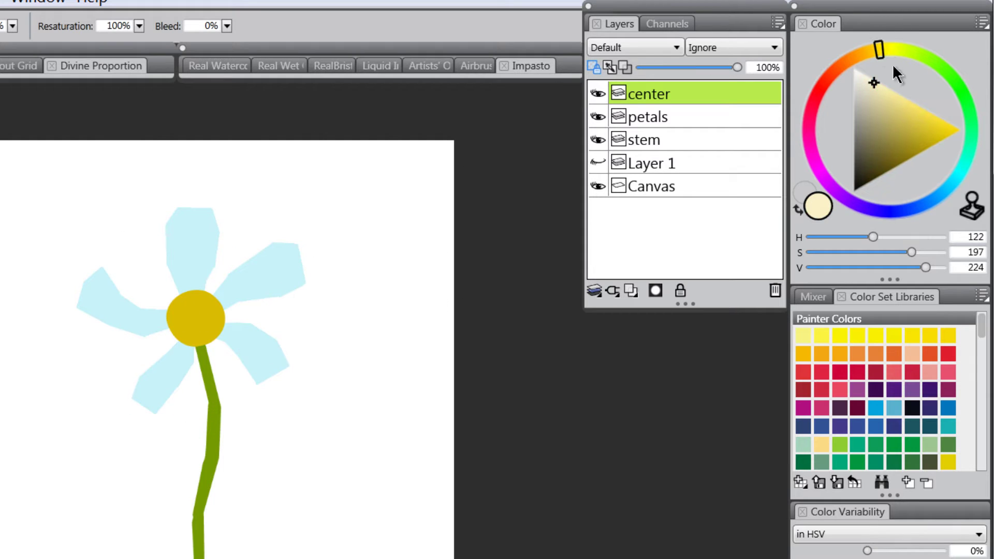
pyautogui.moveTo(893, 63); pyautogui.dragTo(992, 138)
pyautogui.moveTo(229, 171); pyautogui.dragTo(217, 306)
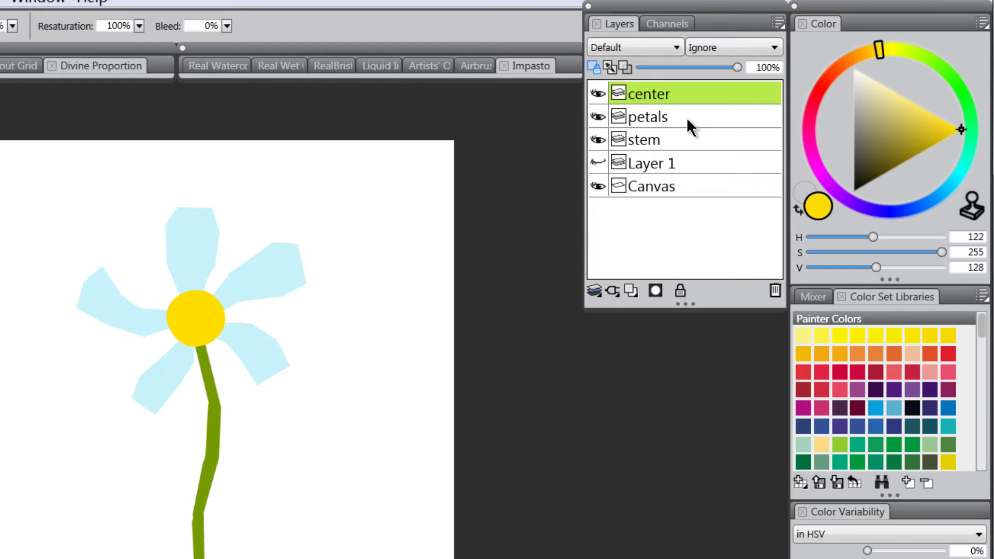
# Repaint the stem on its layer in a lighter green (H 137, S 255, V 99).
pyautogui.click(668, 140)
pyautogui.click(914, 54)
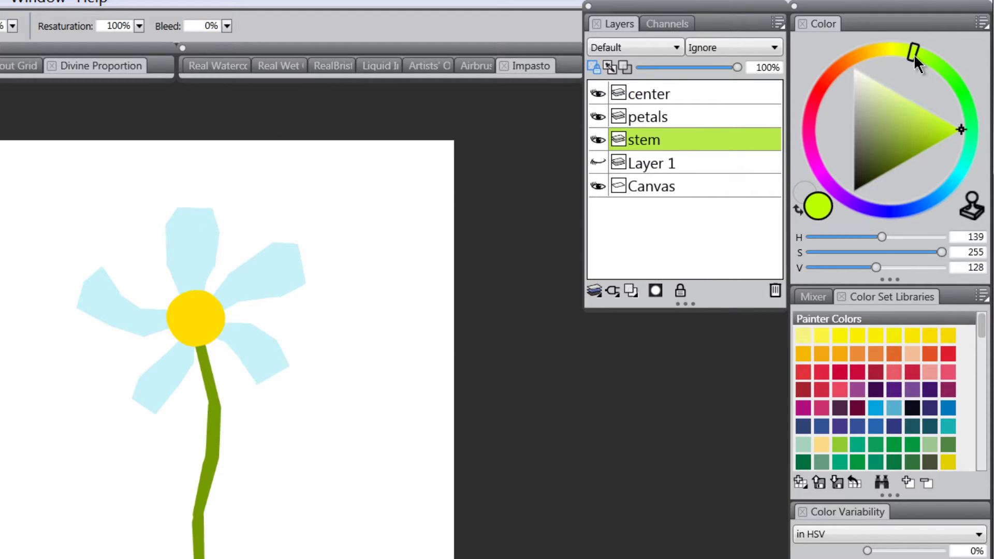
pyautogui.moveTo(918, 133)
pyautogui.mouseDown()
pyautogui.moveTo(958, 158)
pyautogui.moveTo(938, 150)
pyautogui.mouseUp()
pyautogui.moveTo(202, 358); pyautogui.dragTo(207, 557)
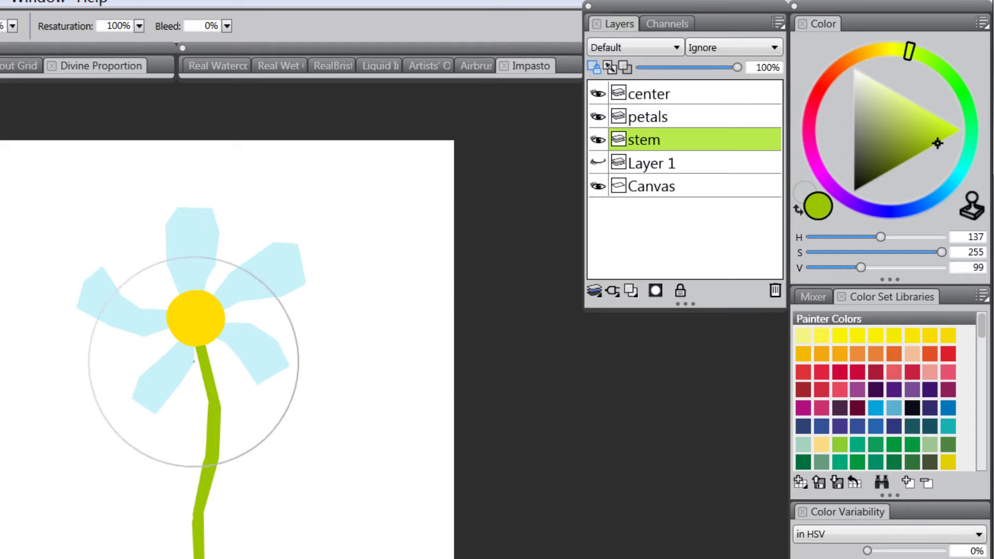
# Repaint all five petals on the petals layer in sky blue (H 225, S 255, V 165).
pyautogui.click(662, 115)
pyautogui.click(950, 195)
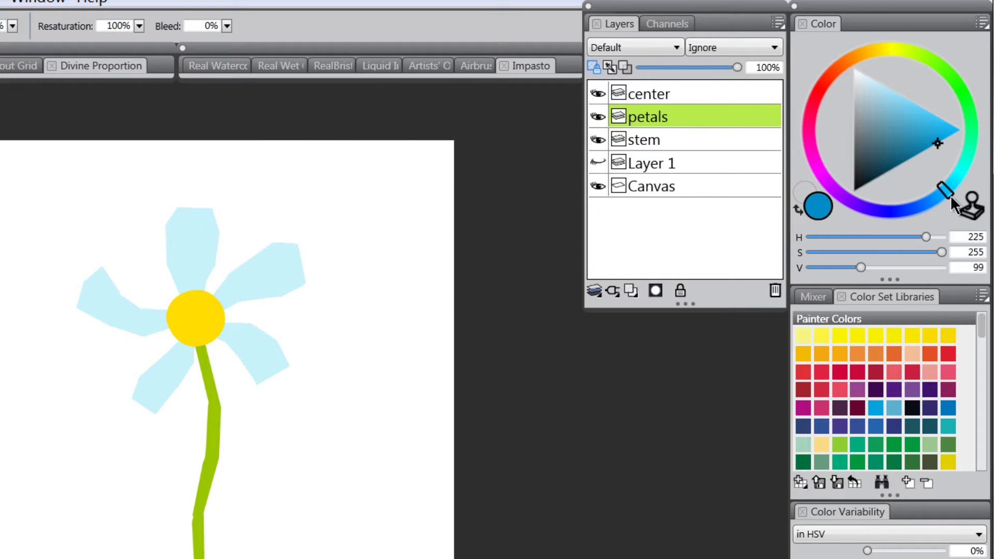
pyautogui.moveTo(905, 134)
pyautogui.mouseDown()
pyautogui.moveTo(940, 107)
pyautogui.moveTo(930, 111)
pyautogui.mouseUp()
pyautogui.moveTo(280, 332); pyautogui.dragTo(178, 211)
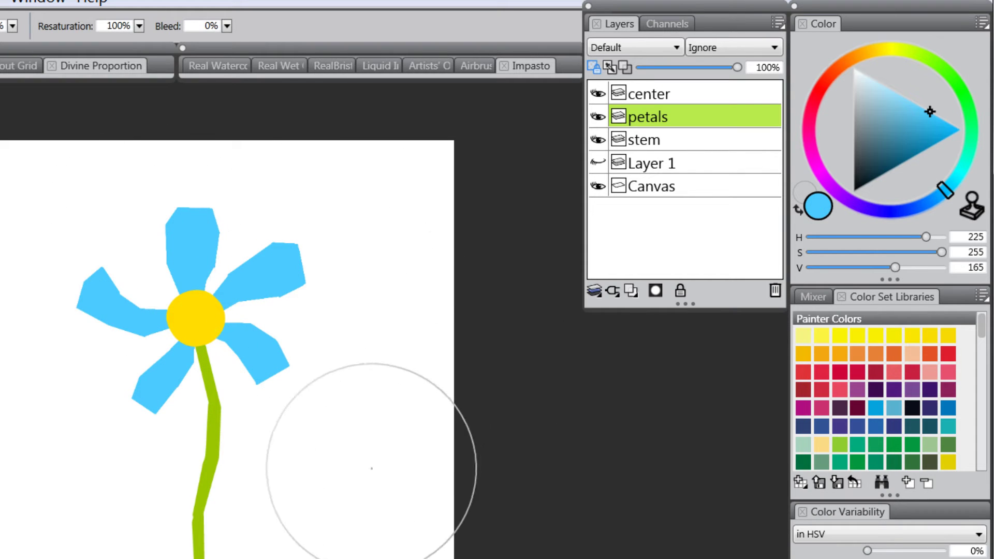
pyautogui.moveTo(298, 482); pyautogui.dragTo(303, 474)
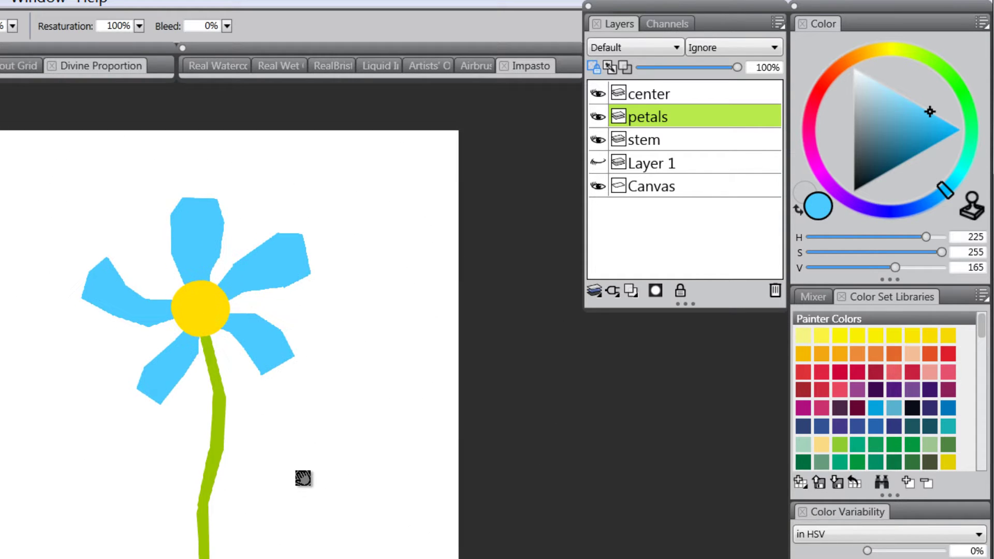
# Select the center, petals and stem layers together and group them.
pyautogui.click(660, 96)
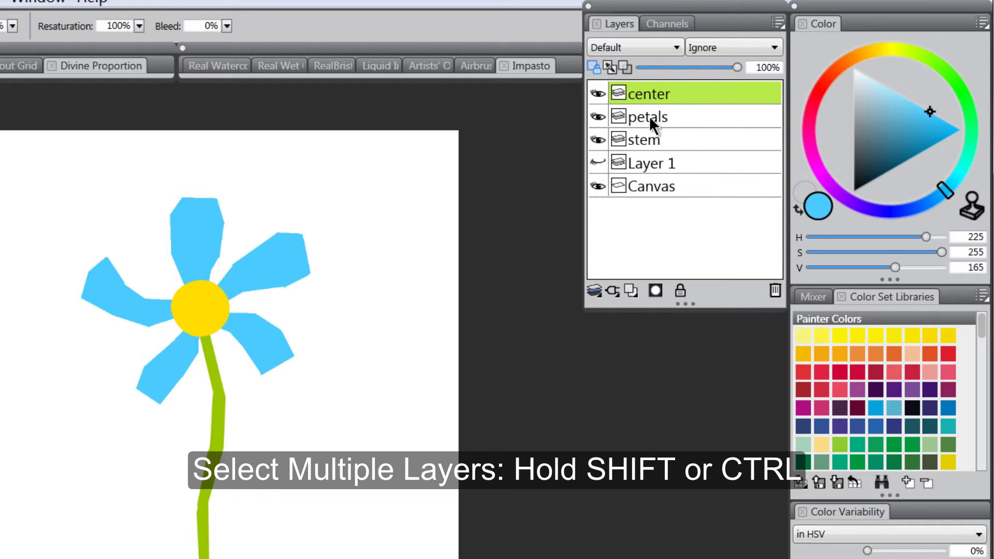
pyautogui.keyDown('shift'); pyautogui.click(647, 141); pyautogui.keyUp('shift')
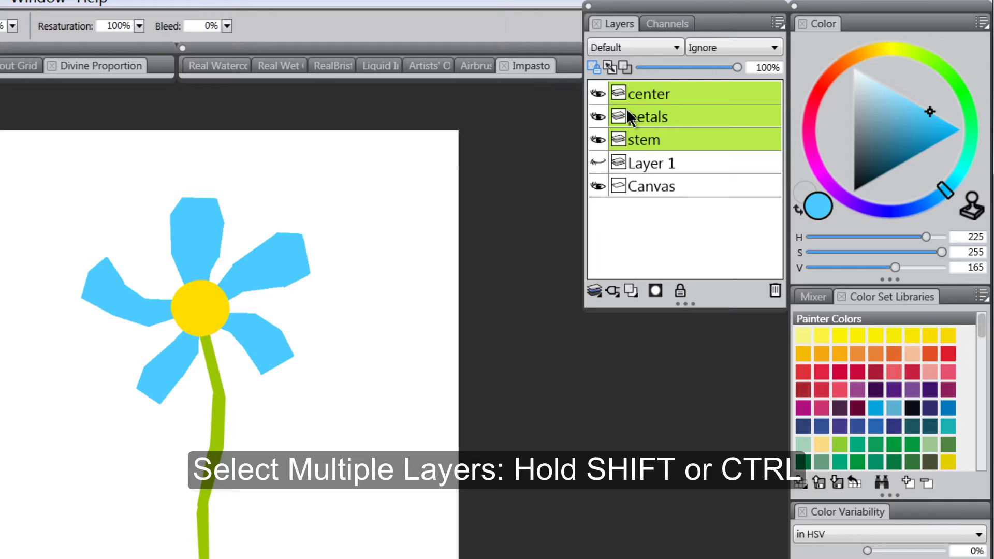
pyautogui.click(661, 98)
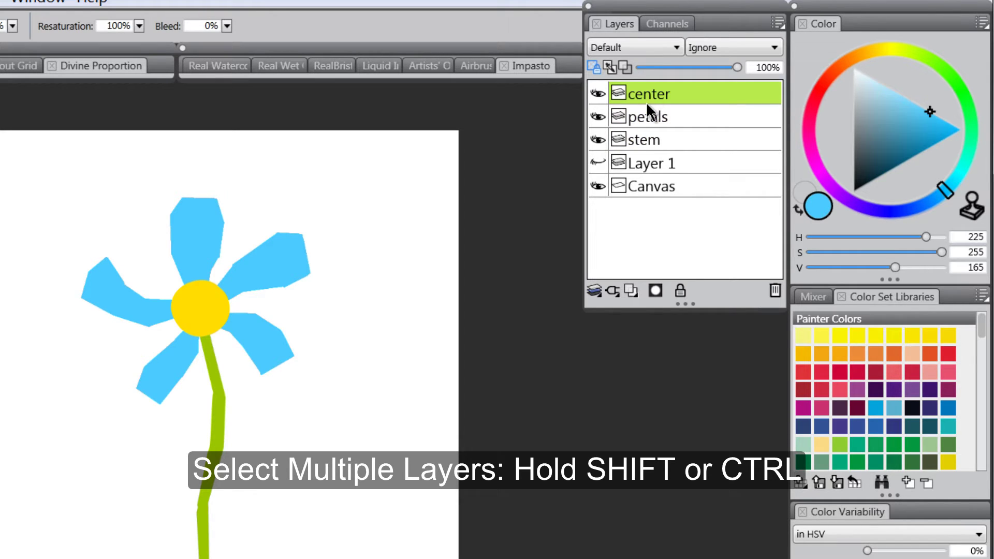
pyautogui.keyDown('ctrl'); pyautogui.click(699, 140); pyautogui.keyUp('ctrl')
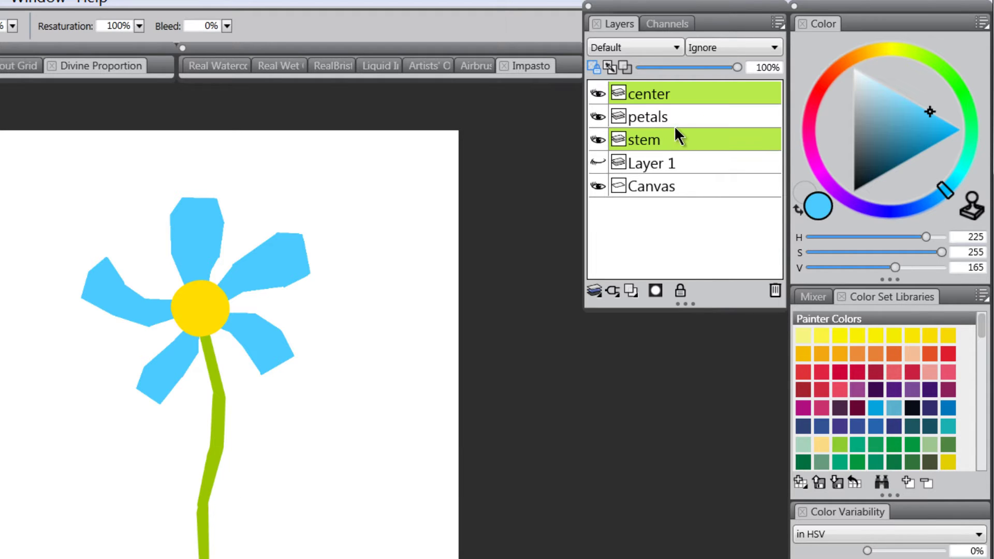
pyautogui.keyDown('ctrl'); pyautogui.click(703, 115); pyautogui.keyUp('ctrl')
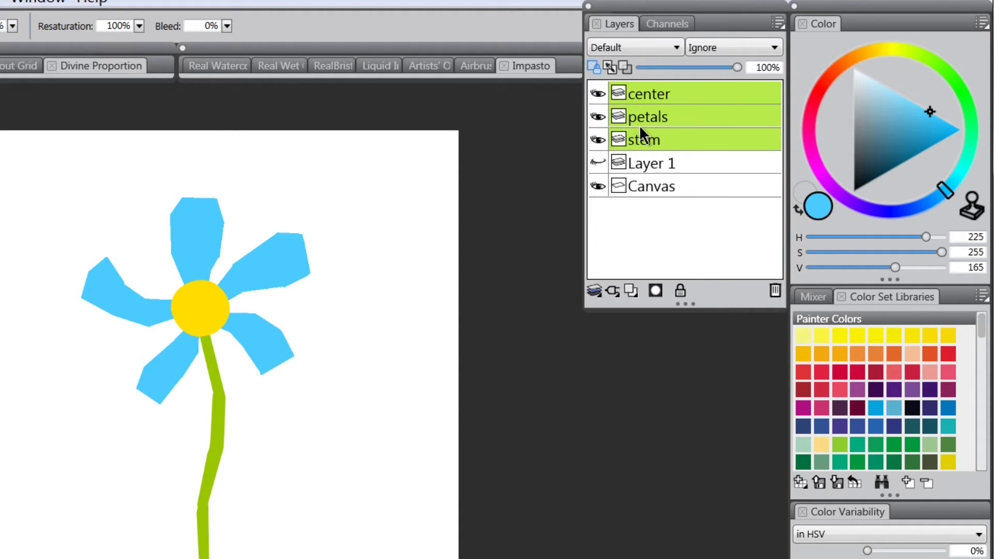
pyautogui.click(595, 291)
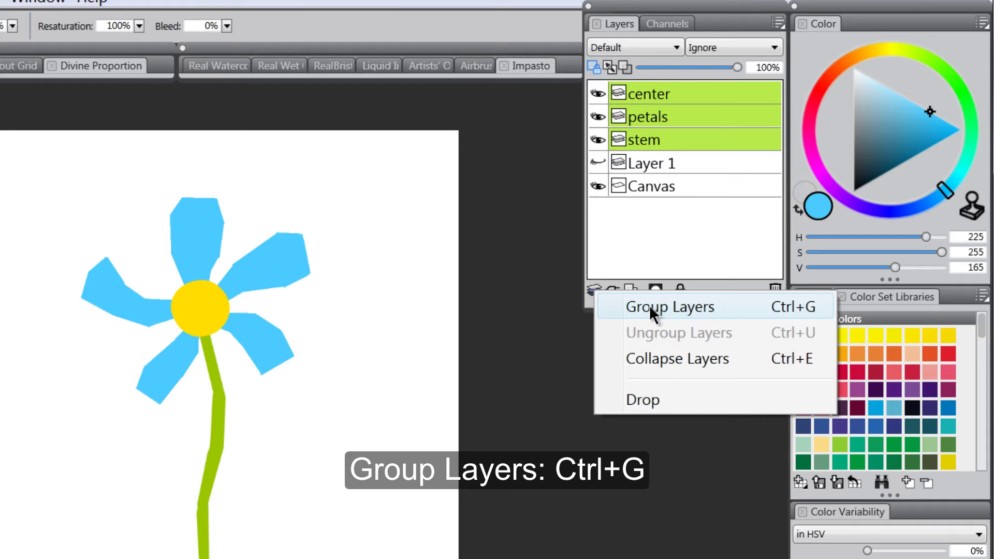
pyautogui.click(663, 307)
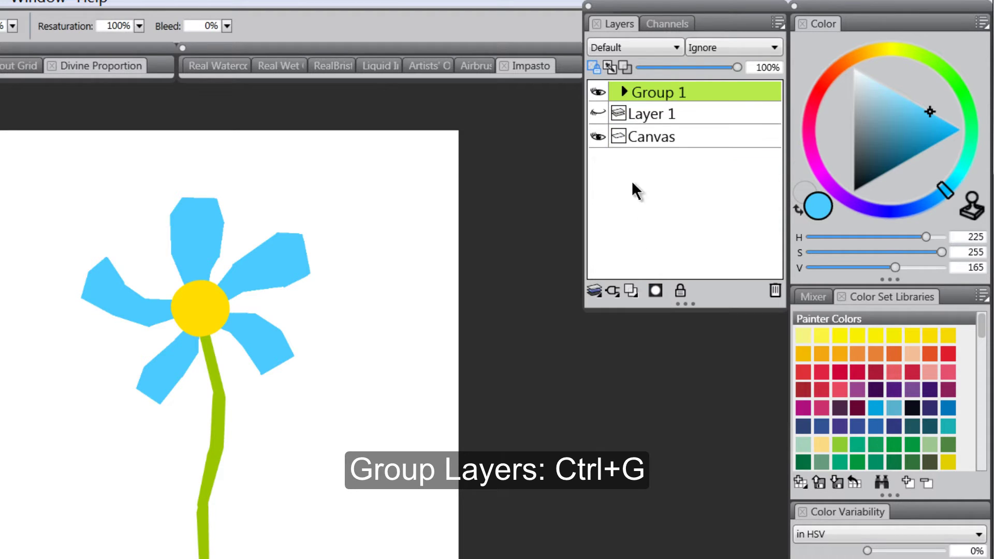
# Rename the new layer group as flower.
pyautogui.doubleClick(658, 93)
pyautogui.write('fl')
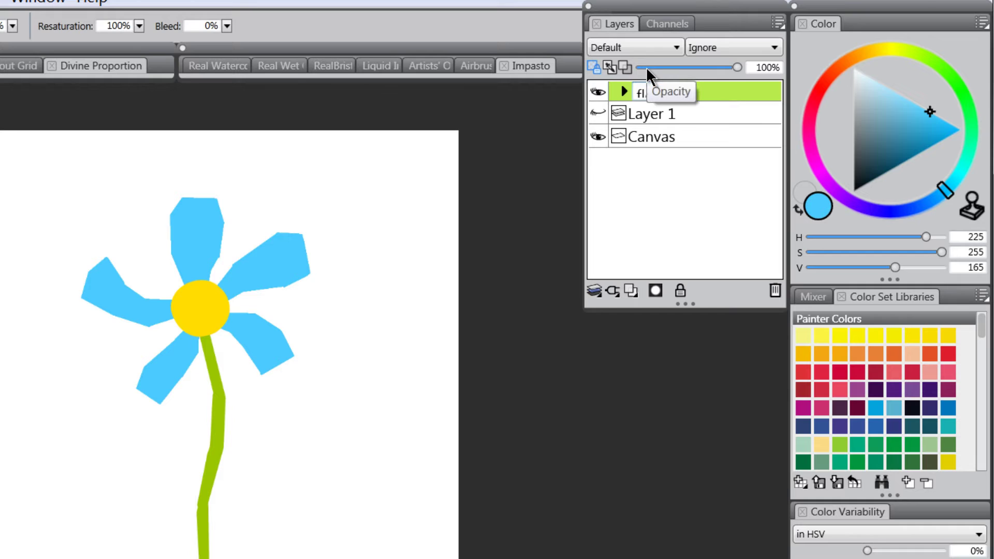
pyautogui.write('ower')
pyautogui.press('Return')
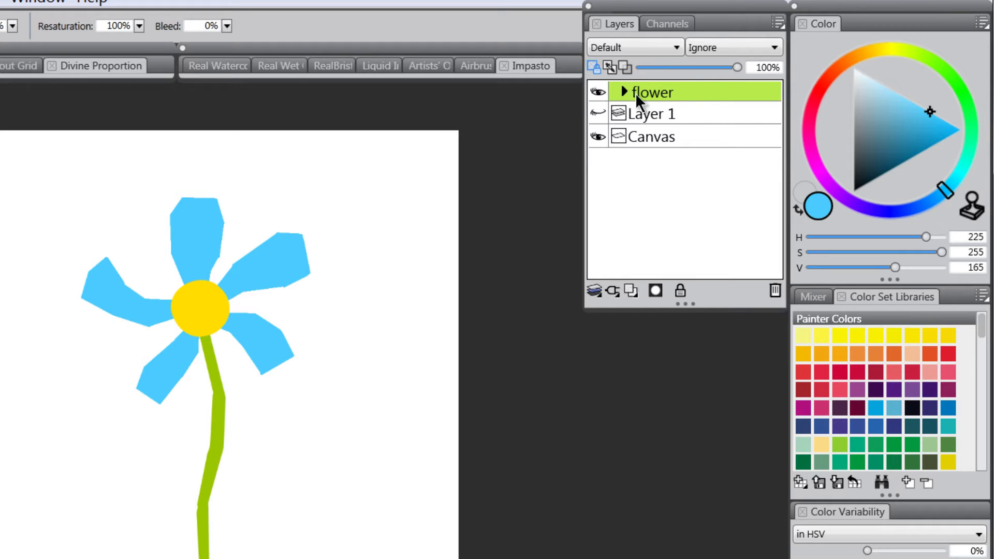
# Expand and collapse the flower group to examine the layers it contains.
pyautogui.click(624, 92)
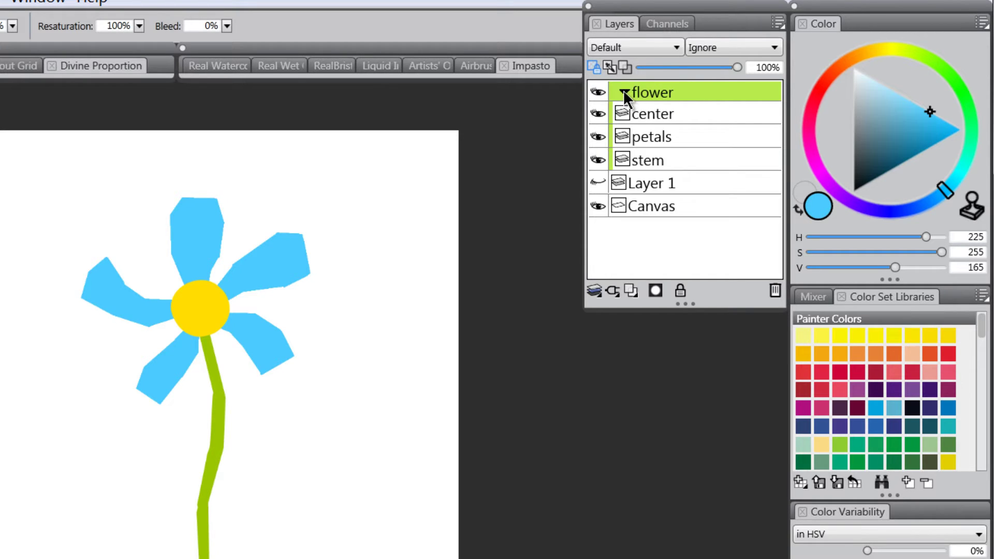
pyautogui.click(623, 90)
pyautogui.click(624, 90)
pyautogui.click(624, 89)
pyautogui.click(624, 91)
pyautogui.click(624, 90)
pyautogui.click(624, 90)
# Close the flower group and move the whole flower slightly upward on the canvas with the Layer Adjuster.
pyautogui.press('f')
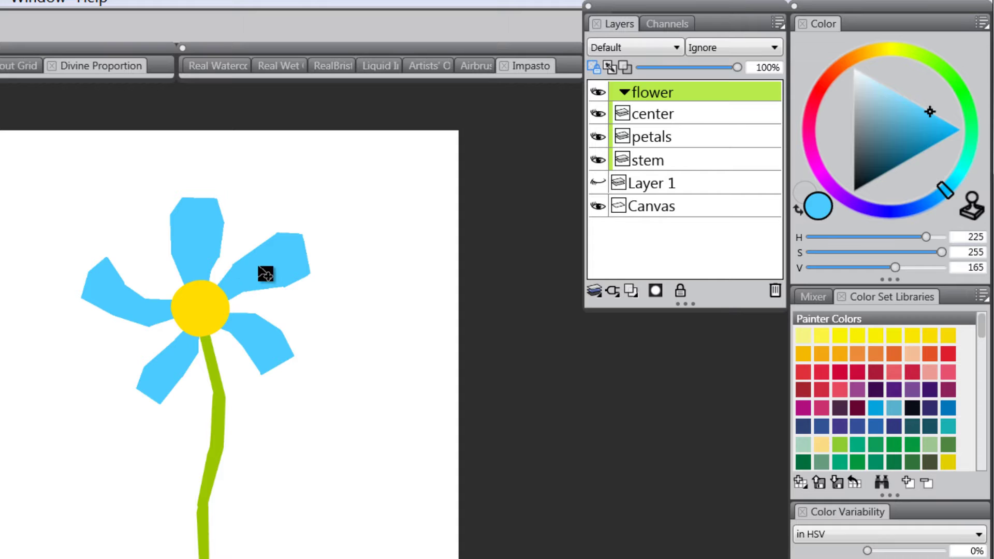
pyautogui.click(624, 91)
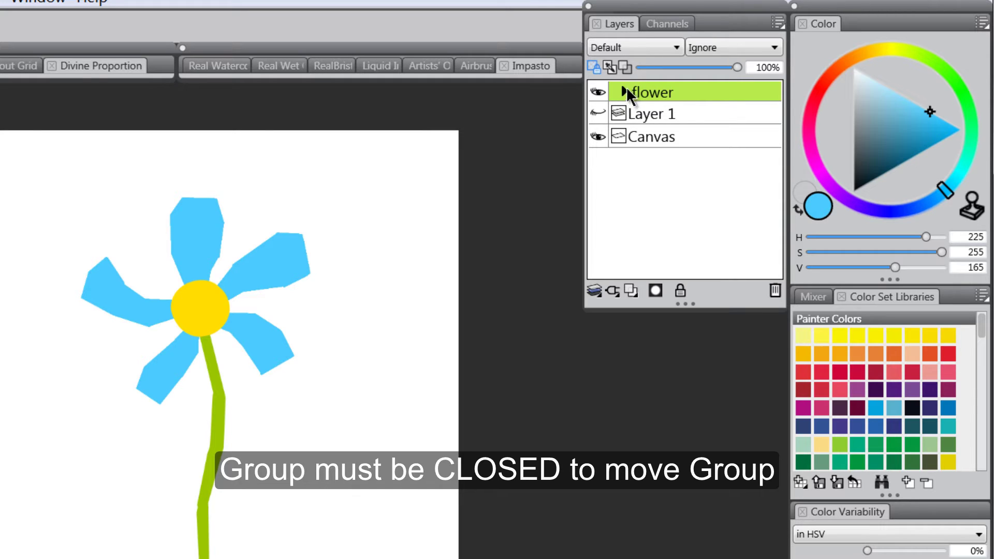
pyautogui.click(625, 89)
pyautogui.click(626, 90)
pyautogui.moveTo(277, 260); pyautogui.dragTo(222, 325)
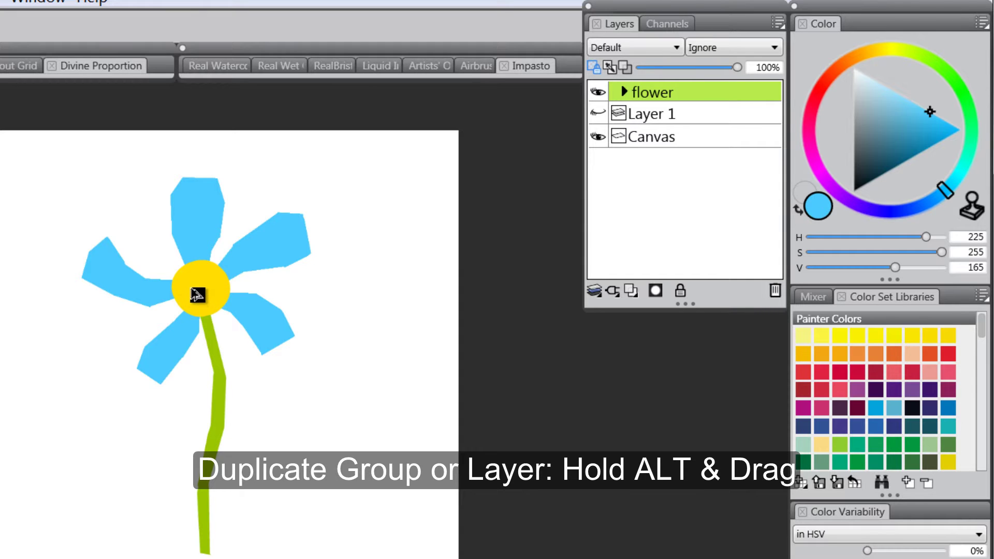
# Duplicate the closed flower group down and to the right of the original, and undo the copy.
pyautogui.moveTo(197, 290); pyautogui.dragTo(410, 416)
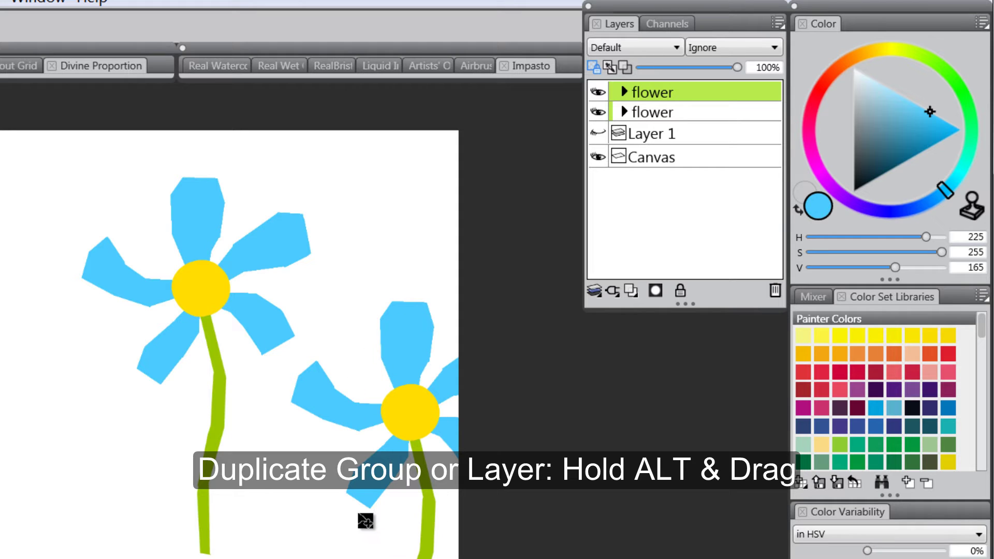
pyautogui.hotkey('ctrl', 'z')
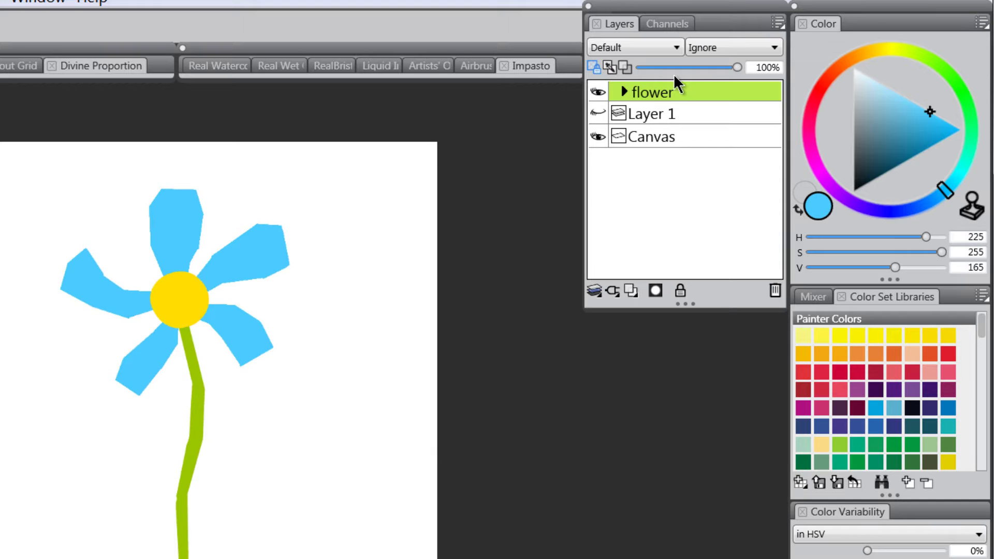
# Create a new layer above the center layer and move it out of the flower group to the top of the stack.
pyautogui.click(624, 92)
pyautogui.click(665, 115)
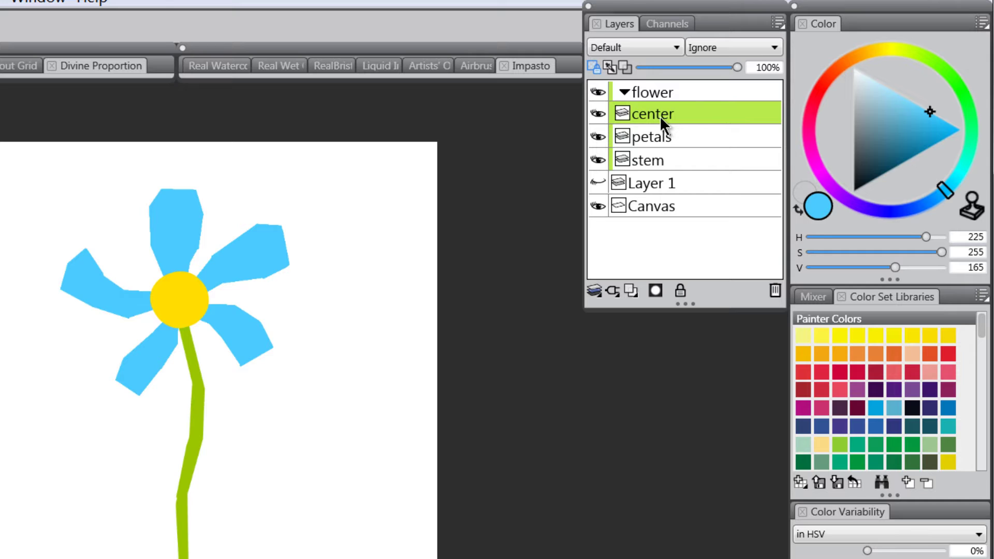
pyautogui.click(632, 292)
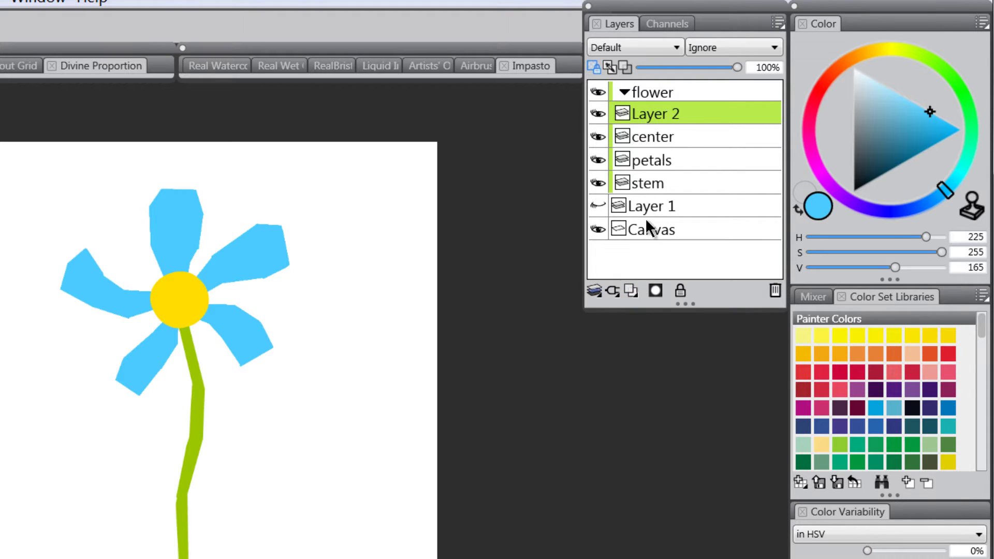
pyautogui.moveTo(668, 114); pyautogui.dragTo(673, 83)
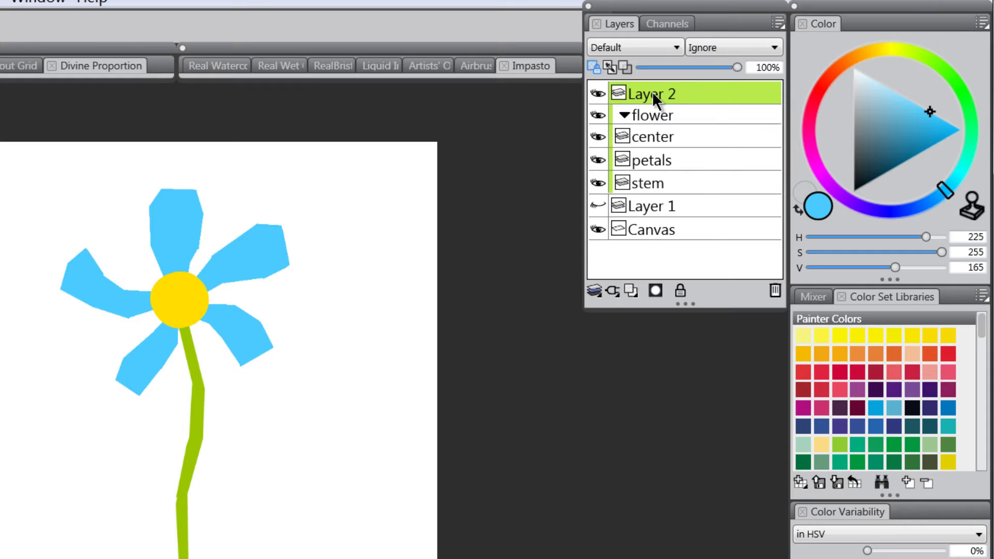
# Name the new topmost layer canvas-texture.
pyautogui.doubleClick(651, 92)
pyautogui.write('canvas-te')
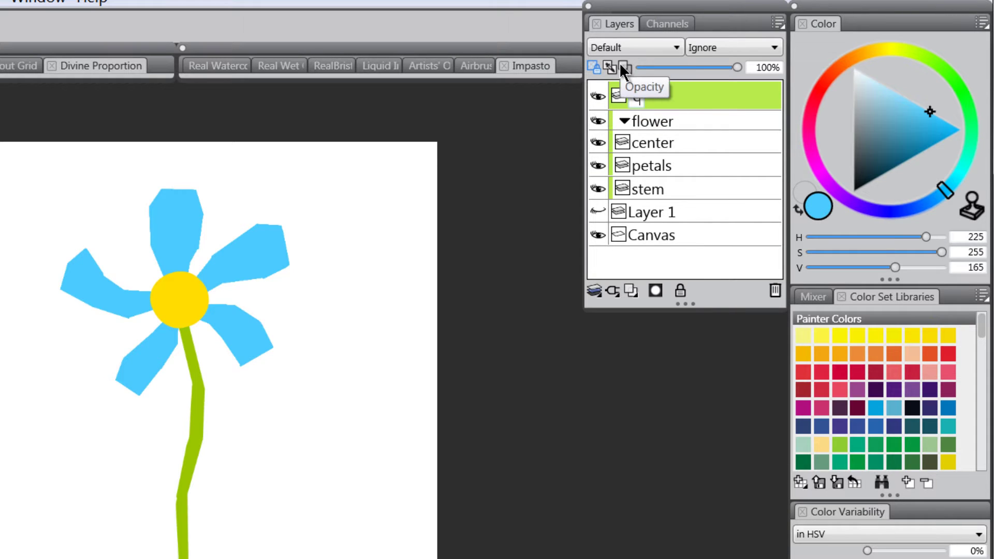
pyautogui.write('x')
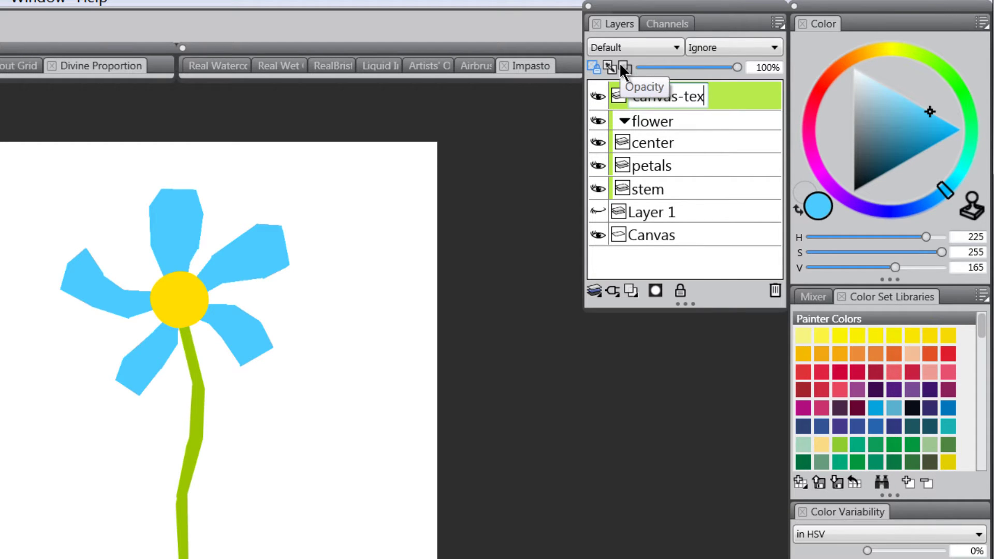
pyautogui.write('ture')
pyautogui.press('Return')
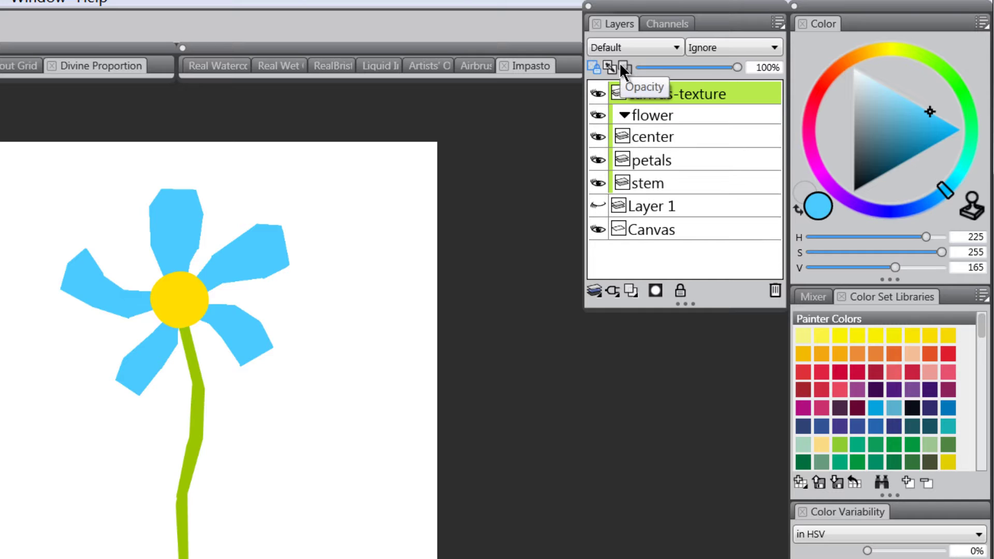
# Rename the topmost layer as paper-texture.
pyautogui.doubleClick(682, 93)
pyautogui.click(684, 104)
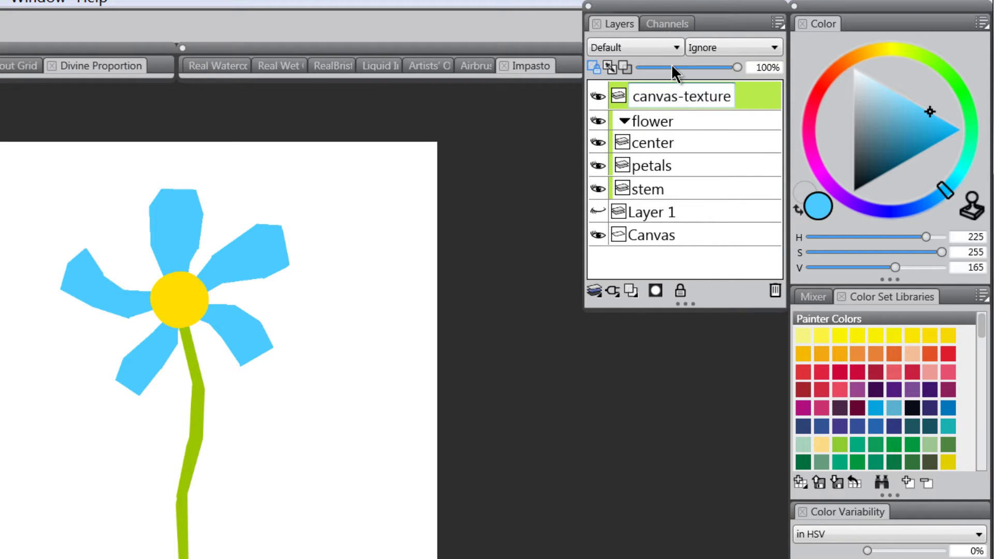
pyautogui.press('BackSpace')
pyautogui.press('BackSpace')
pyautogui.press('BackSpace')
pyautogui.press('BackSpace')
pyautogui.press('BackSpace')
pyautogui.press('BackSpace')
pyautogui.write('p')
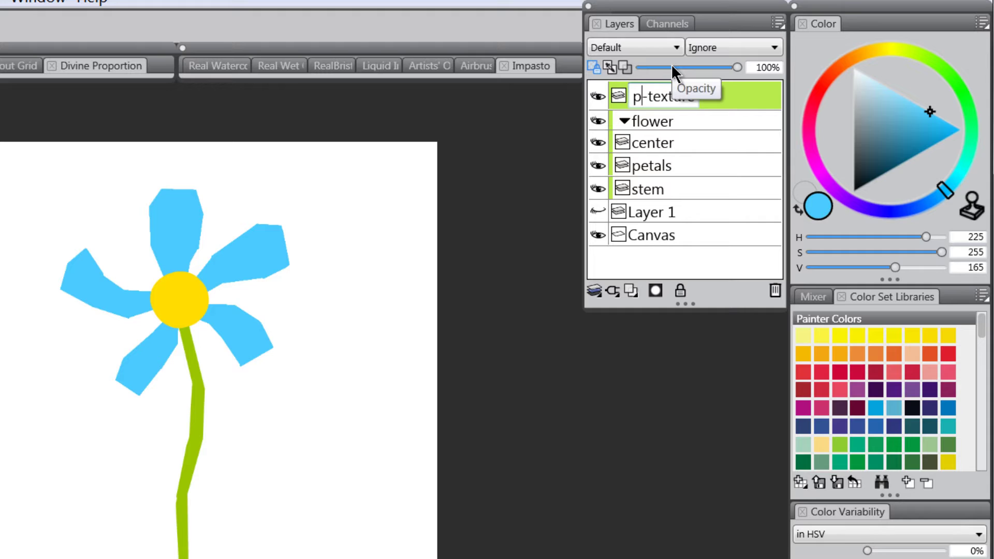
pyautogui.write('apa')
pyautogui.write('er')
pyautogui.press('Return')
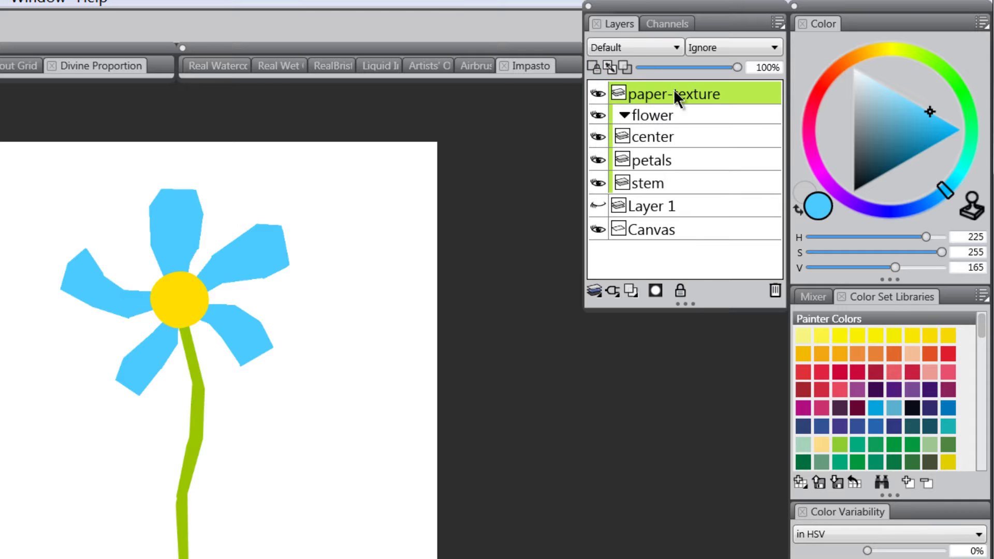
# Set the current color to neutral gray with H 0, S 0 and V 128.
pyautogui.moveTo(917, 145); pyautogui.dragTo(964, 138)
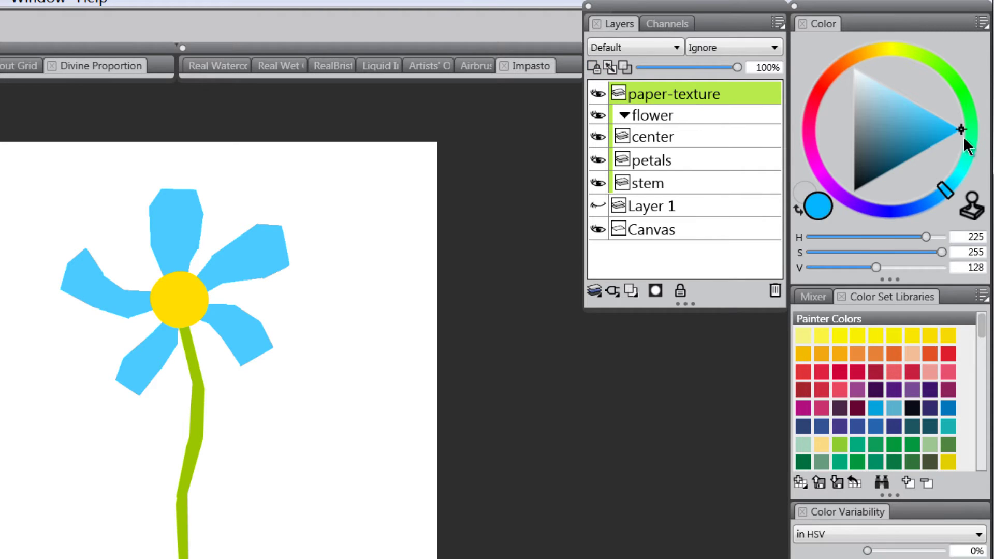
pyautogui.moveTo(926, 236); pyautogui.dragTo(811, 237)
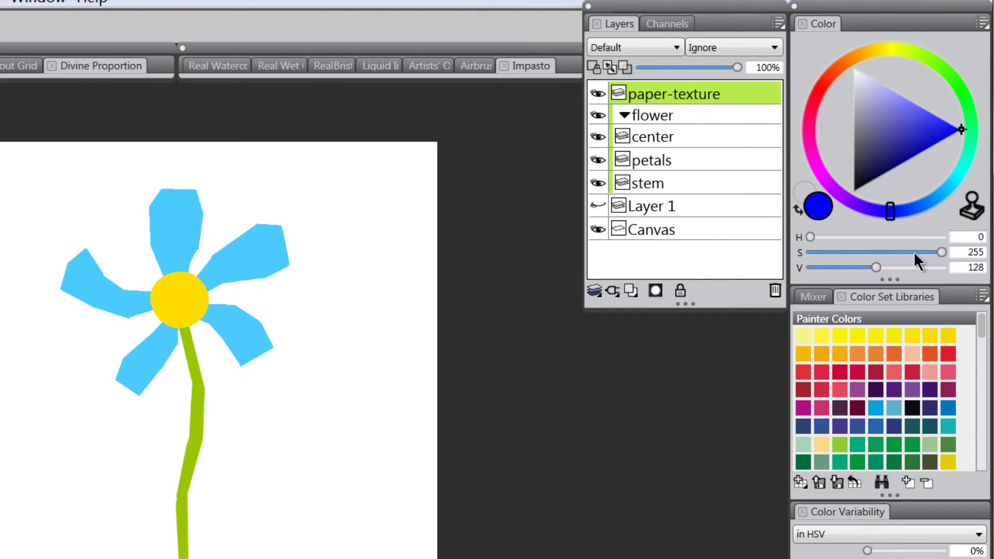
pyautogui.moveTo(940, 253); pyautogui.dragTo(786, 259)
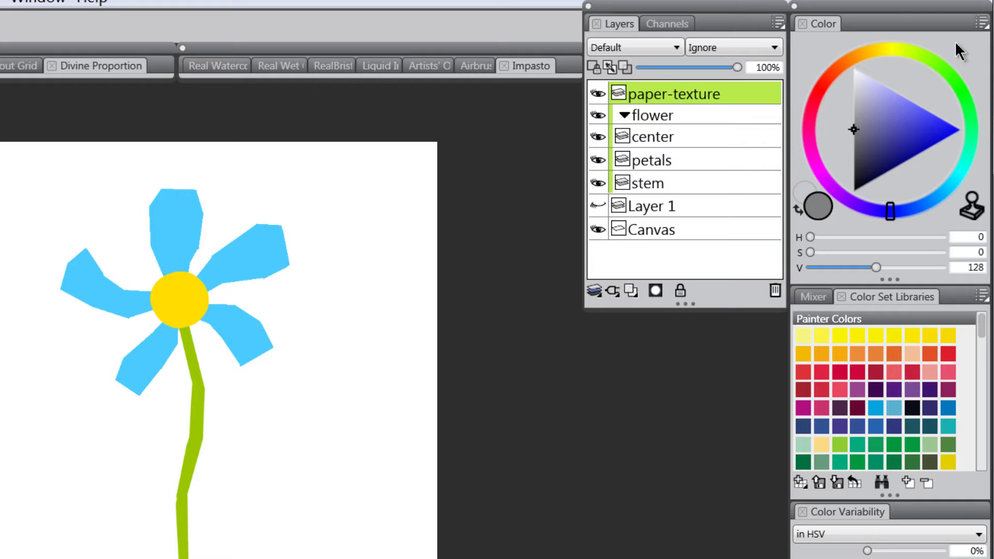
pyautogui.click(981, 24)
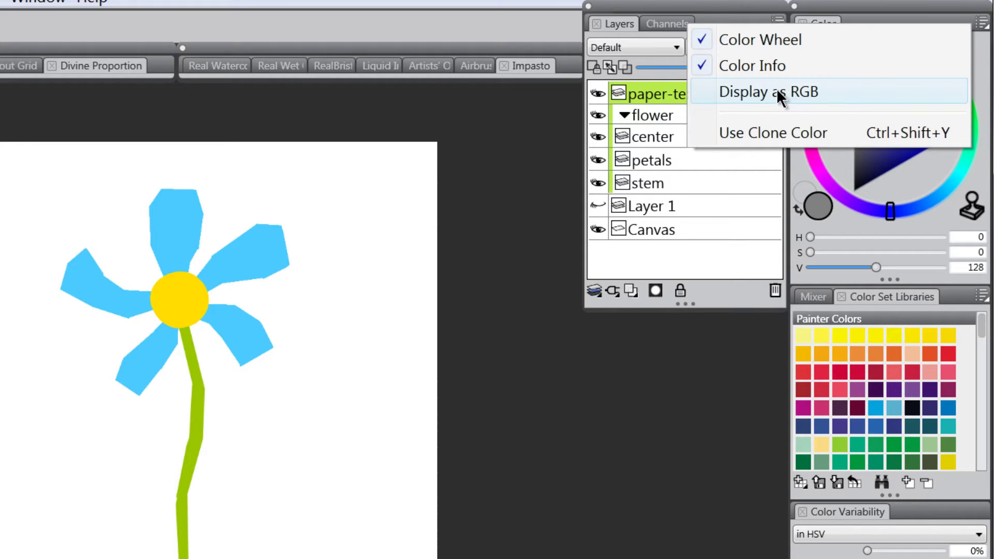
pyautogui.click(888, 16)
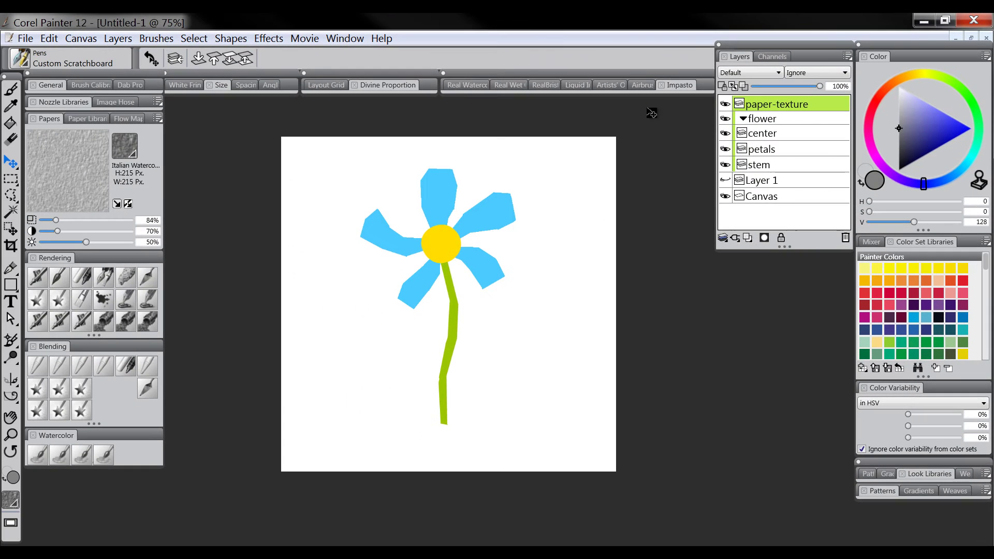
# Fill the paper-texture layer with the current gray using the Paint Bucket and set its composite method to Overlay.
pyautogui.click(11, 126)
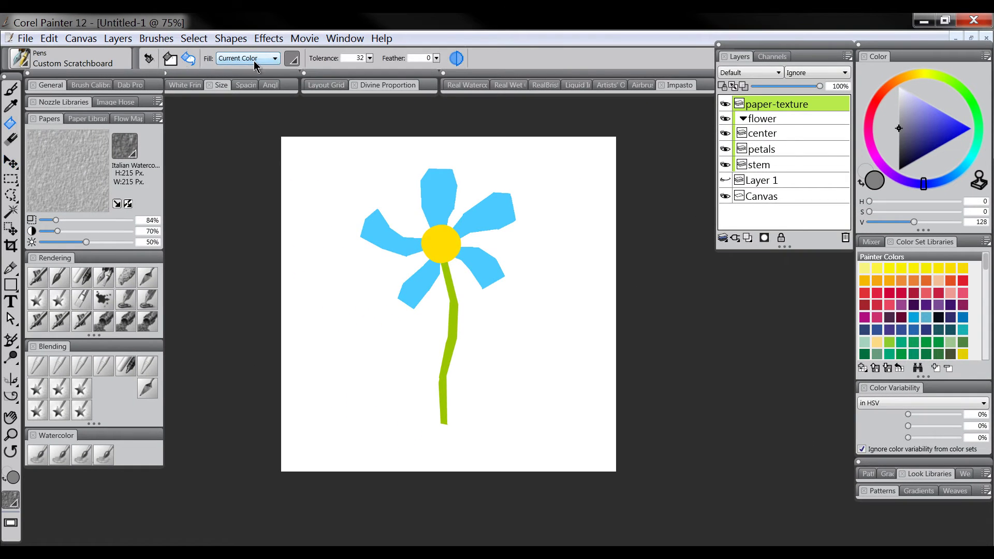
pyautogui.click(558, 198)
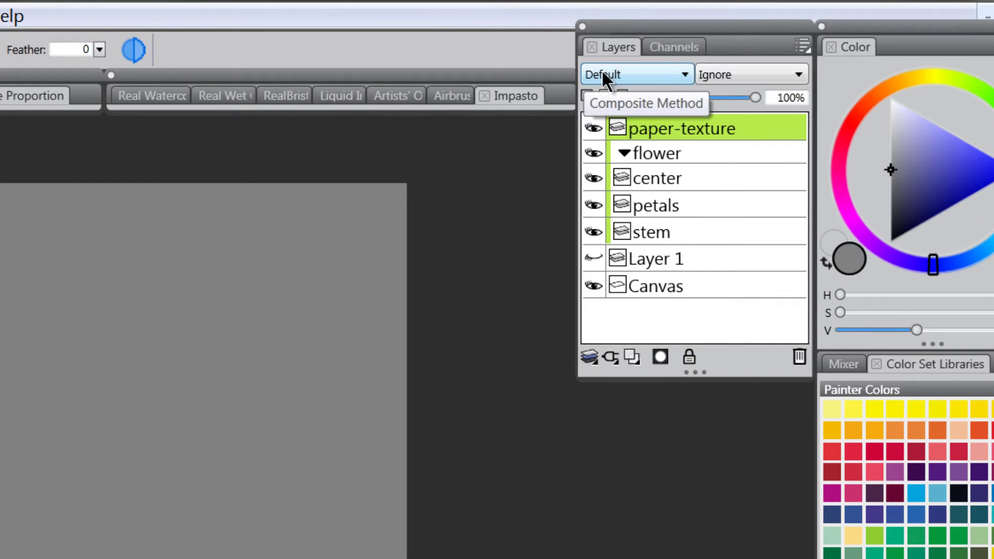
pyautogui.click(604, 75)
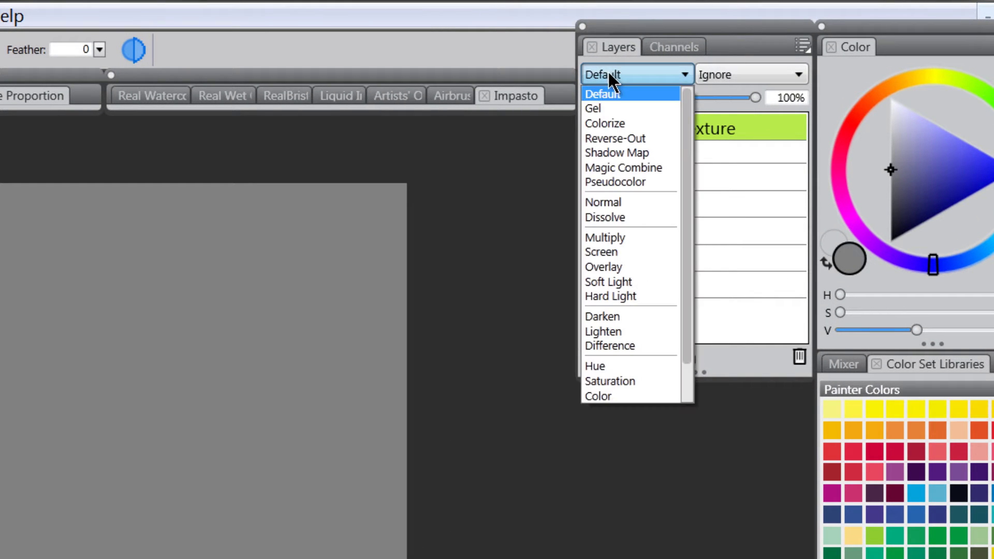
pyautogui.click(611, 265)
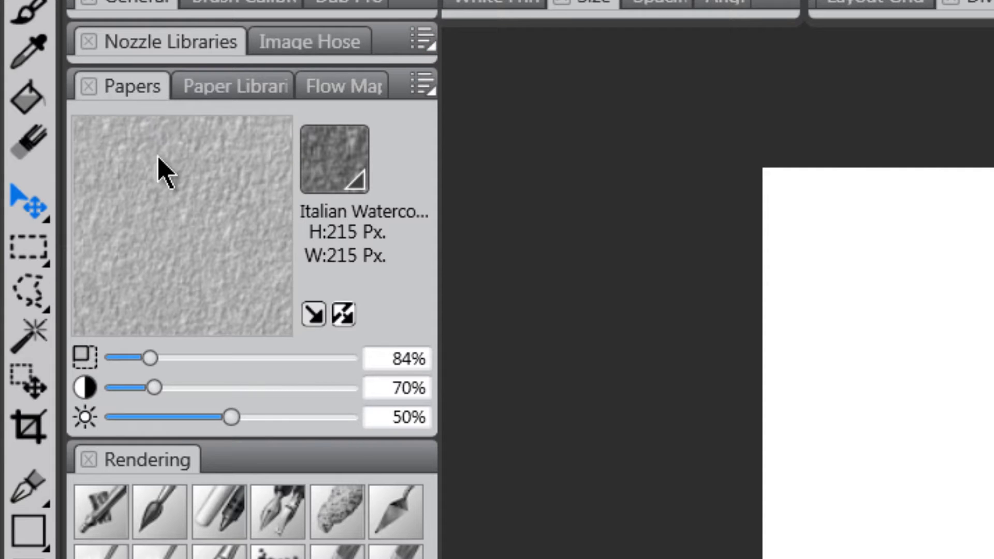
# Look up the Papers panel that holds the current paper texture and its settings.
pyautogui.hotkey('alt', 'w')
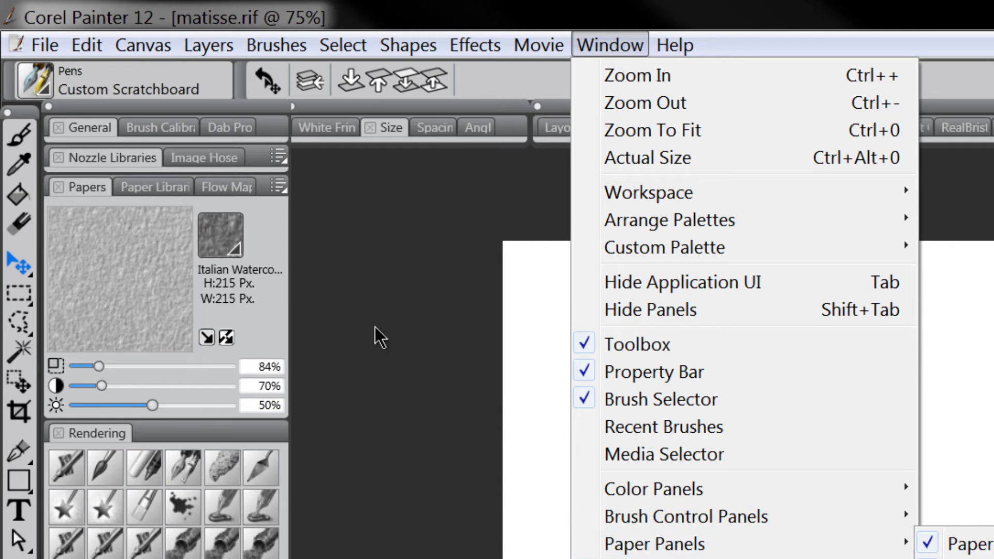
pyautogui.click(93, 191)
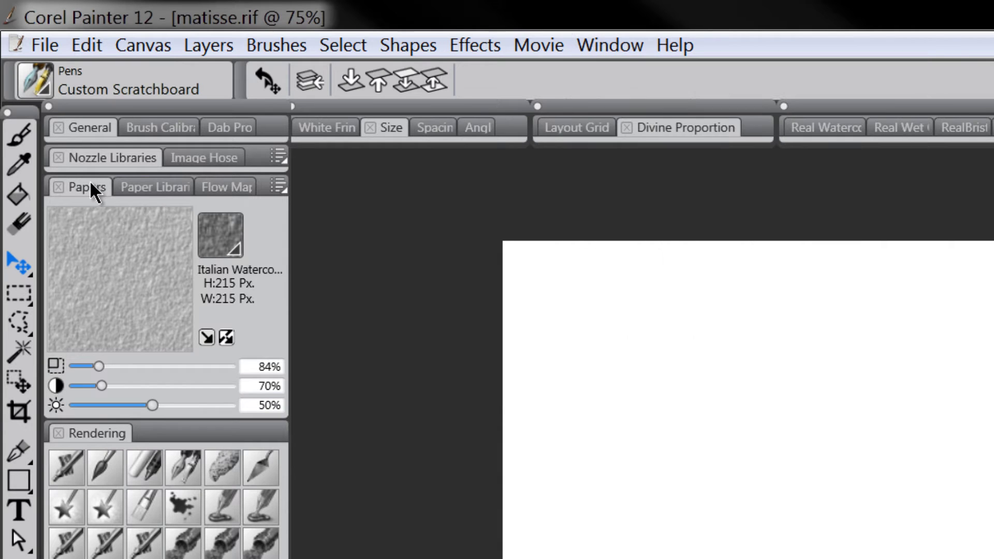
# Examine the available paper textures and the scale and contrast settings of the Italian Watercolor paper.
pyautogui.click(218, 244)
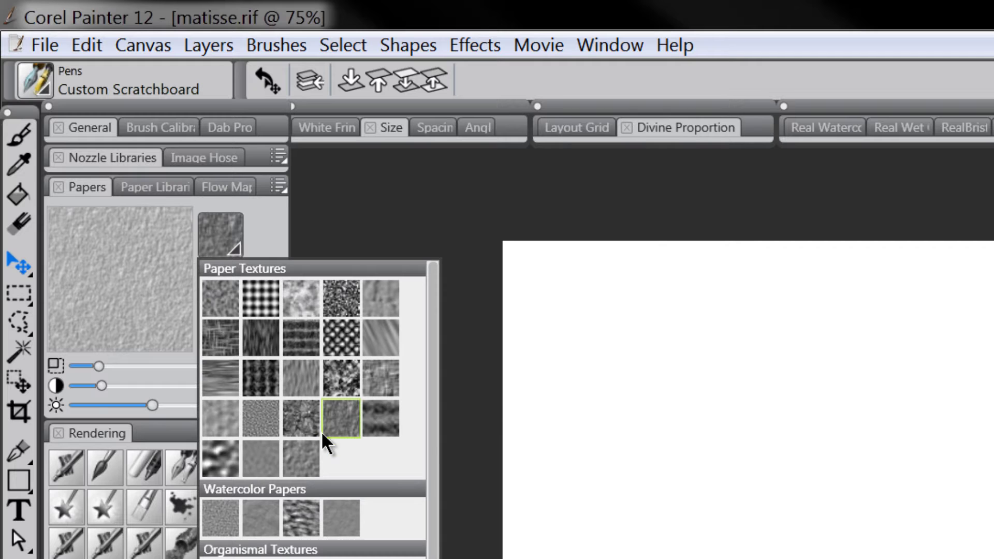
pyautogui.click(223, 252)
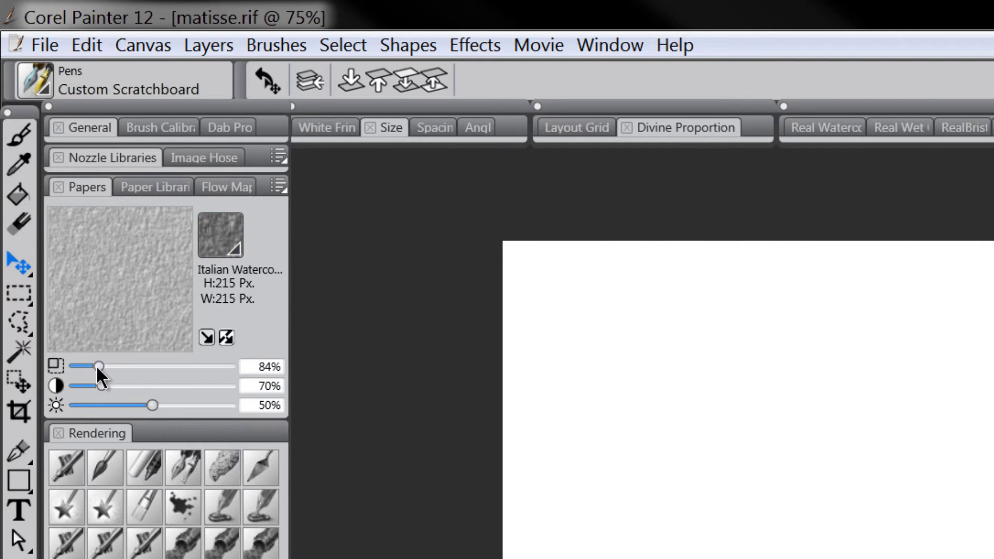
pyautogui.moveTo(101, 386)
pyautogui.mouseDown()
pyautogui.moveTo(184, 387)
pyautogui.moveTo(98, 387)
pyautogui.moveTo(131, 366)
pyautogui.moveTo(149, 369)
pyautogui.moveTo(94, 368)
pyautogui.moveTo(100, 387)
pyautogui.mouseUp()
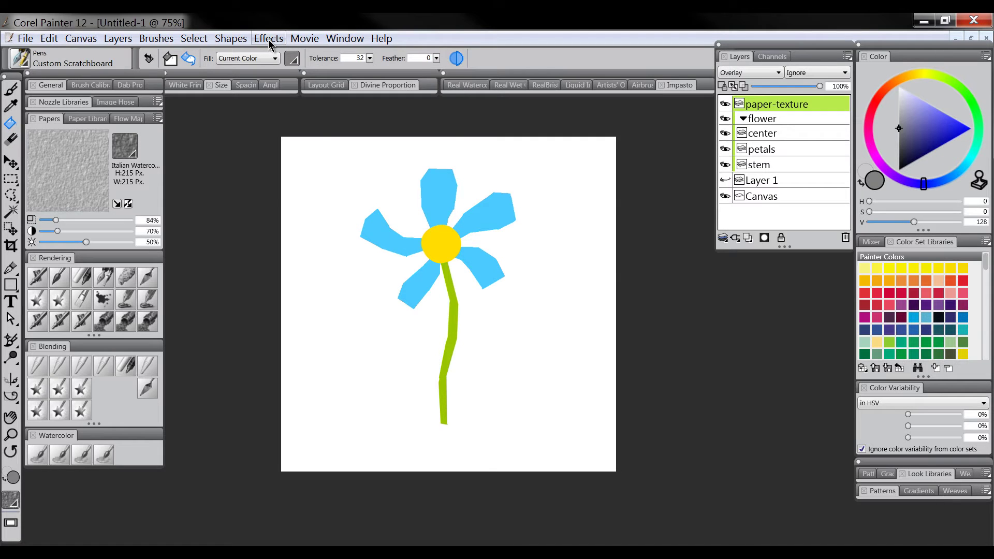
# Apply a surface texture to the paper-texture layer using Paper with the Amount set to 36%.
pyautogui.click(268, 39)
pyautogui.moveTo(290, 104)
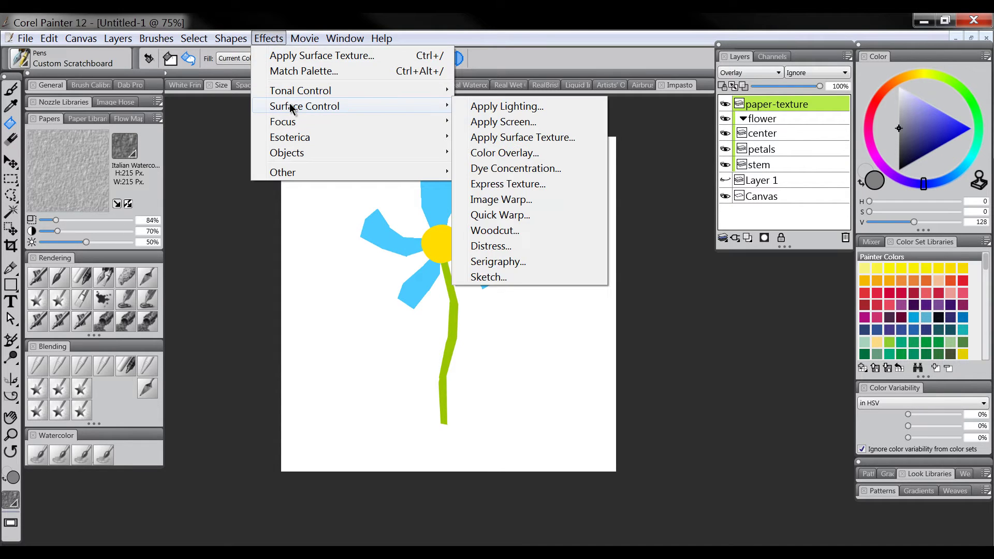
pyautogui.click(514, 136)
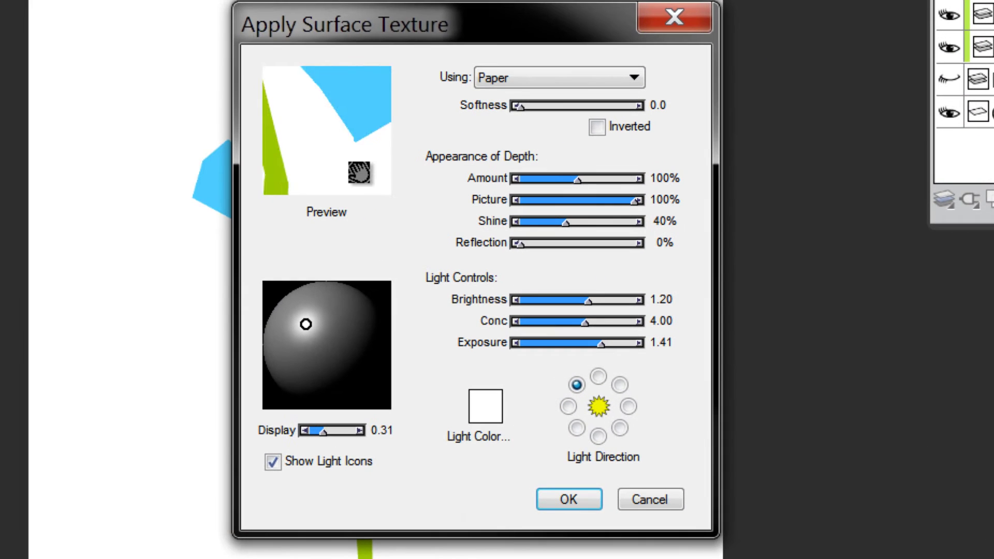
pyautogui.moveTo(439, 222); pyautogui.dragTo(428, 197)
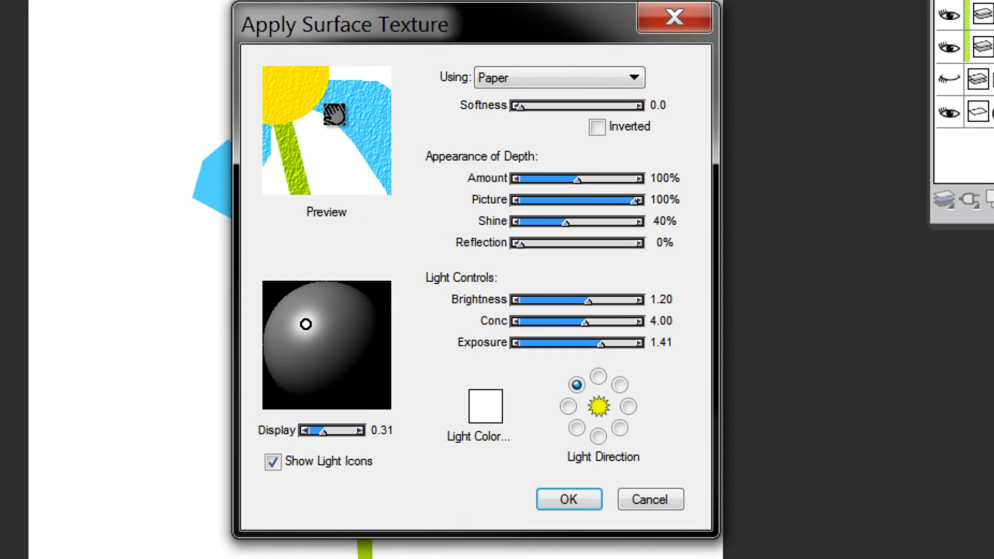
pyautogui.moveTo(334, 114); pyautogui.dragTo(356, 163)
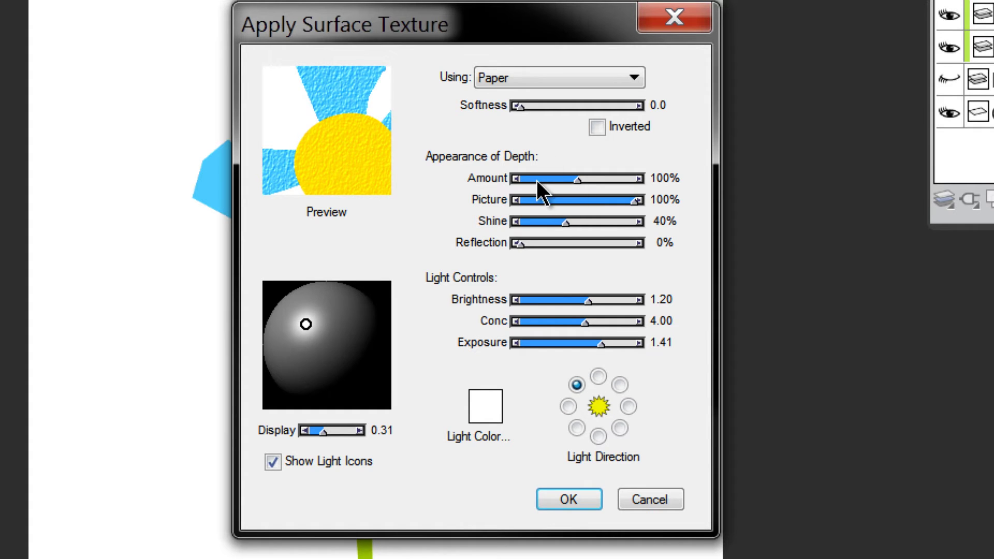
pyautogui.moveTo(537, 180); pyautogui.dragTo(538, 178)
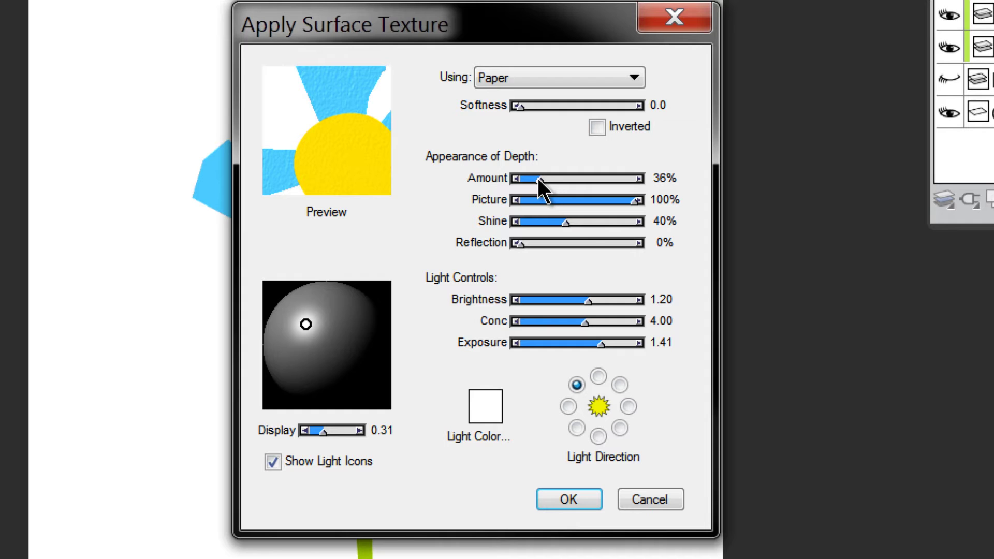
pyautogui.click(569, 499)
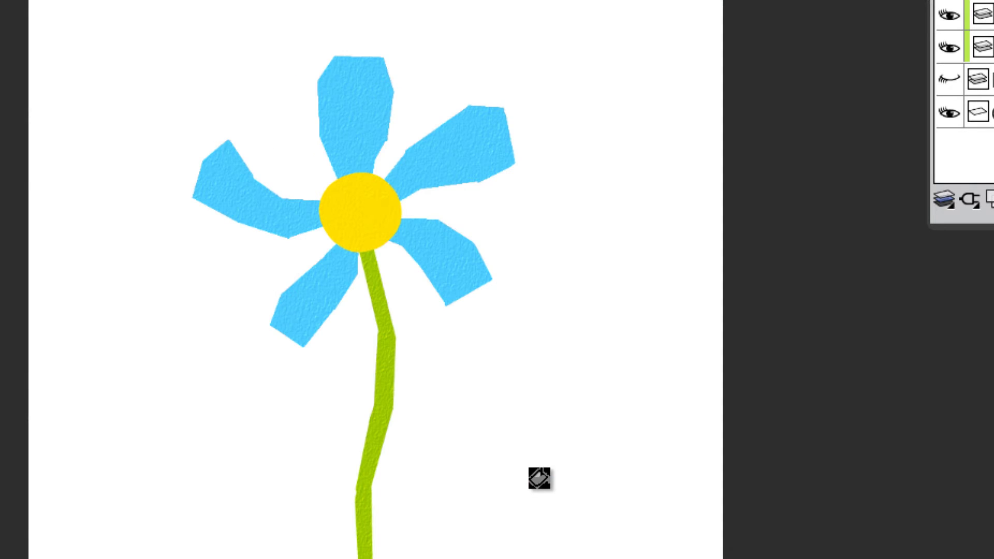
# Lower the paper-texture layer's opacity to 23% and check the texture on the petals up close.
pyautogui.click(355, 278)
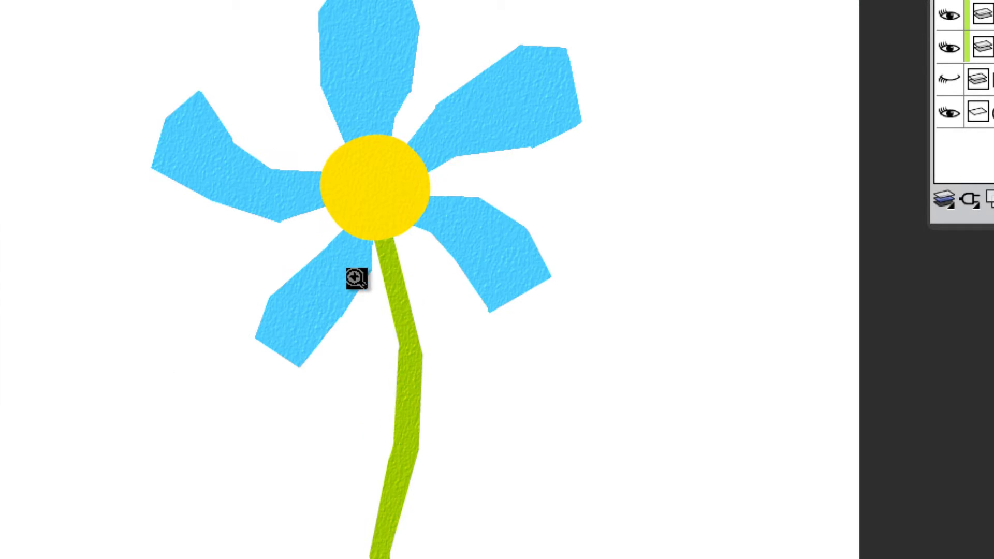
pyautogui.click(422, 269)
pyautogui.click(462, 274)
pyautogui.keyDown('alt'); pyautogui.click(469, 274); pyautogui.keyUp('alt')
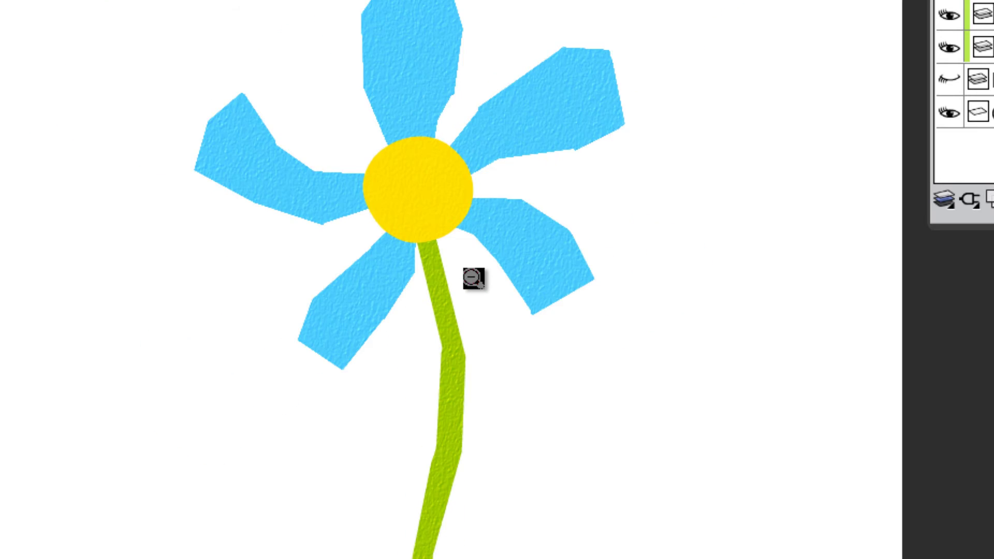
pyautogui.keyDown('alt'); pyautogui.click(471, 277); pyautogui.keyUp('alt')
pyautogui.click(520, 239)
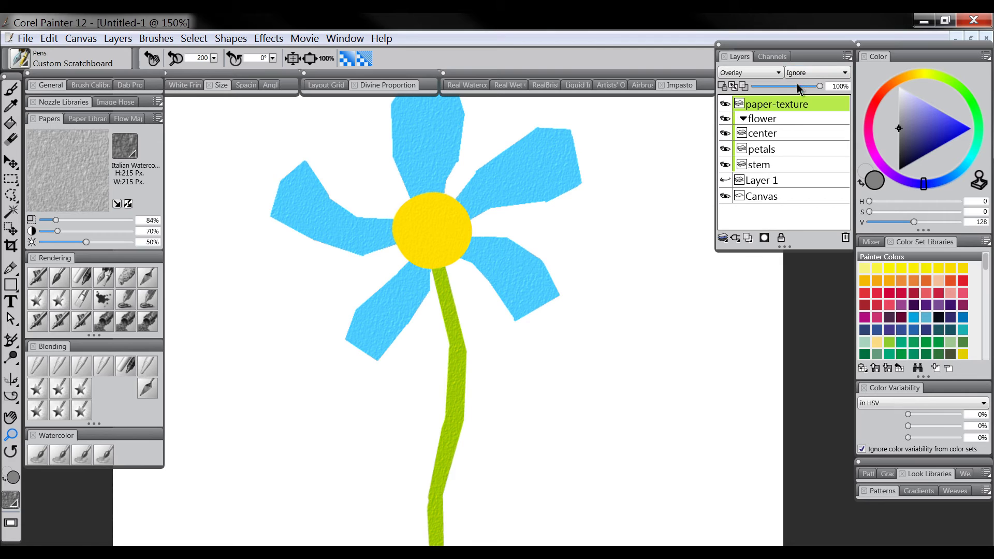
pyautogui.click(800, 87)
pyautogui.keyDown('alt'); pyautogui.click(492, 274); pyautogui.keyUp('alt')
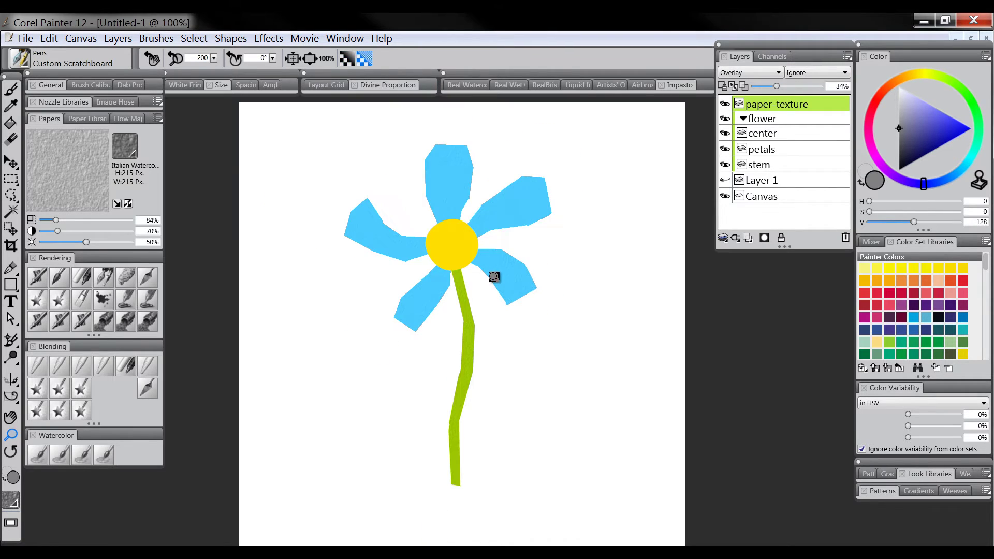
pyautogui.moveTo(770, 88); pyautogui.dragTo(767, 87)
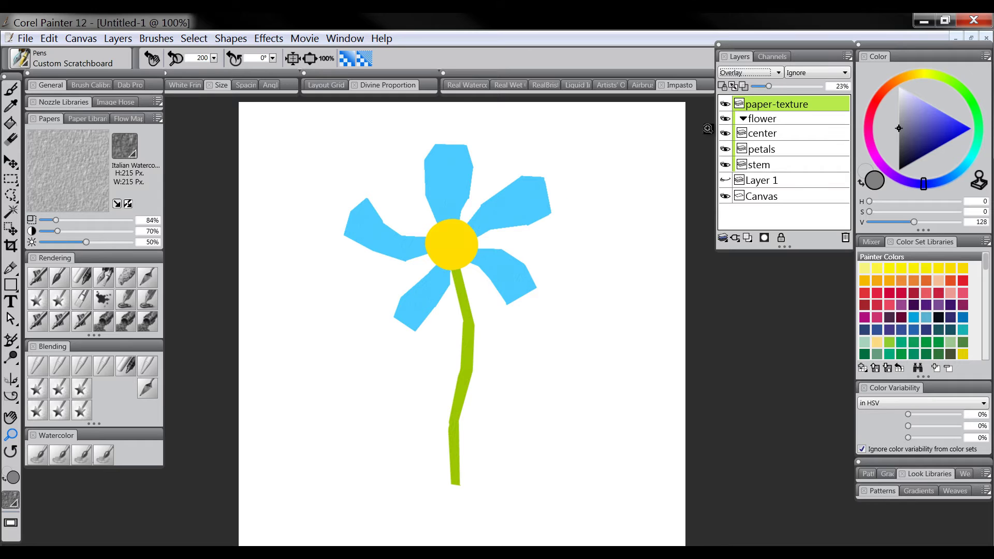
pyautogui.click(477, 300)
pyautogui.click(481, 305)
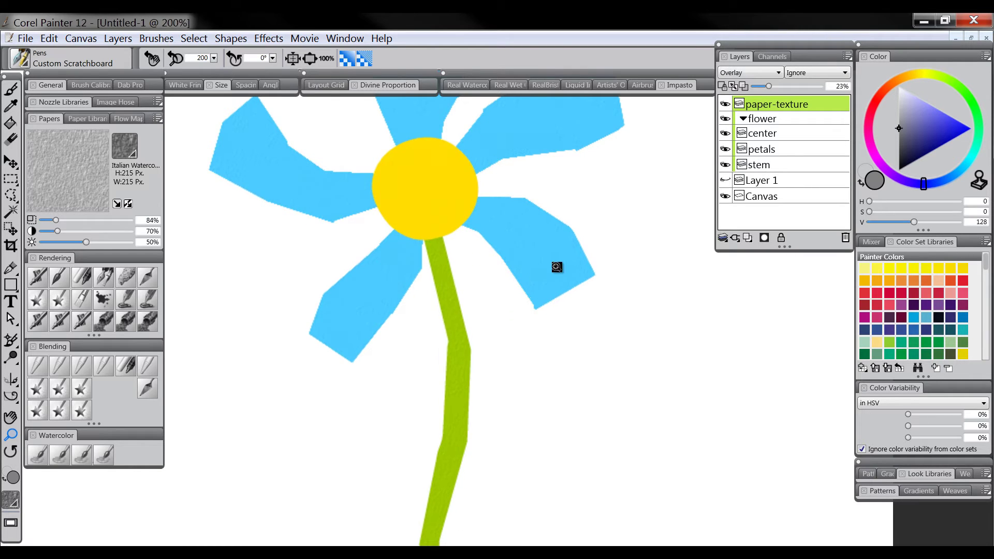
pyautogui.keyDown('alt'); pyautogui.click(535, 280); pyautogui.keyUp('alt')
pyautogui.keyDown('alt'); pyautogui.click(535, 285); pyautogui.keyUp('alt')
pyautogui.keyDown('alt'); pyautogui.click(534, 286); pyautogui.keyUp('alt')
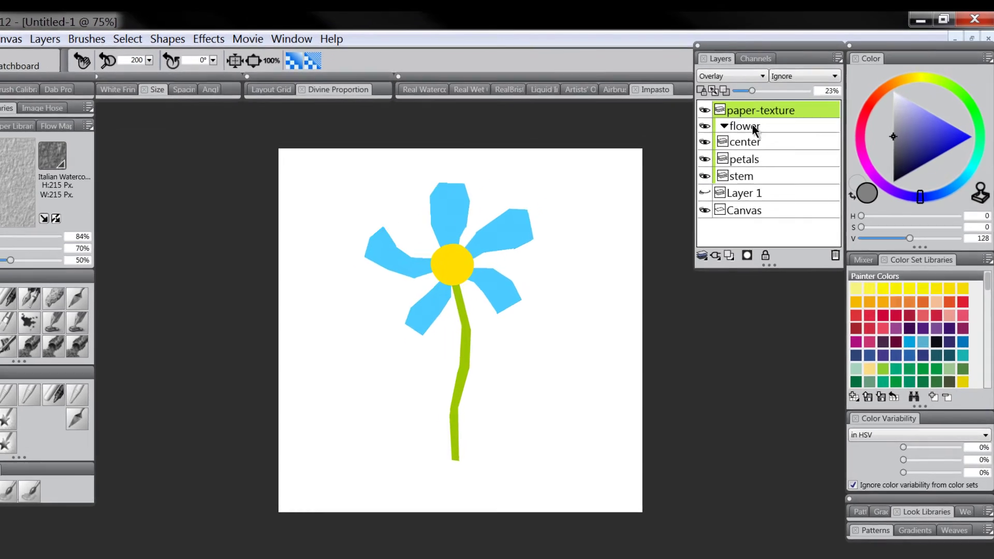
# Collapse the flower group into a single layer and shift the flower slightly up and to the right on the canvas.
pyautogui.click(769, 119)
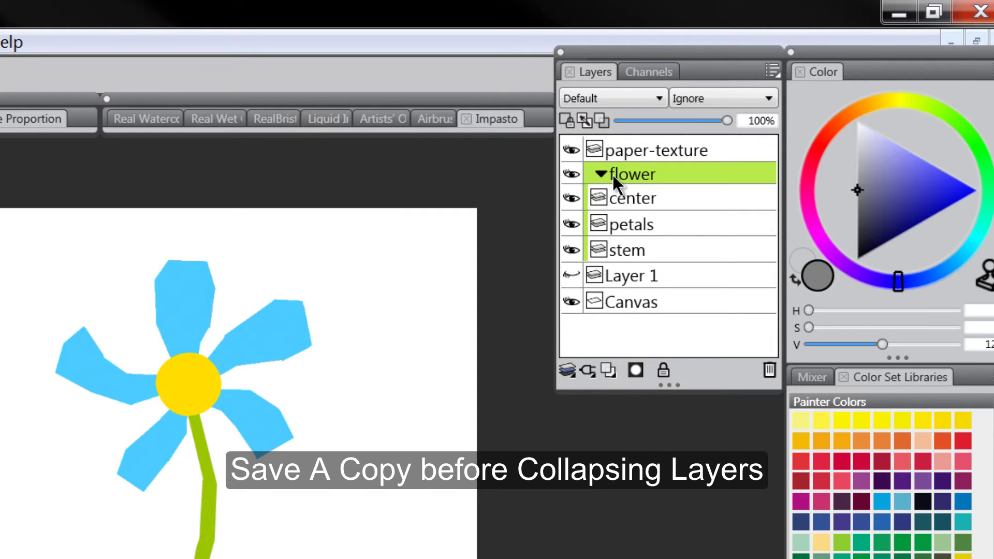
pyautogui.click(568, 370)
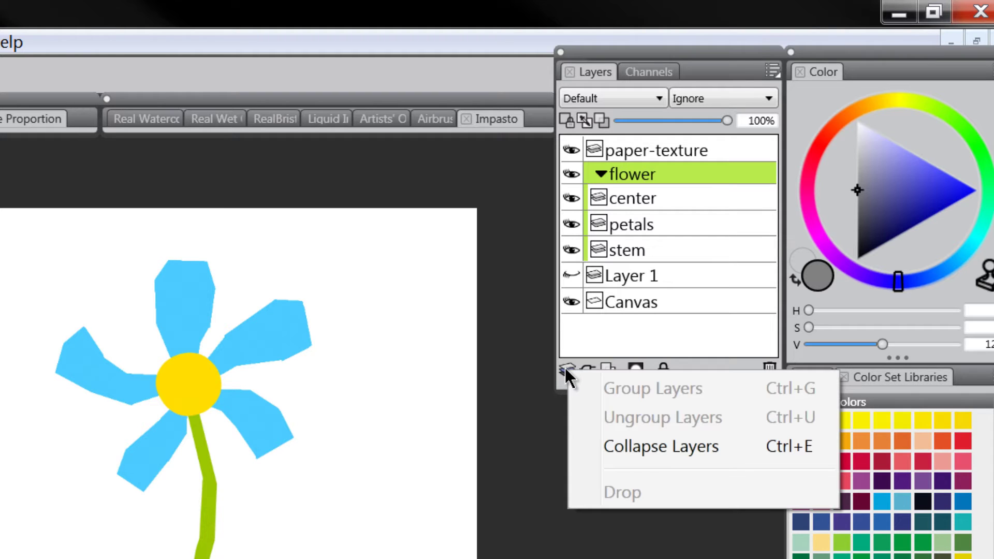
pyautogui.click(657, 448)
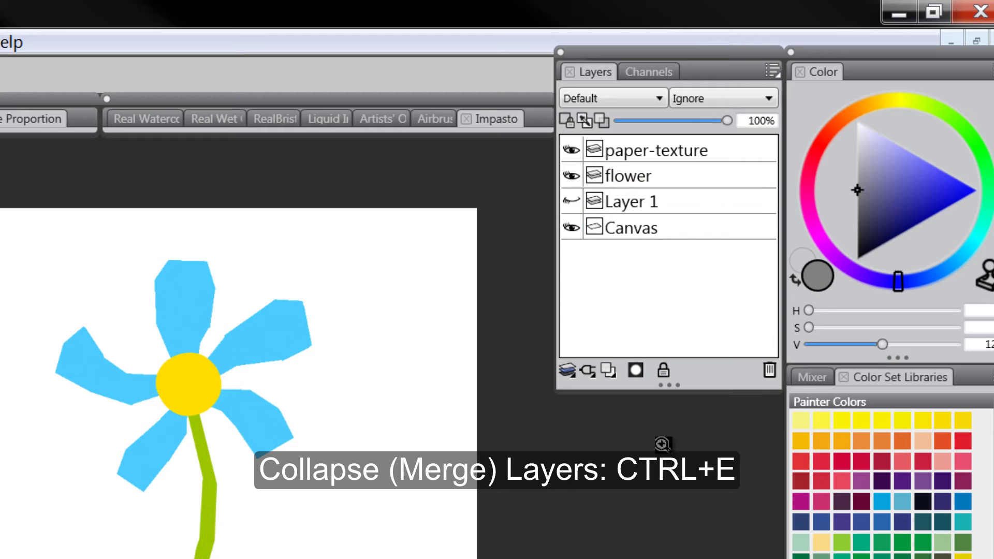
pyautogui.click(626, 176)
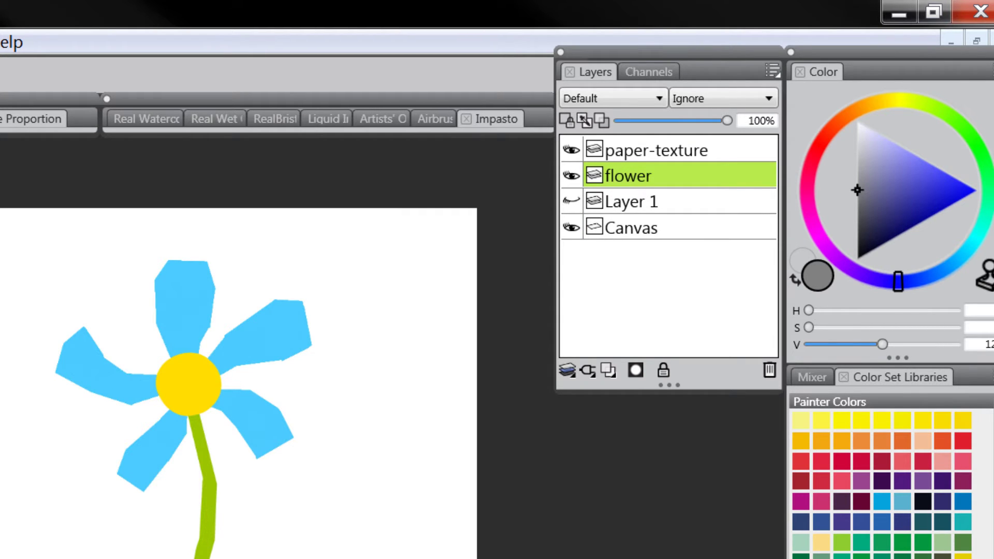
pyautogui.moveTo(190, 437)
pyautogui.mouseDown()
pyautogui.moveTo(185, 421)
pyautogui.moveTo(193, 415)
pyautogui.moveTo(196, 423)
pyautogui.mouseUp()
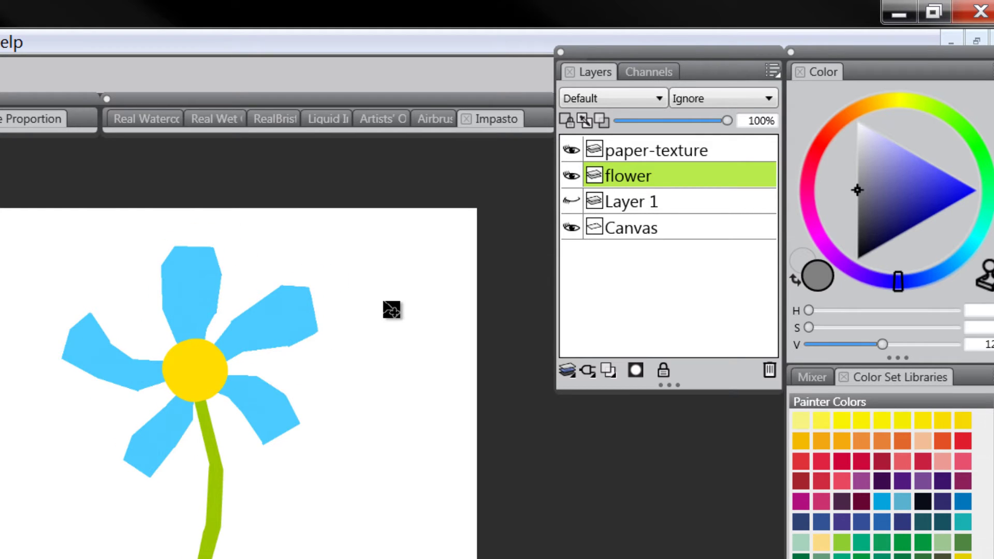
# Duplicate the flower layer and rename the lower copy as shadow.
pyautogui.rightClick(634, 174)
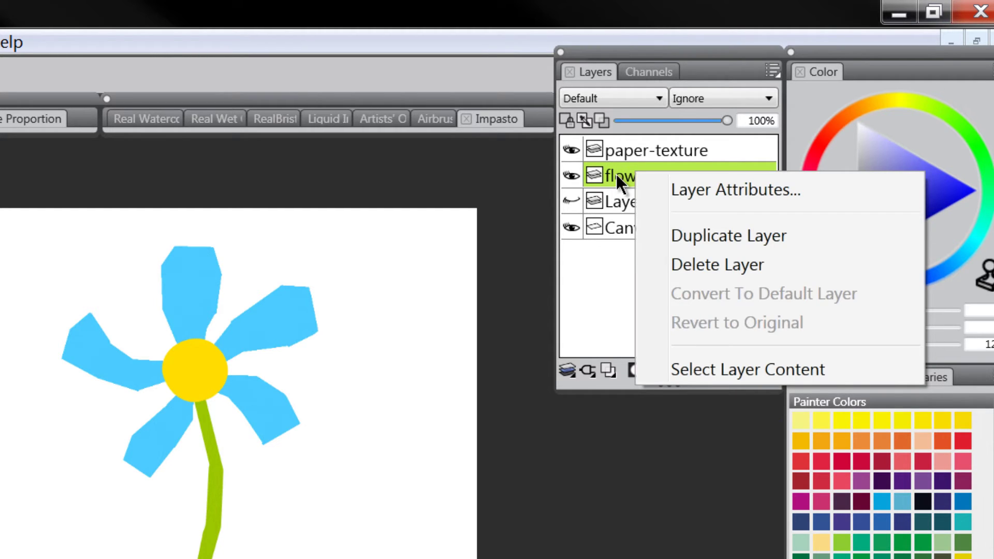
pyautogui.click(710, 235)
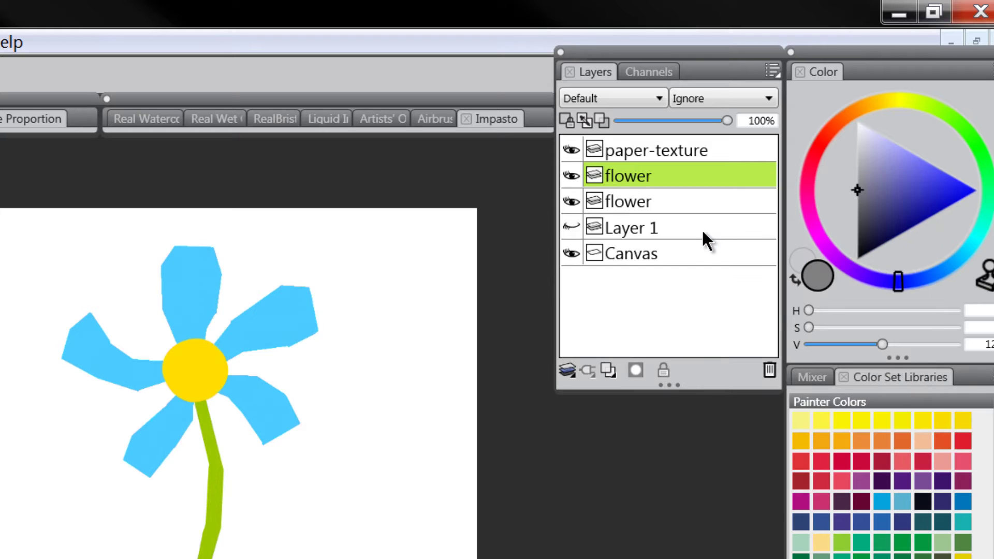
pyautogui.doubleClick(640, 201)
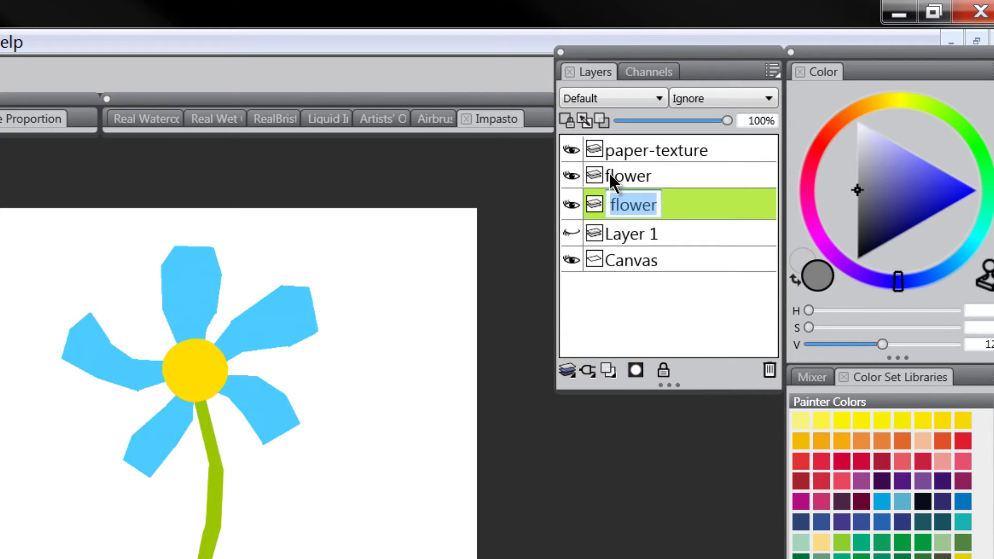
pyautogui.write('shadow')
pyautogui.press('Return')
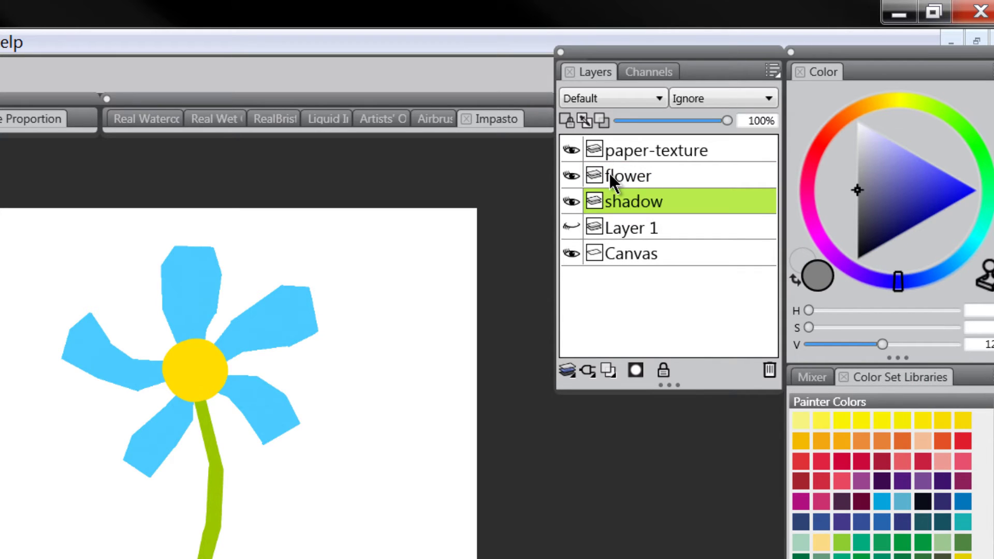
# Preserve the shadow layer's transparency and paint its shape dark gray (H 0, S 19, V 78) using the Custom Scratchboard pen with a resized brush.
pyautogui.click(568, 119)
pyautogui.click(865, 219)
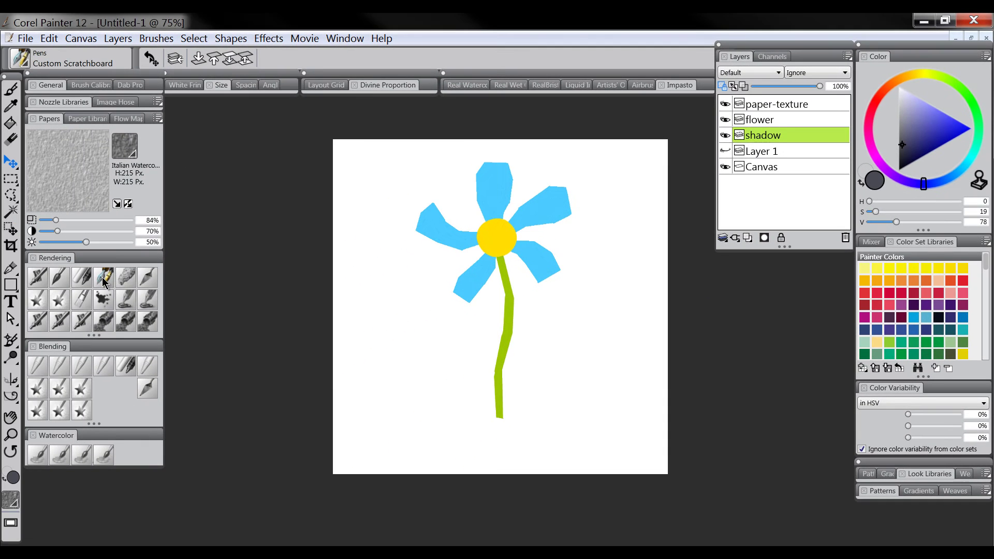
pyautogui.click(105, 278)
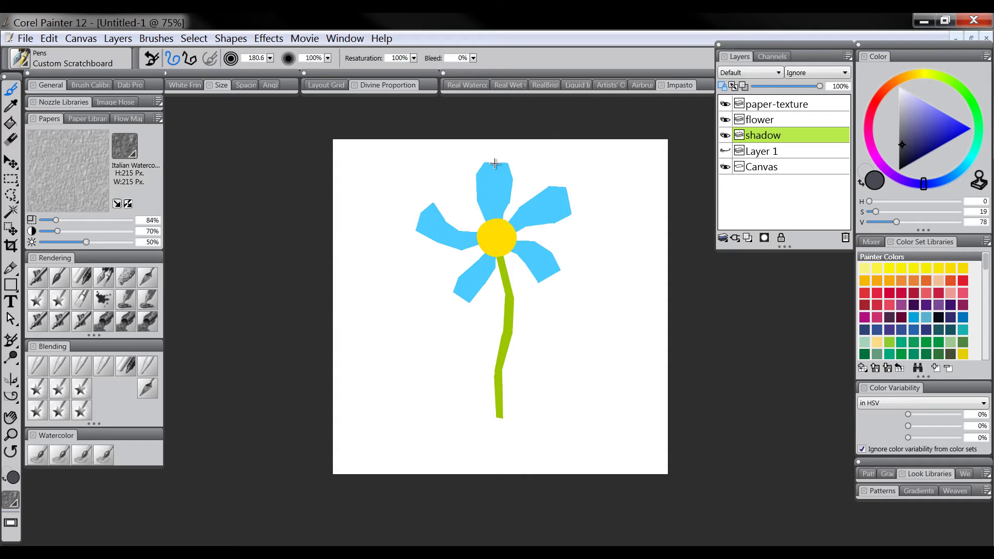
pyautogui.press('[')
pyautogui.press('[')
pyautogui.press('[')
pyautogui.press(']')
pyautogui.press(']')
pyautogui.press(']')
pyautogui.press(']')
pyautogui.press(']')
pyautogui.press(']')
pyautogui.press(']')
pyautogui.press(']')
pyautogui.press(']')
pyautogui.press(']')
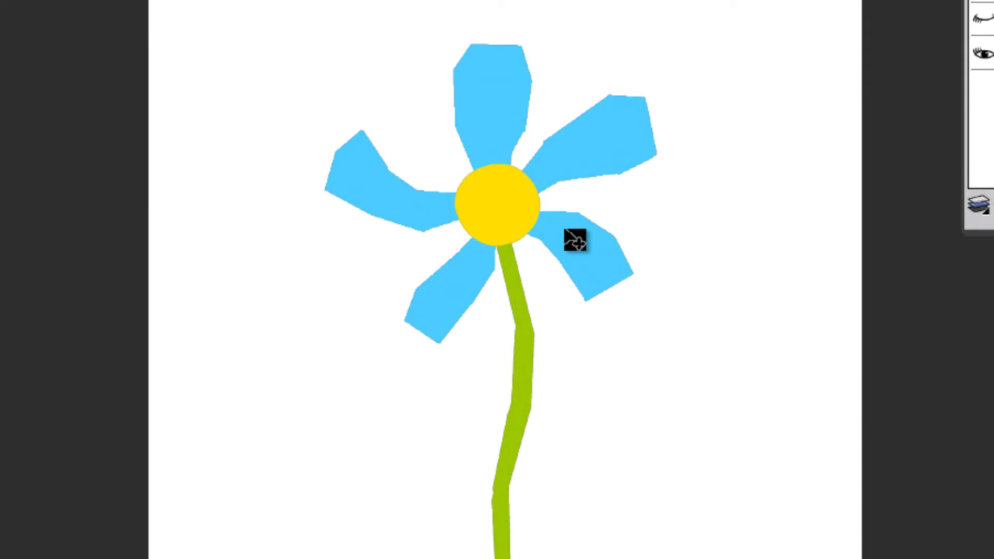
# Nudge the shadow layer slightly down and to the left so its edge shows from under the flower.
pyautogui.press('Down')
pyautogui.press('Down')
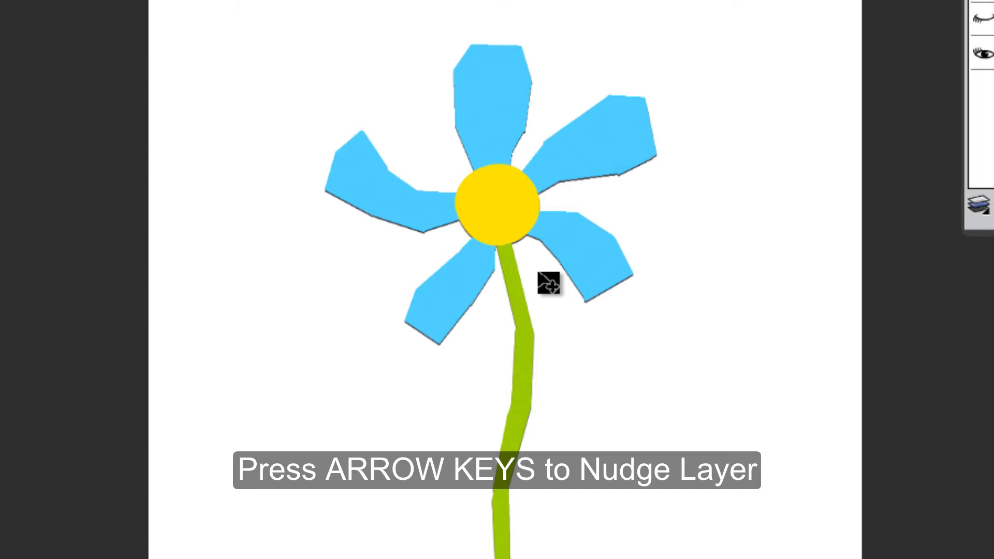
pyautogui.press('Right')
pyautogui.press('Right')
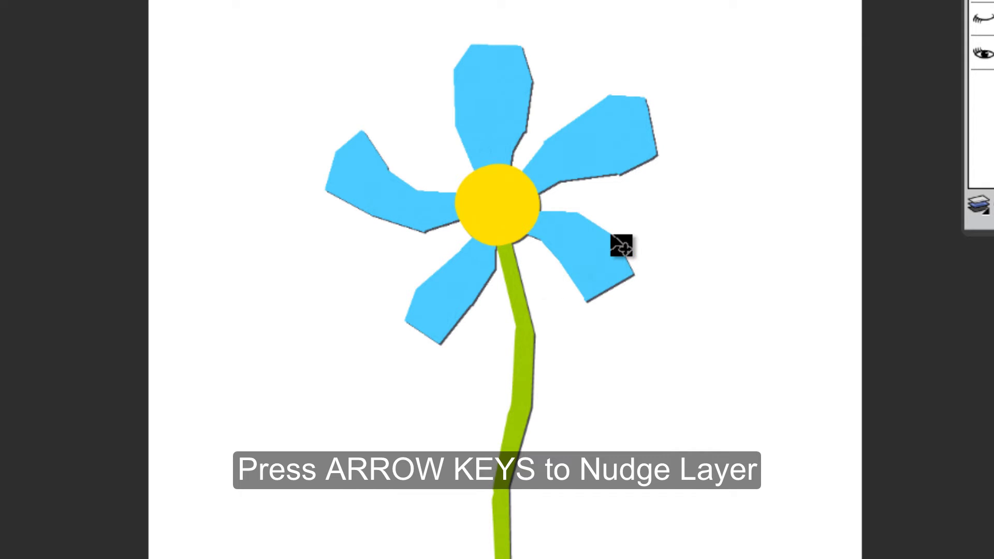
pyautogui.press('Left')
pyautogui.press('Left')
pyautogui.press('Left')
pyautogui.press('Left')
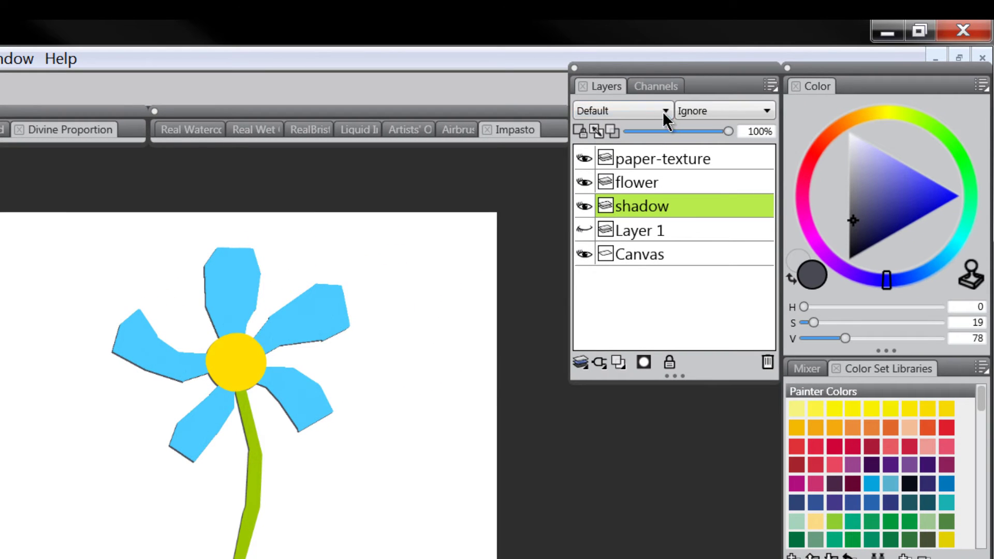
# Set the shadow layer's opacity to 11% and check the soft shadow around the petals up close.
pyautogui.moveTo(702, 131); pyautogui.dragTo(639, 130)
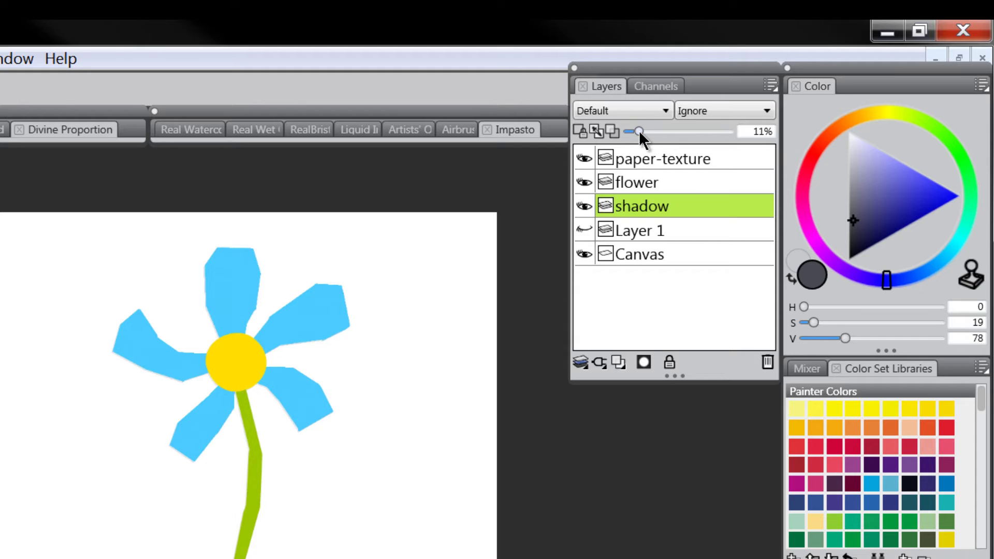
pyautogui.press('m')
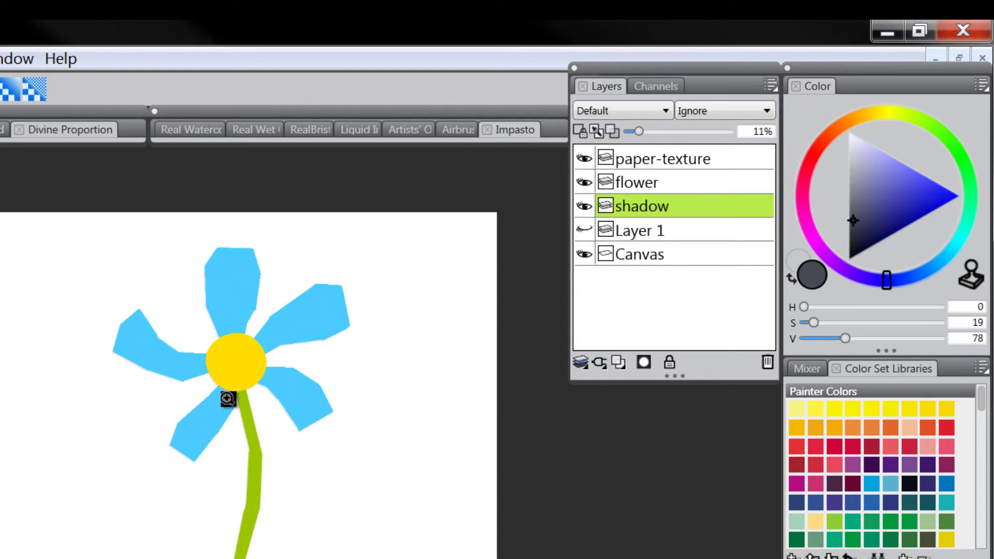
pyautogui.click(239, 401)
pyautogui.click(259, 407)
pyautogui.click(285, 409)
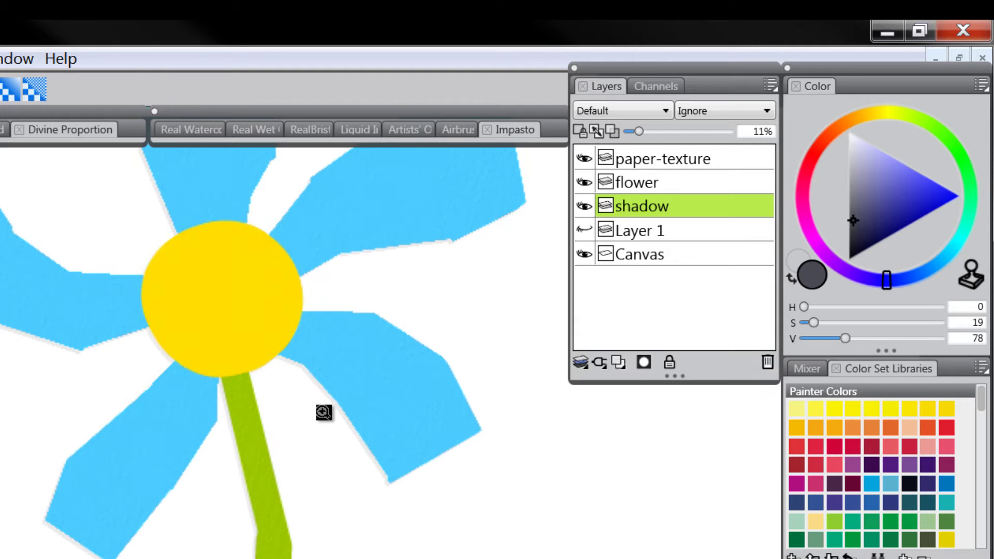
pyautogui.keyDown('alt'); pyautogui.click(307, 432); pyautogui.keyUp('alt')
pyautogui.keyDown('alt'); pyautogui.click(306, 434); pyautogui.keyUp('alt')
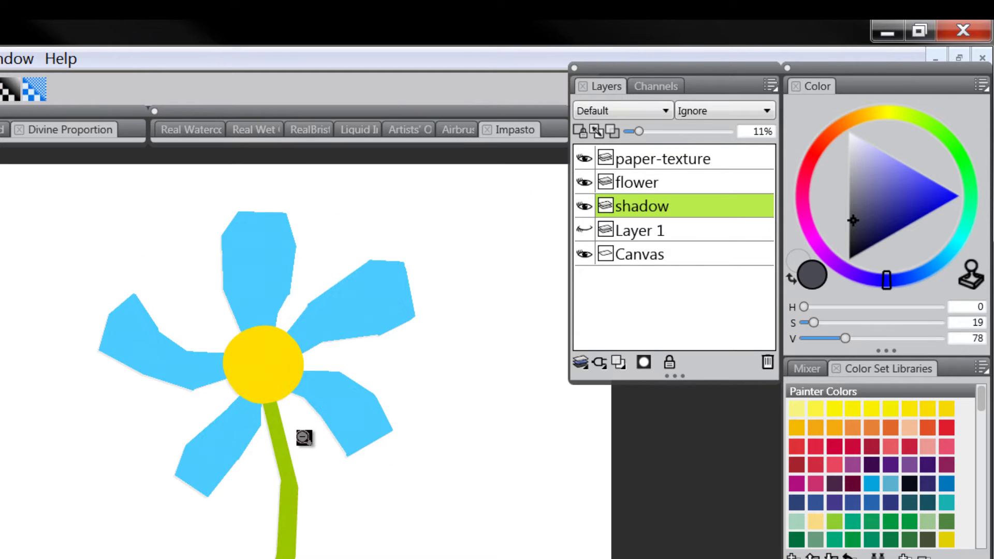
# Group the flower and shadow layers together and rename the group as flower.
pyautogui.keyDown('alt'); pyautogui.click(305, 435); pyautogui.keyUp('alt')
pyautogui.moveTo(302, 434); pyautogui.dragTo(277, 452)
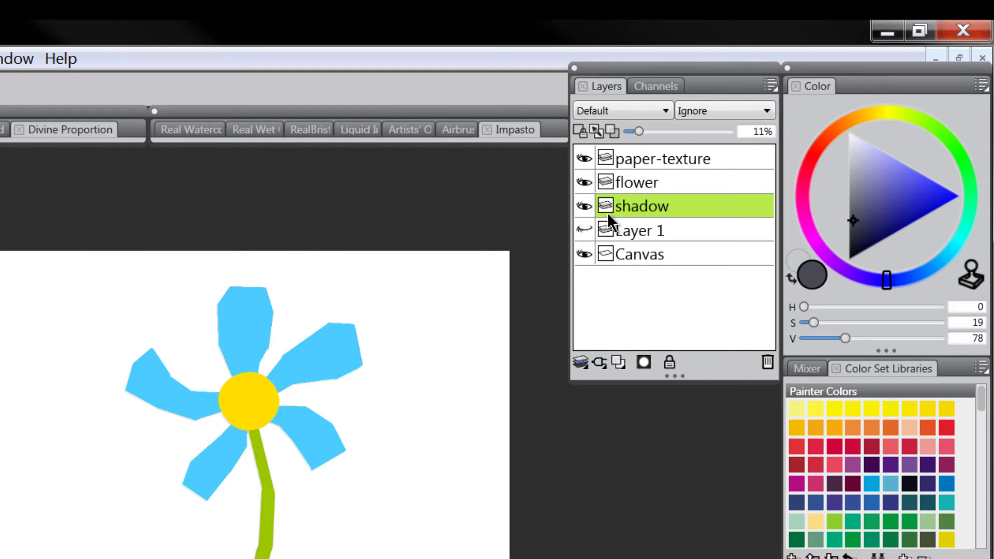
pyautogui.click(656, 185)
pyautogui.keyDown('shift'); pyautogui.click(655, 205); pyautogui.keyUp('shift')
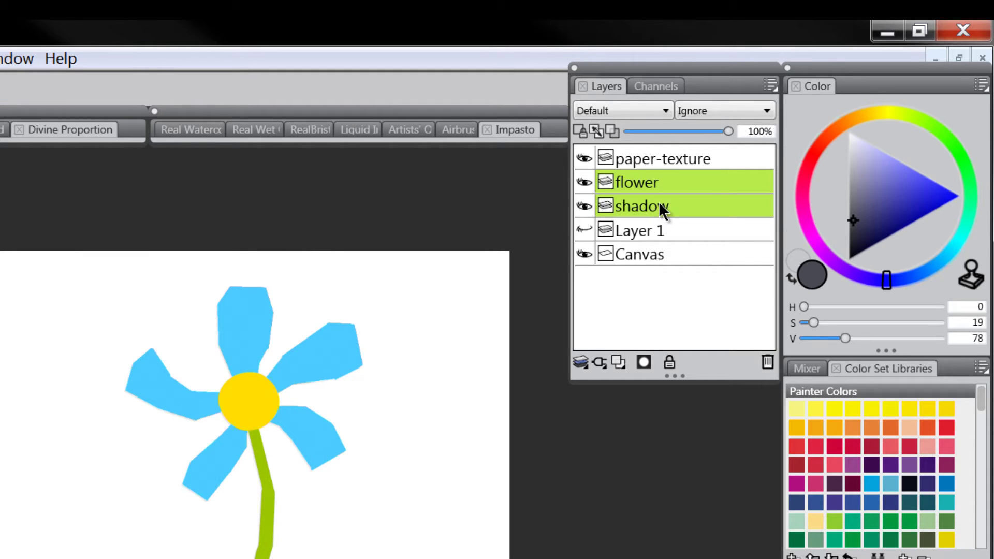
pyautogui.hotkey('ctrl', 'g')
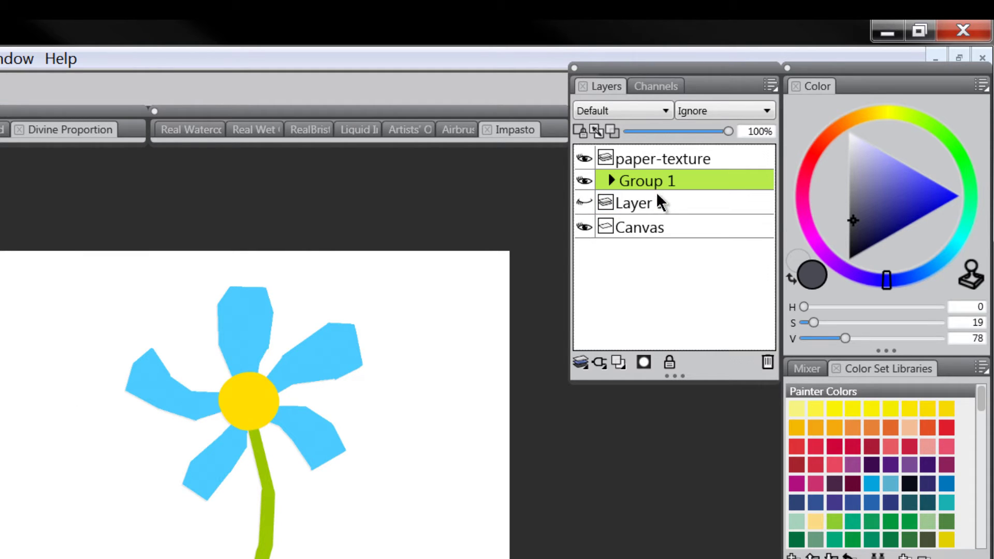
pyautogui.doubleClick(612, 176)
pyautogui.write('flower')
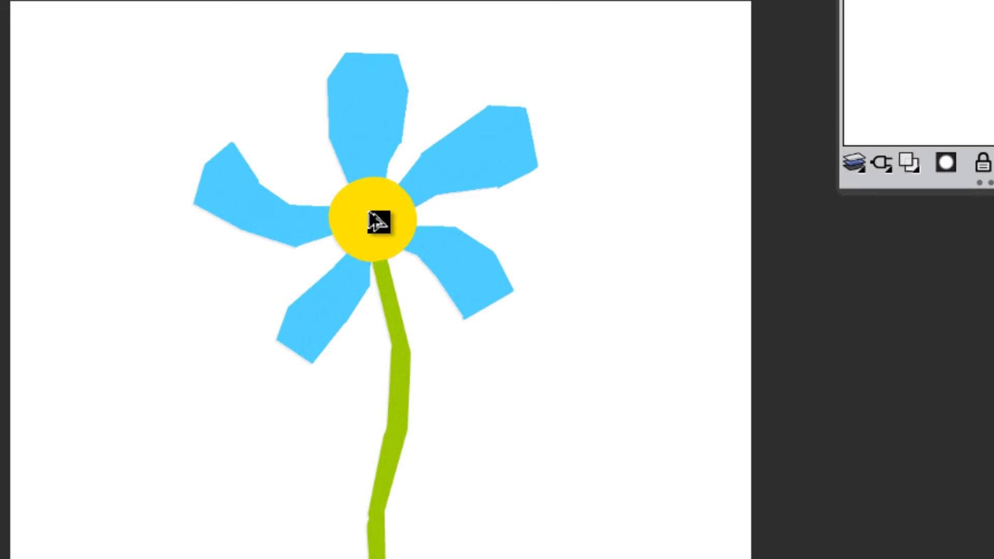
# Place multiple overlapping copies of the flower group across the canvas to build a bouquet.
pyautogui.moveTo(377, 221); pyautogui.dragTo(461, 223)
pyautogui.moveTo(366, 301); pyautogui.dragTo(320, 309)
pyautogui.moveTo(318, 314); pyautogui.dragTo(284, 418)
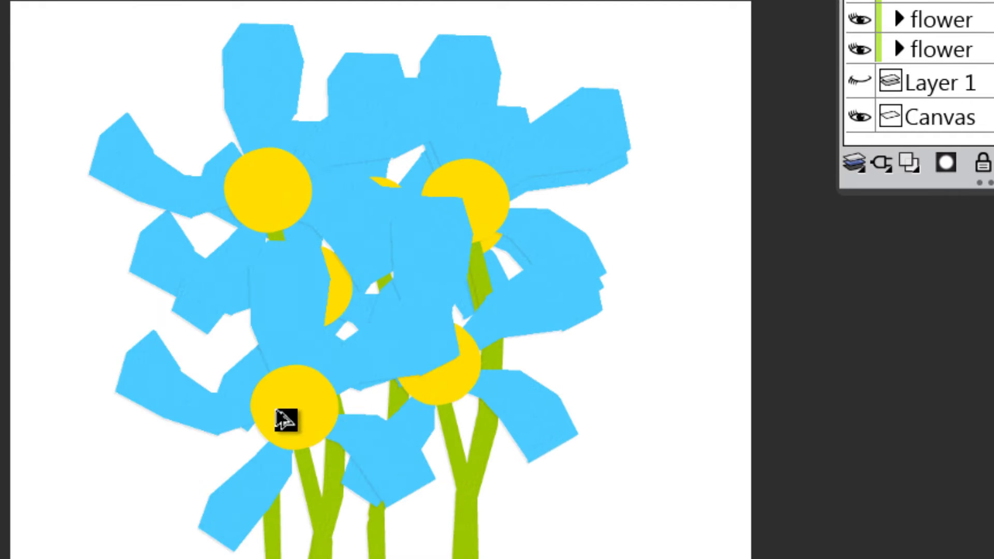
pyautogui.moveTo(224, 328); pyautogui.dragTo(254, 289)
pyautogui.moveTo(579, 184); pyautogui.dragTo(542, 104)
pyautogui.moveTo(525, 240); pyautogui.dragTo(628, 337)
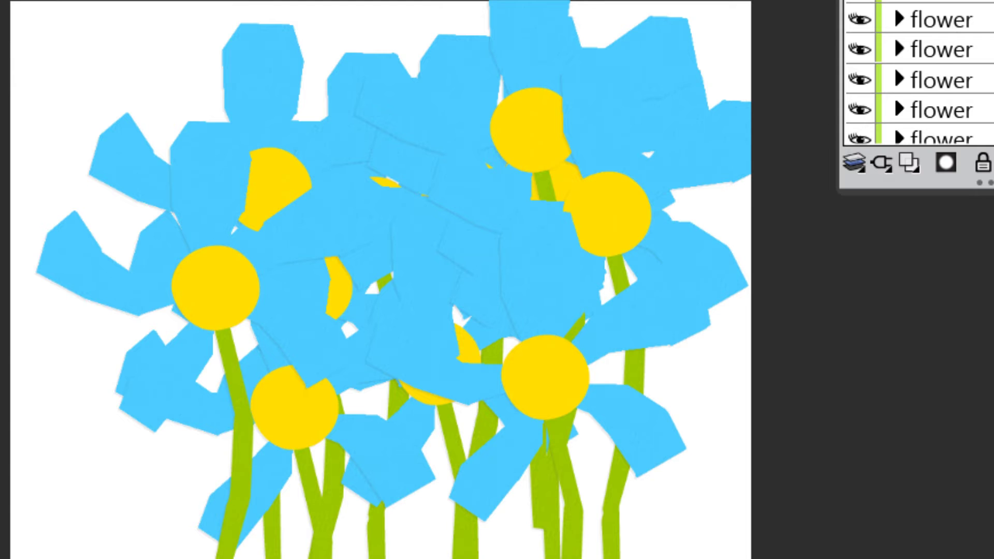
# Select all the flower groups and delete them to clear the canvas.
pyautogui.scroll(-5, 919, 74)
pyautogui.keyDown('shift'); pyautogui.click(963, 58); pyautogui.keyUp('shift')
pyautogui.click(986, 200)
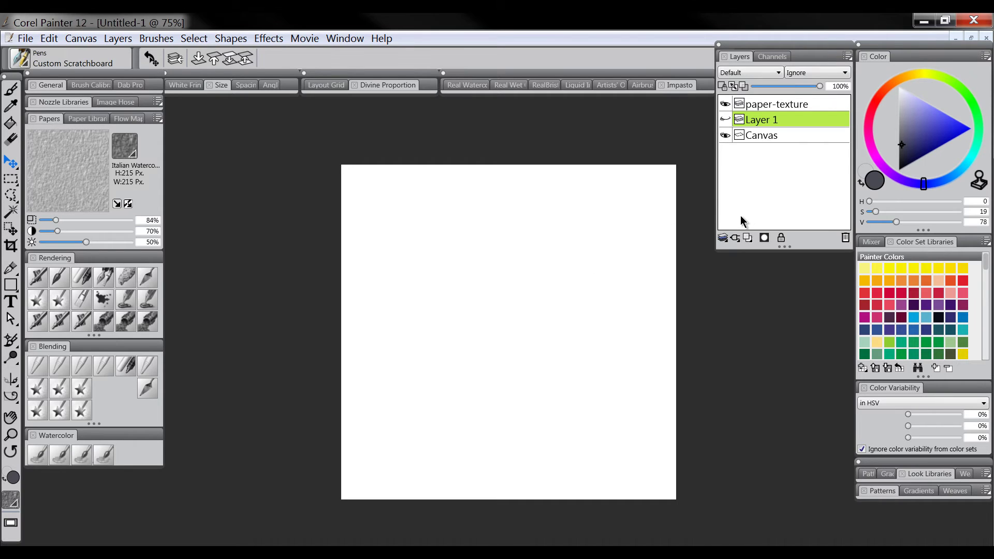
# Create a new layer beneath the paper-texture layer and name it leaf.
pyautogui.click(748, 238)
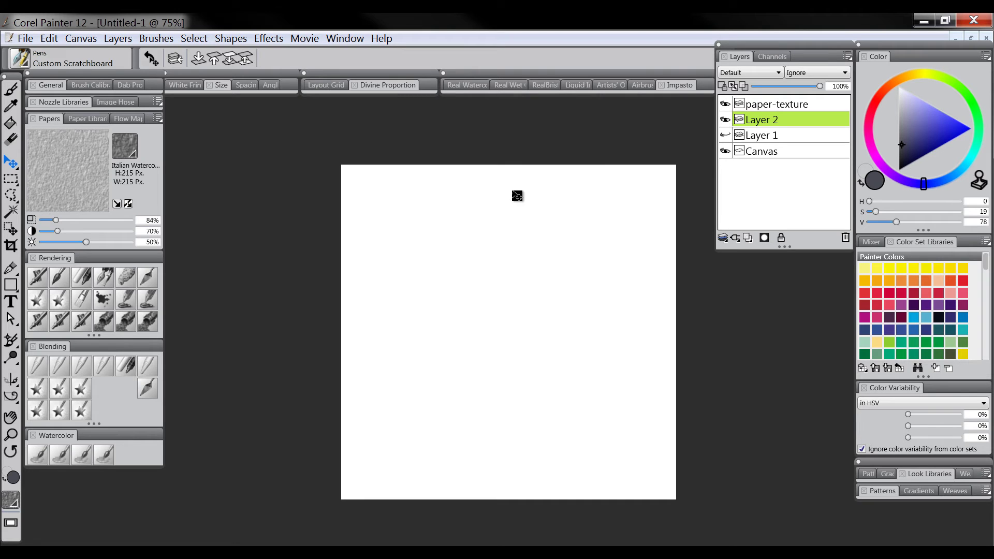
pyautogui.click(775, 104)
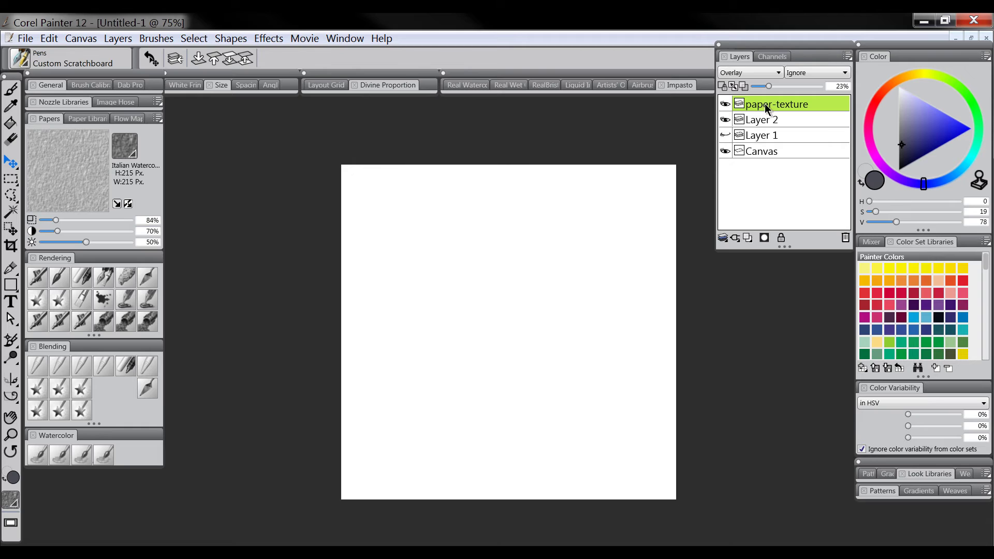
pyautogui.doubleClick(766, 119)
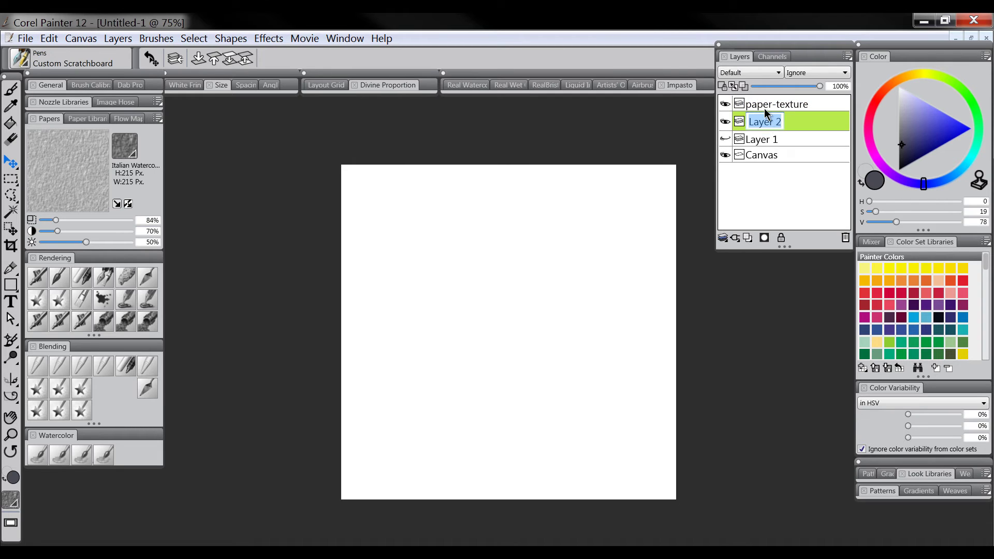
pyautogui.write('leaf')
pyautogui.press('Return')
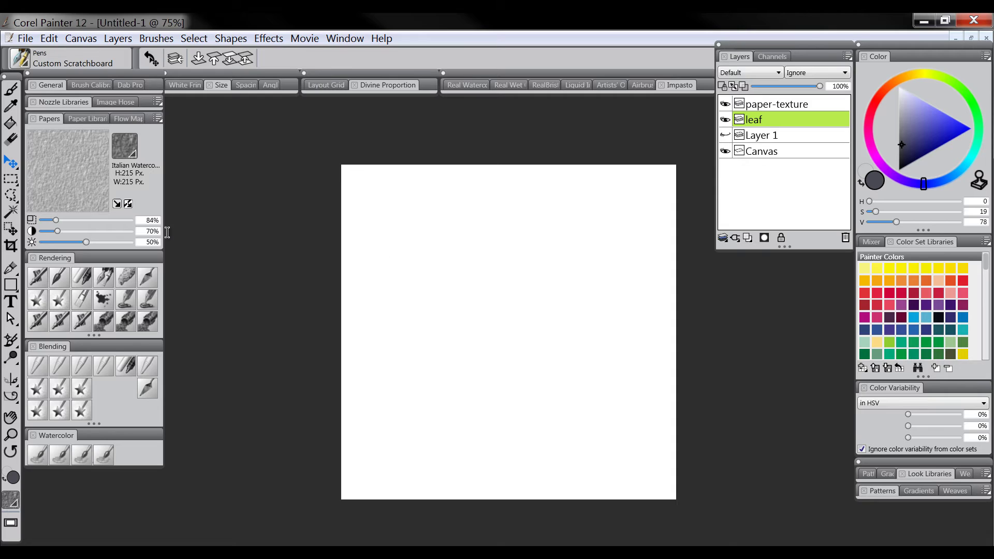
# Outline three separate lobed leaf shapes as freehand Lasso selections: a large one, a small upper-right one and a lower one.
pyautogui.click(11, 194)
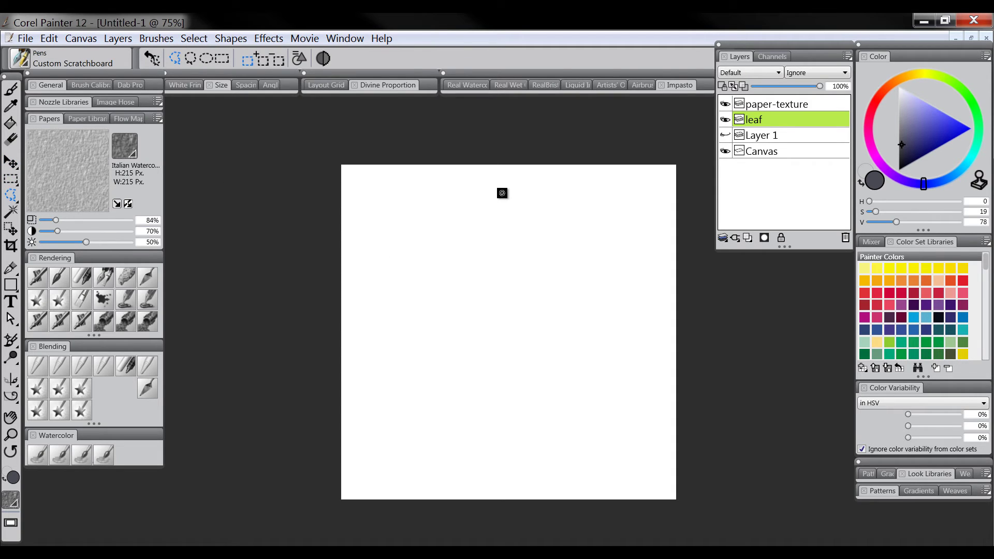
pyautogui.moveTo(460, 287)
pyautogui.mouseDown()
pyautogui.moveTo(457, 243)
pyautogui.moveTo(440, 229)
pyautogui.moveTo(429, 235)
pyautogui.moveTo(434, 291)
pyautogui.moveTo(448, 306)
pyautogui.moveTo(432, 317)
pyautogui.moveTo(412, 295)
pyautogui.moveTo(400, 309)
pyautogui.moveTo(437, 337)
pyautogui.moveTo(456, 319)
pyautogui.moveTo(461, 338)
pyautogui.moveTo(452, 348)
pyautogui.moveTo(496, 376)
pyautogui.moveTo(530, 321)
pyautogui.moveTo(522, 305)
pyautogui.moveTo(495, 313)
pyautogui.moveTo(514, 285)
pyautogui.moveTo(521, 234)
pyautogui.moveTo(507, 227)
pyautogui.moveTo(472, 287)
pyautogui.moveTo(486, 217)
pyautogui.moveTo(475, 194)
pyautogui.moveTo(462, 231)
pyautogui.mouseUp()
pyautogui.moveTo(596, 227)
pyautogui.mouseDown()
pyautogui.moveTo(577, 246)
pyautogui.moveTo(602, 267)
pyautogui.moveTo(587, 265)
pyautogui.moveTo(568, 282)
pyautogui.moveTo(589, 289)
pyautogui.mouseUp()
pyautogui.moveTo(537, 459)
pyautogui.mouseDown()
pyautogui.moveTo(469, 418)
pyautogui.moveTo(481, 411)
pyautogui.moveTo(523, 438)
pyautogui.moveTo(530, 431)
pyautogui.moveTo(514, 404)
pyautogui.moveTo(542, 397)
pyautogui.moveTo(543, 427)
pyautogui.moveTo(555, 405)
pyautogui.moveTo(550, 375)
pyautogui.moveTo(574, 363)
pyautogui.moveTo(591, 388)
pyautogui.moveTo(559, 442)
pyautogui.moveTo(582, 426)
pyautogui.moveTo(608, 439)
pyautogui.moveTo(559, 458)
pyautogui.moveTo(589, 462)
pyautogui.moveTo(596, 482)
pyautogui.moveTo(532, 473)
pyautogui.mouseUp()
pyautogui.moveTo(499, 321); pyautogui.dragTo(492, 305)
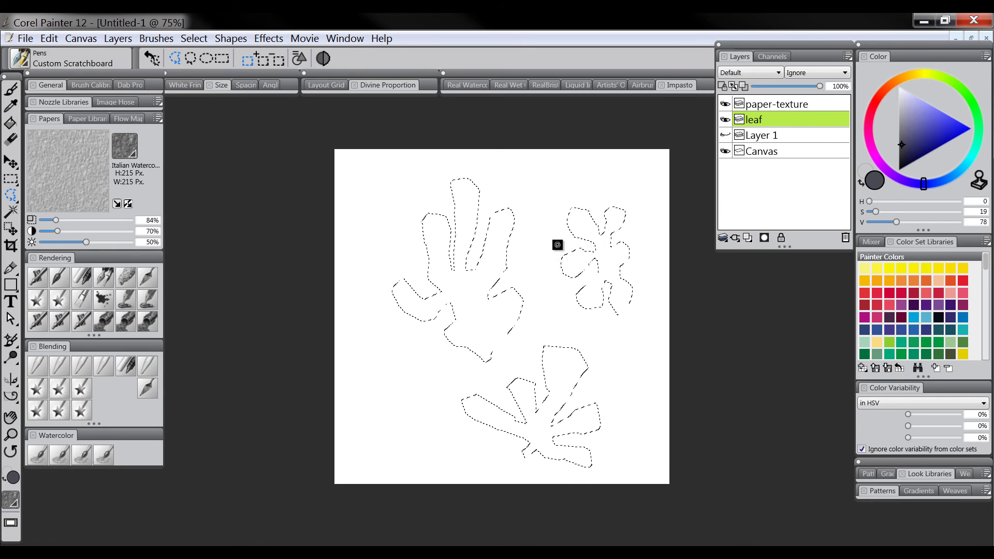
# Paint the large left leaf selection dark blue (H 251, S 191, V 74) with the Custom Scratchboard pen at brush size 70.1.
pyautogui.click(102, 277)
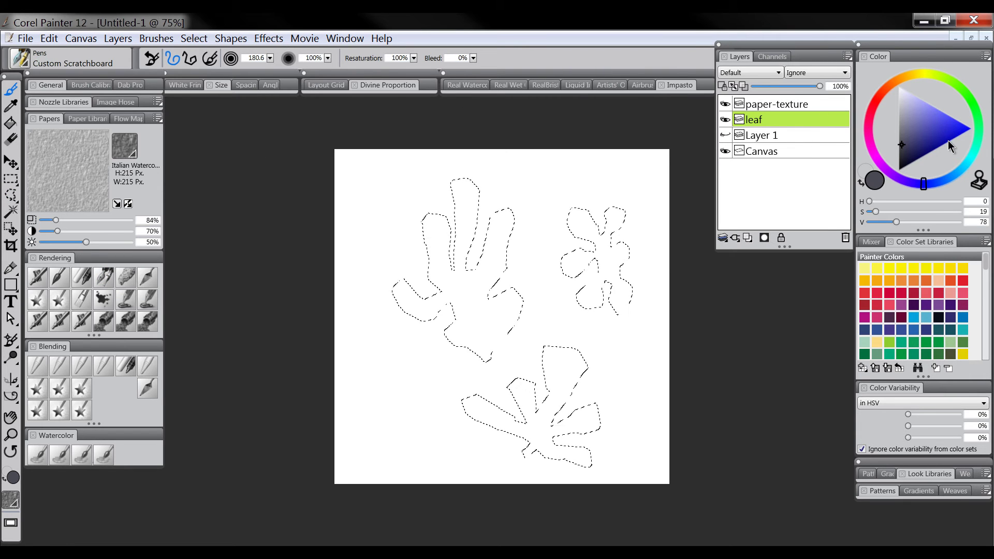
pyautogui.moveTo(949, 141); pyautogui.dragTo(931, 149)
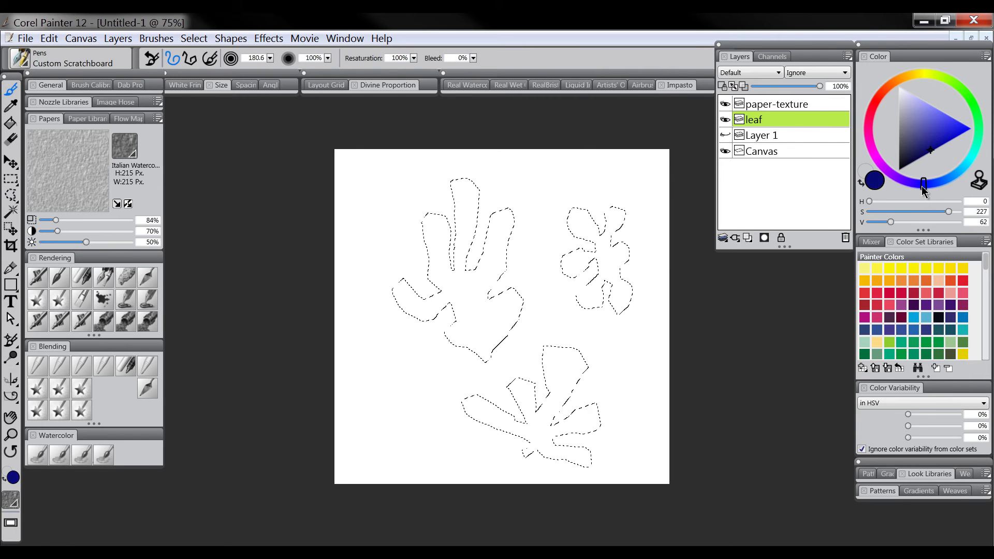
pyautogui.moveTo(922, 185); pyautogui.dragTo(933, 148)
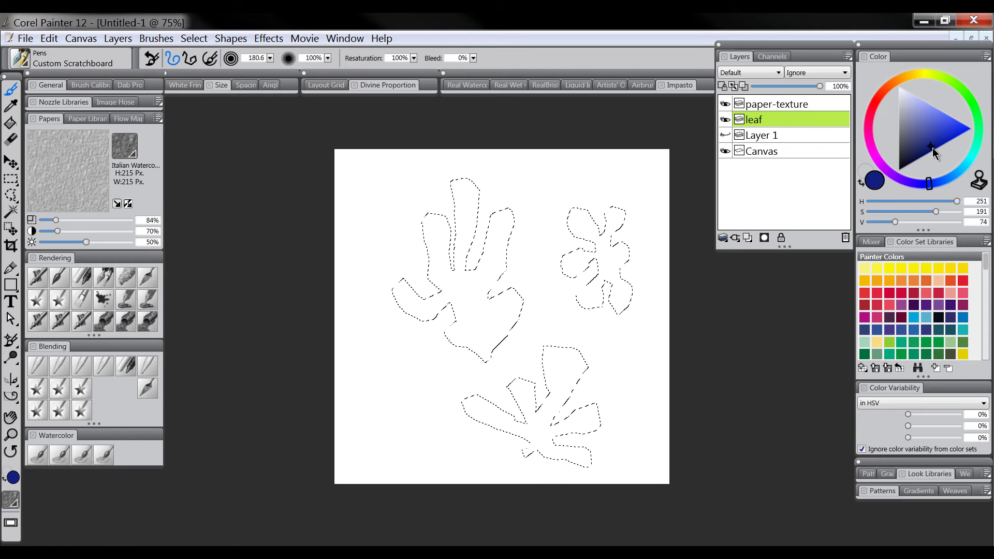
pyautogui.press('[')
pyautogui.press('[')
pyautogui.press('[')
pyautogui.press('[')
pyautogui.press('[')
pyautogui.press('[')
pyautogui.press('[')
pyautogui.press('[')
pyautogui.press('[')
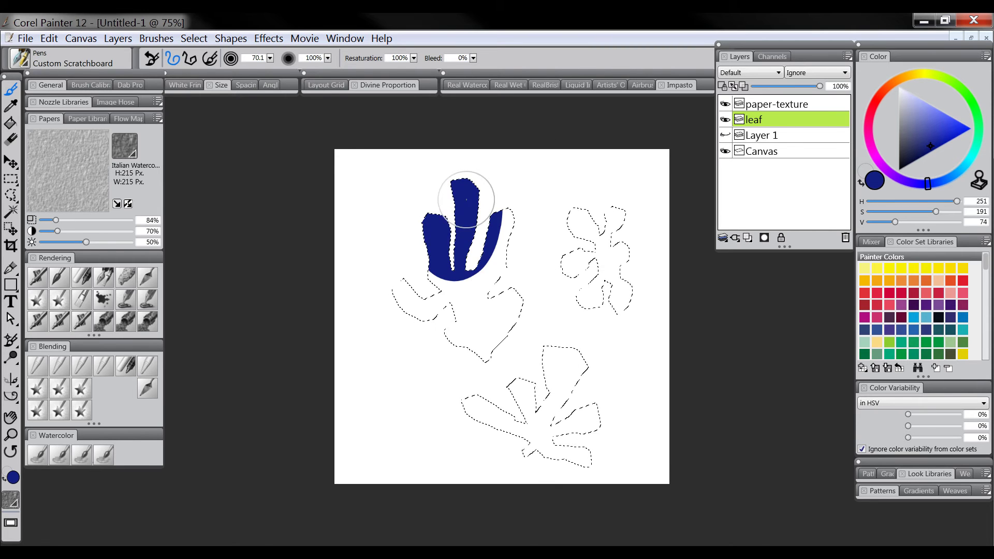
pyautogui.moveTo(419, 312)
pyautogui.mouseDown()
pyautogui.moveTo(473, 284)
pyautogui.moveTo(438, 274)
pyautogui.moveTo(417, 224)
pyautogui.moveTo(487, 212)
pyautogui.moveTo(477, 329)
pyautogui.mouseUp()
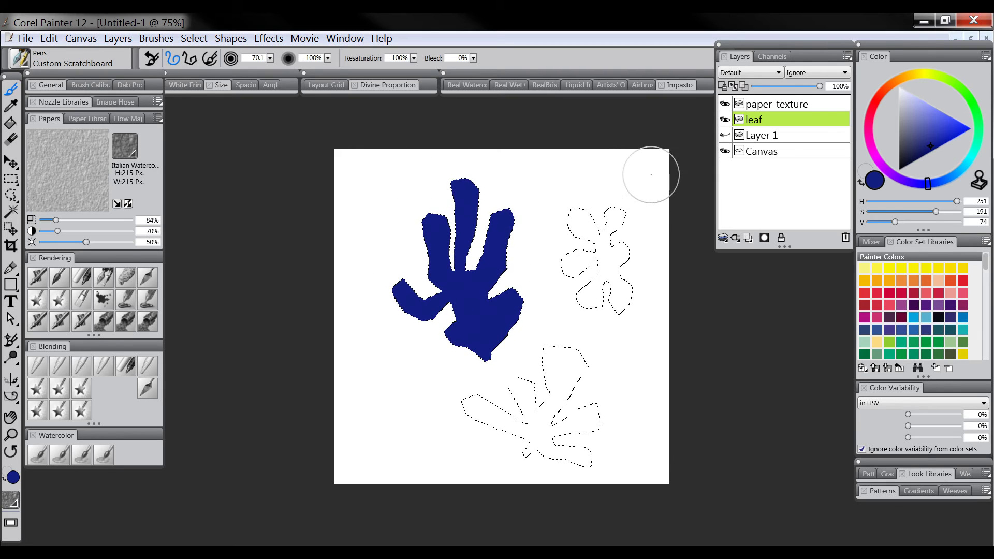
# Try a golden-yellow hue (H 119) opposite the blue on the color wheel and return to blue (H 251).
pyautogui.click(915, 75)
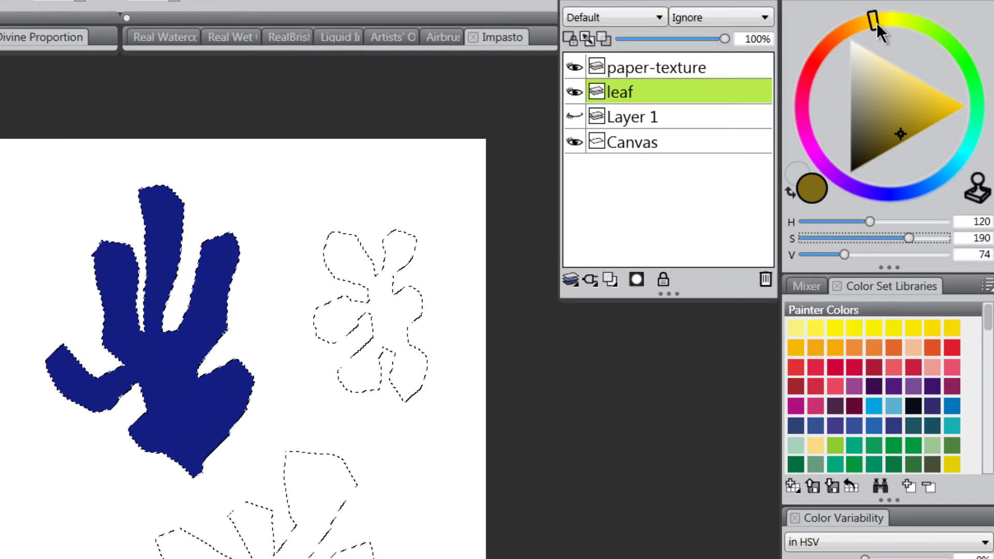
pyautogui.moveTo(877, 24); pyautogui.dragTo(876, 24)
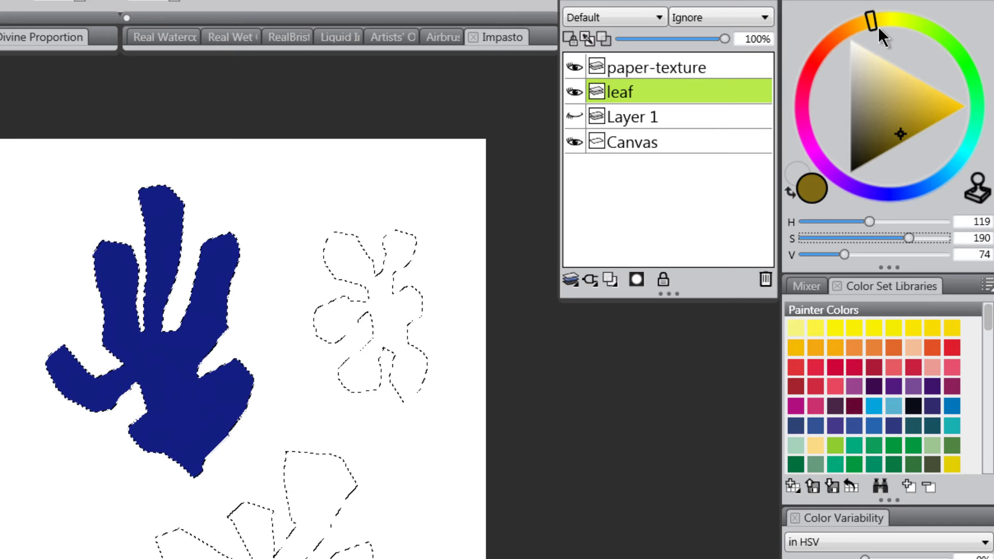
pyautogui.click(902, 195)
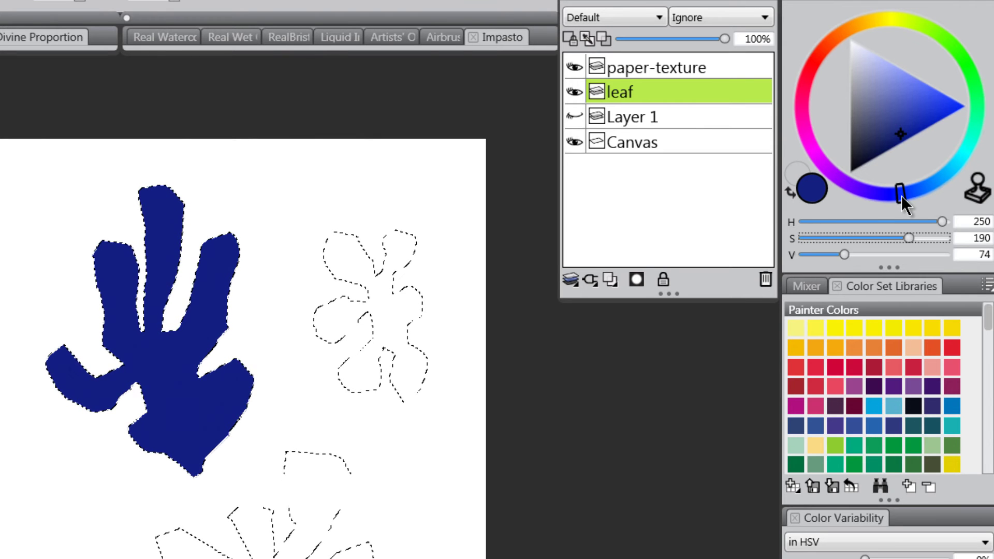
pyautogui.moveTo(901, 197); pyautogui.dragTo(899, 198)
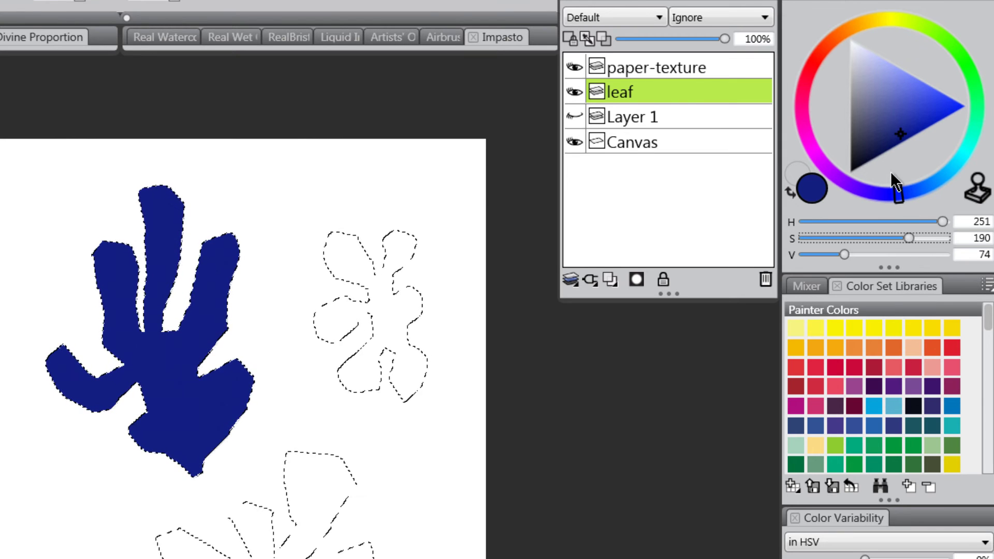
# Paint the small upper-right leaf selection golden yellow, adjusting the shade to H 120, S 255, V 109.
pyautogui.click(881, 20)
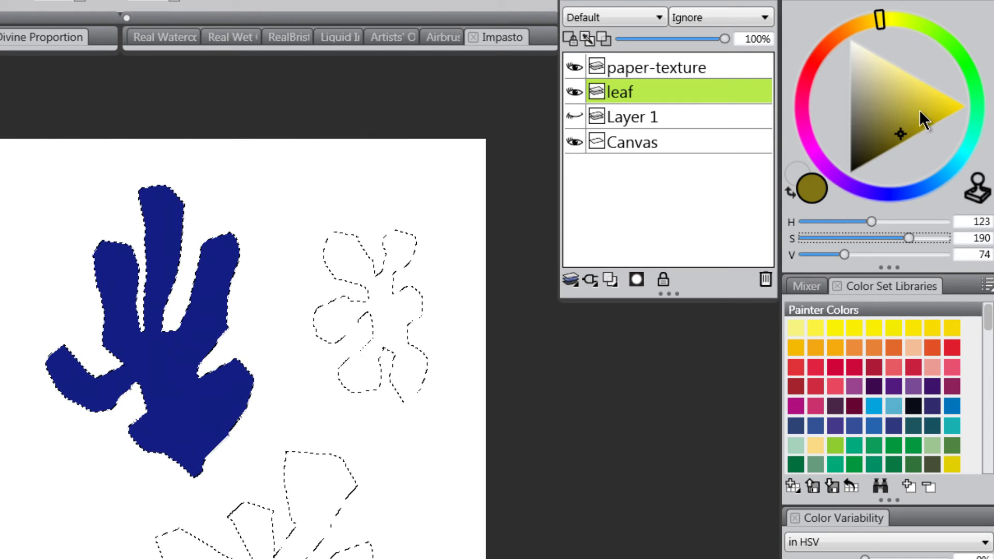
pyautogui.moveTo(920, 110)
pyautogui.mouseDown()
pyautogui.moveTo(932, 104)
pyautogui.moveTo(939, 130)
pyautogui.moveTo(932, 106)
pyautogui.moveTo(937, 125)
pyautogui.moveTo(938, 114)
pyautogui.mouseUp()
pyautogui.moveTo(352, 253); pyautogui.dragTo(361, 325)
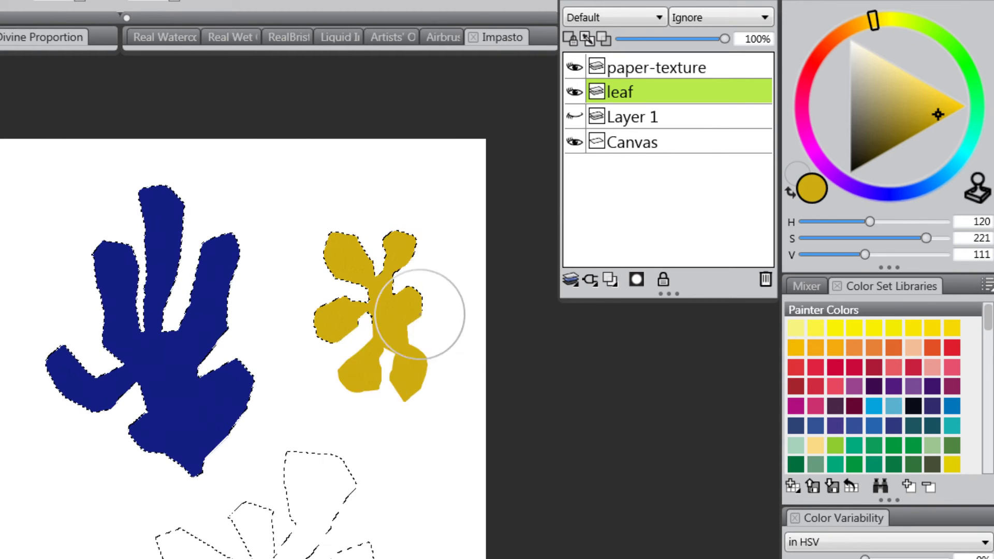
pyautogui.click(952, 108)
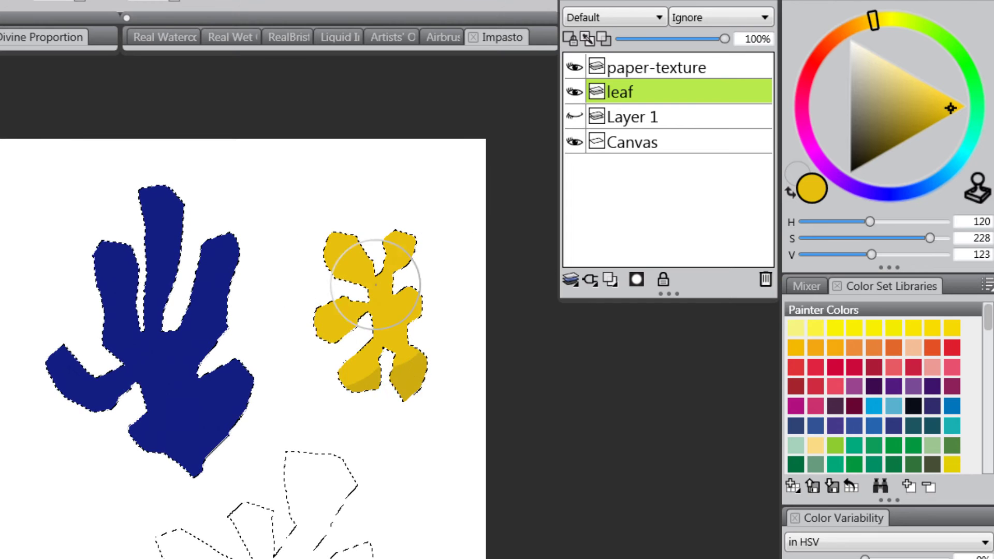
pyautogui.moveTo(950, 110)
pyautogui.mouseDown()
pyautogui.moveTo(946, 126)
pyautogui.moveTo(939, 118)
pyautogui.mouseUp()
pyautogui.moveTo(352, 243); pyautogui.dragTo(315, 321)
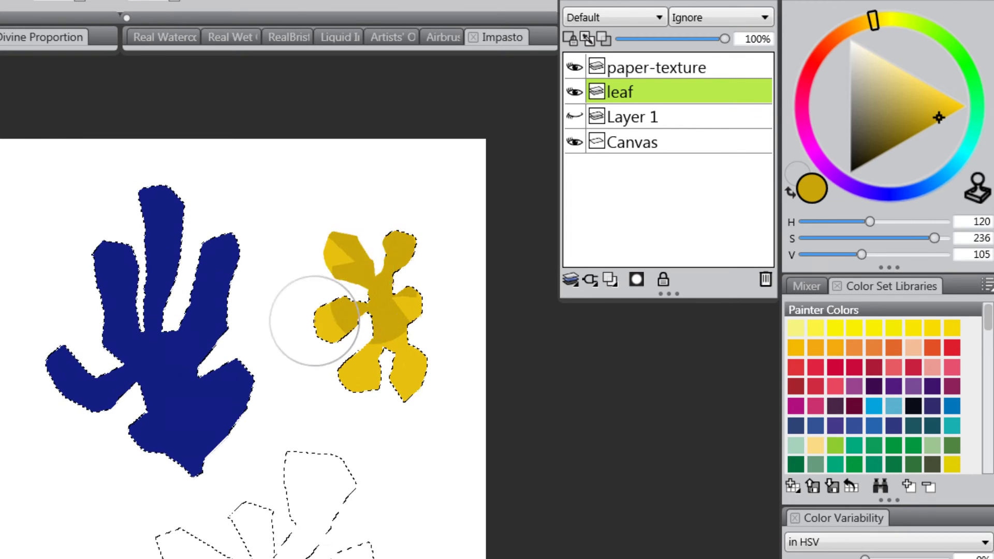
pyautogui.moveTo(941, 111); pyautogui.dragTo(954, 125)
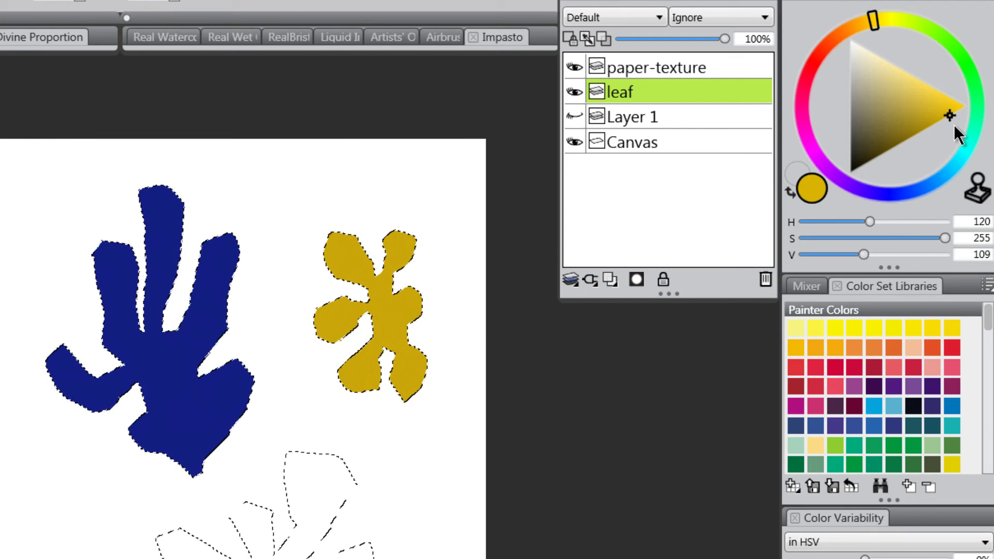
pyautogui.hotkey('ctrl', 'z')
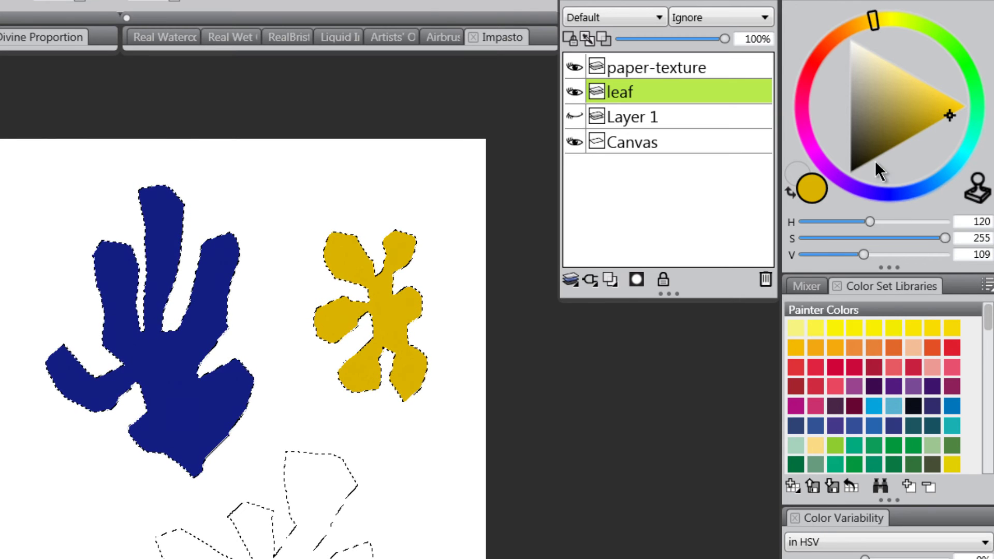
# Paint the lower leaf selection dark green (H 181, S 149, V 64) and deselect all three shapes.
pyautogui.click(801, 124)
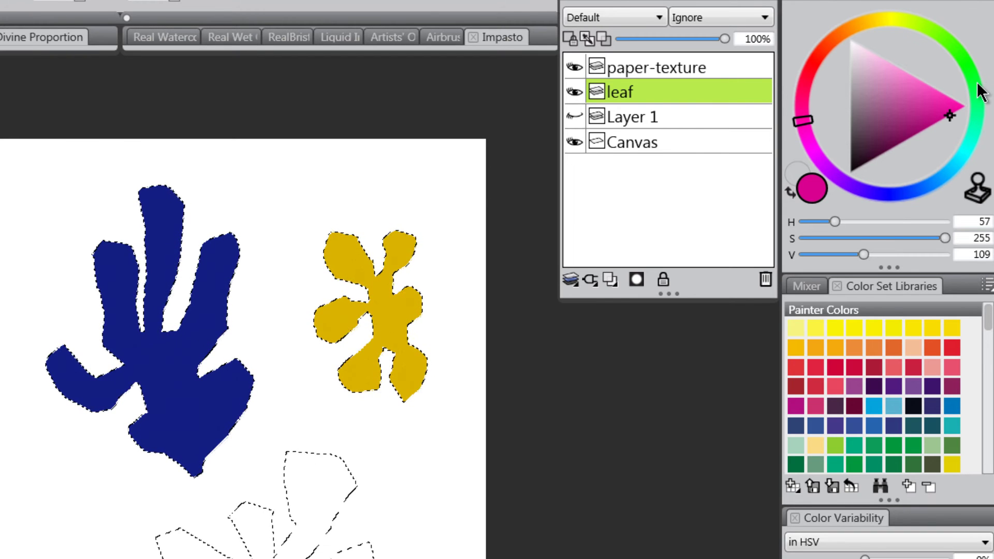
pyautogui.moveTo(980, 93); pyautogui.dragTo(981, 98)
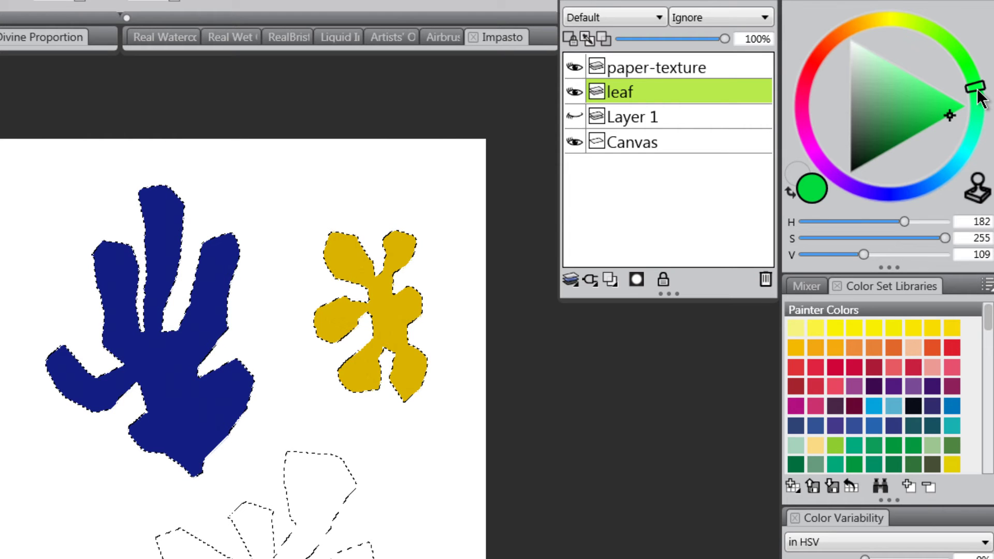
pyautogui.moveTo(881, 136); pyautogui.dragTo(891, 142)
pyautogui.click(886, 142)
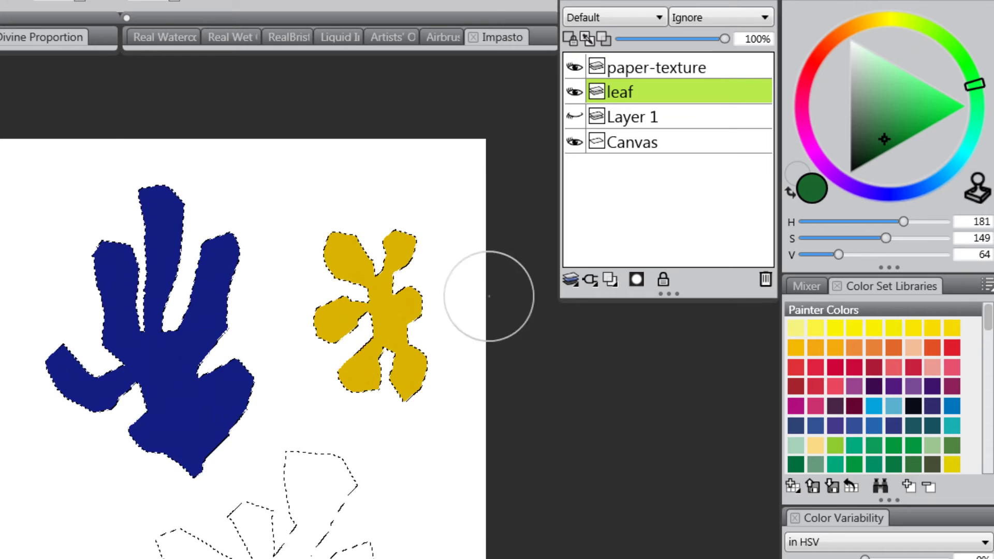
pyautogui.moveTo(326, 463)
pyautogui.mouseDown()
pyautogui.moveTo(288, 477)
pyautogui.moveTo(244, 523)
pyautogui.moveTo(187, 552)
pyautogui.mouseUp()
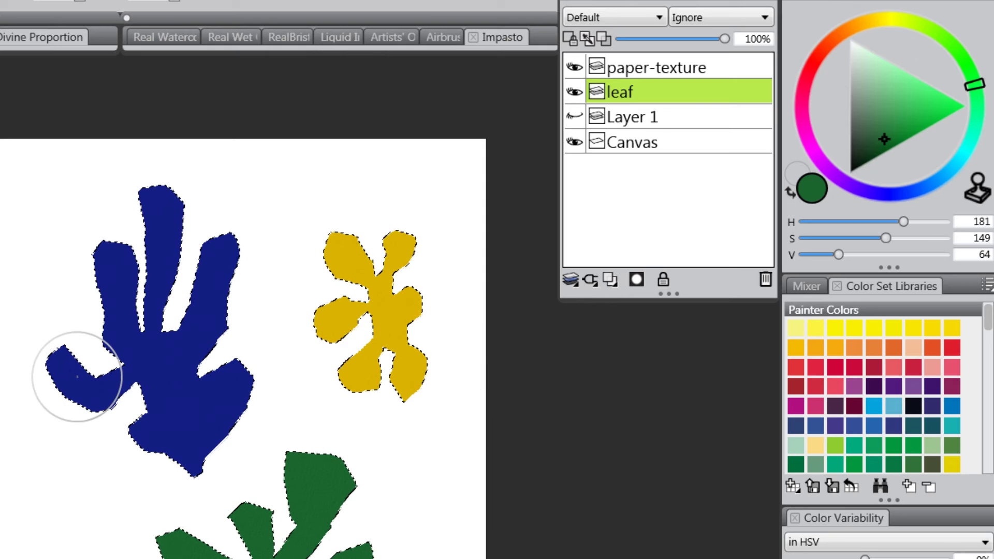
pyautogui.hotkey('ctrl', 'd')
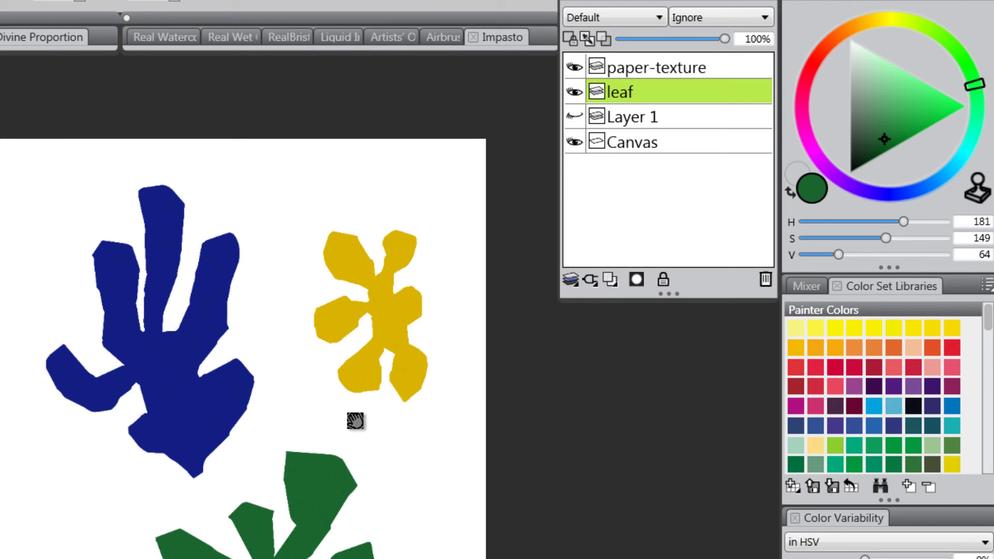
# Smooth the jagged edges of the blue leaf's right side and lobes using the F-X Pinch brush at size 15.6.
pyautogui.moveTo(355, 418); pyautogui.dragTo(344, 404)
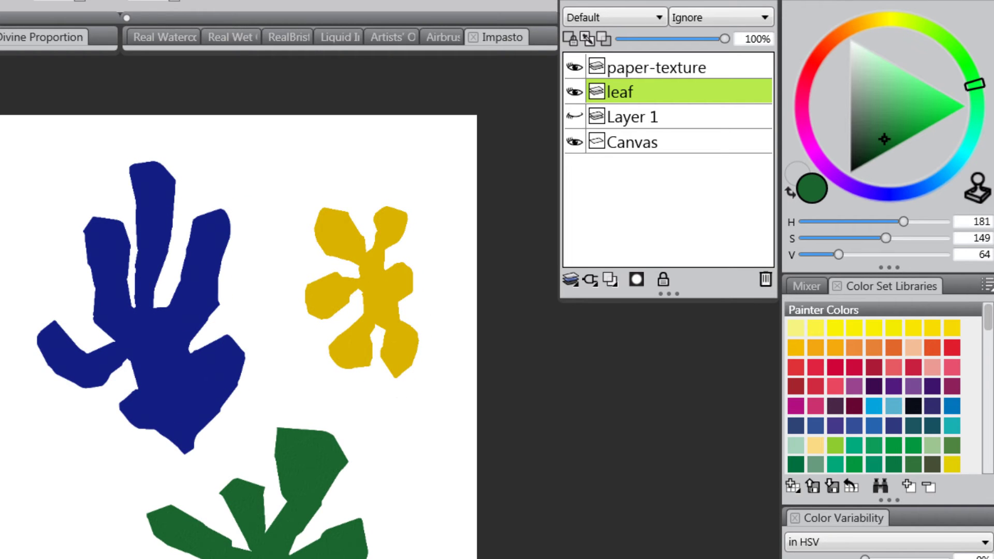
pyautogui.click(182, 311)
pyautogui.click(223, 308)
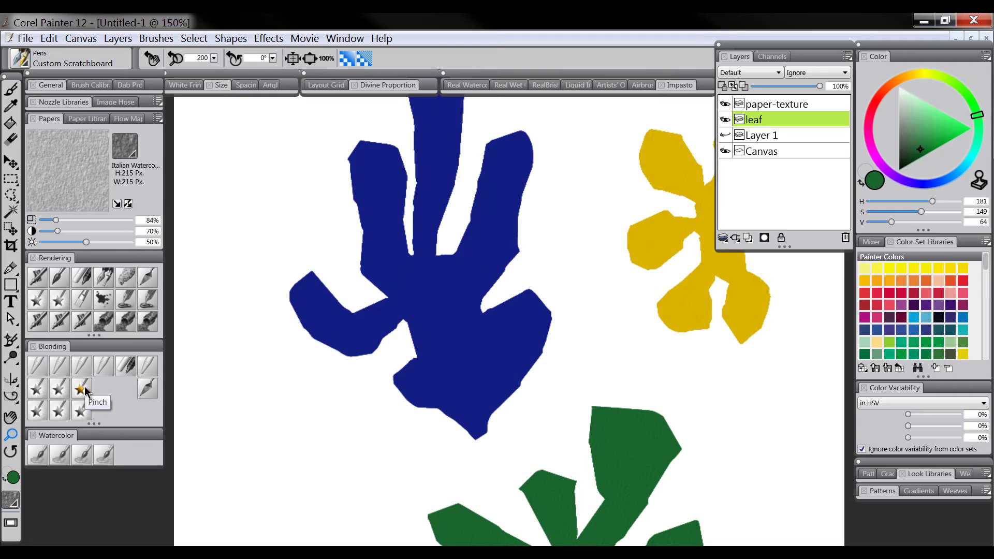
pyautogui.click(80, 388)
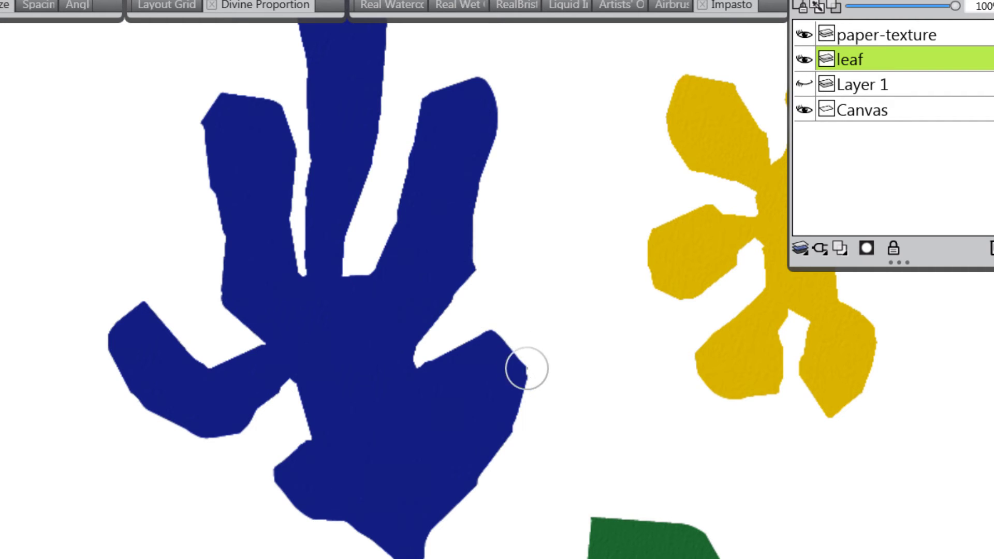
pyautogui.moveTo(529, 384)
pyautogui.mouseDown()
pyautogui.moveTo(525, 407)
pyautogui.moveTo(515, 346)
pyautogui.moveTo(516, 442)
pyautogui.moveTo(517, 349)
pyautogui.moveTo(509, 435)
pyautogui.moveTo(521, 393)
pyautogui.moveTo(488, 472)
pyautogui.moveTo(520, 405)
pyautogui.moveTo(468, 494)
pyautogui.mouseUp()
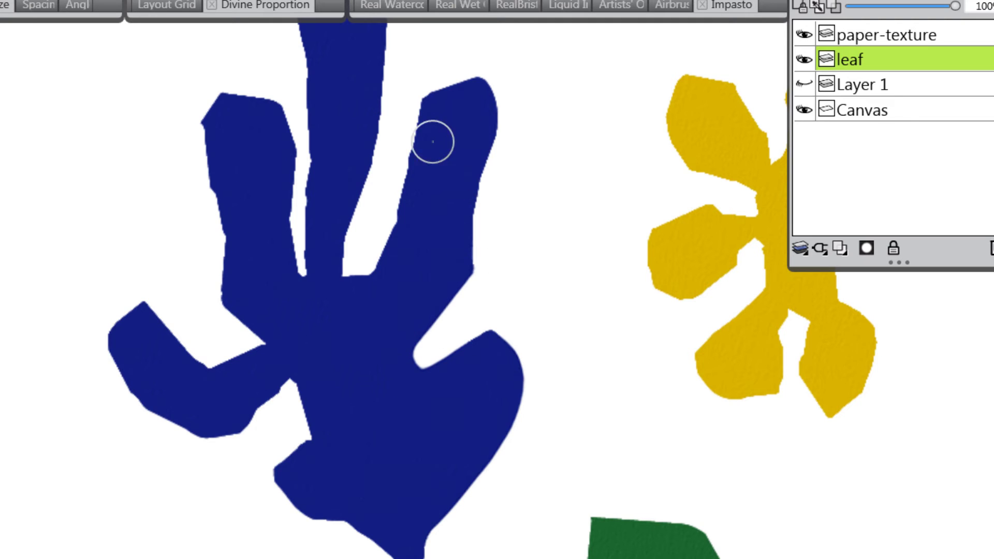
pyautogui.moveTo(433, 140); pyautogui.dragTo(457, 219)
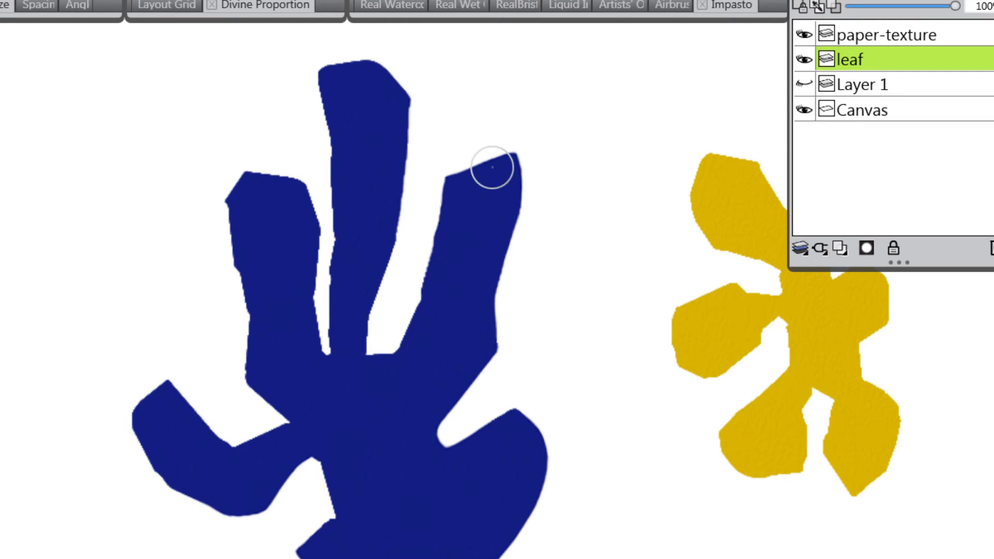
pyautogui.moveTo(475, 181); pyautogui.dragTo(473, 216)
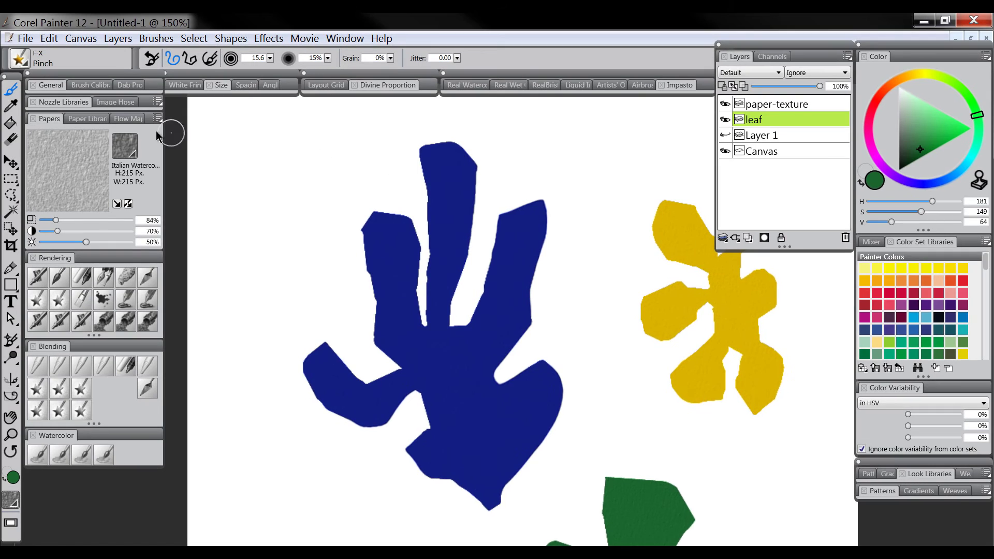
# Trim the tips off the blue leaf's tall centre lobe and upper-right lobe by lassoing and deleting them, and deselect.
pyautogui.click(10, 197)
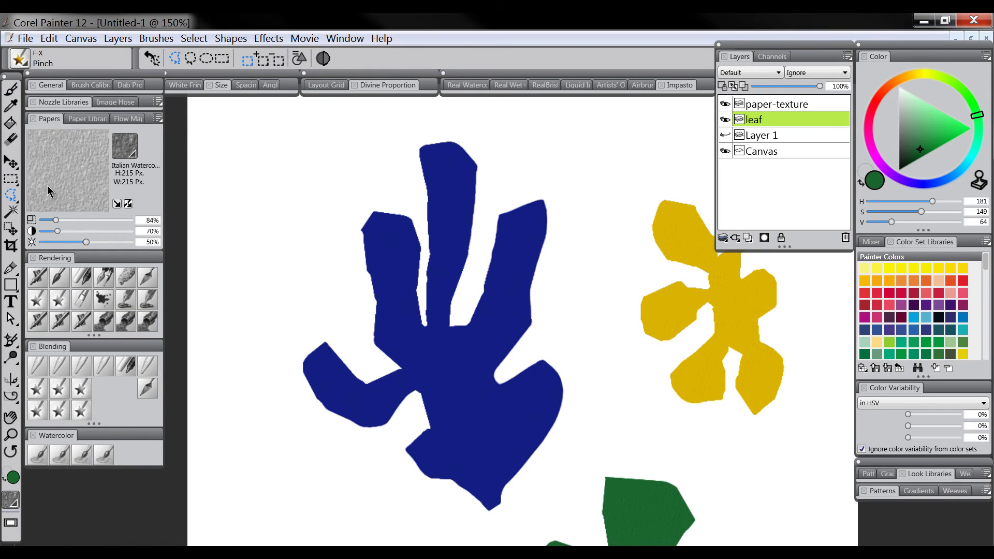
pyautogui.moveTo(452, 167)
pyautogui.mouseDown()
pyautogui.moveTo(498, 180)
pyautogui.moveTo(501, 125)
pyautogui.moveTo(416, 120)
pyautogui.moveTo(396, 155)
pyautogui.mouseUp()
pyautogui.press('Delete')
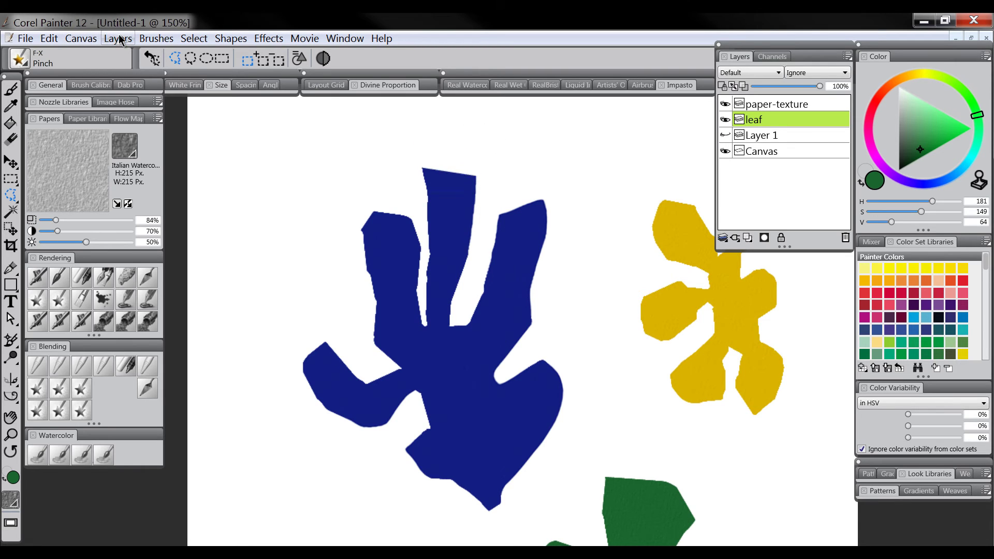
pyautogui.click(50, 38)
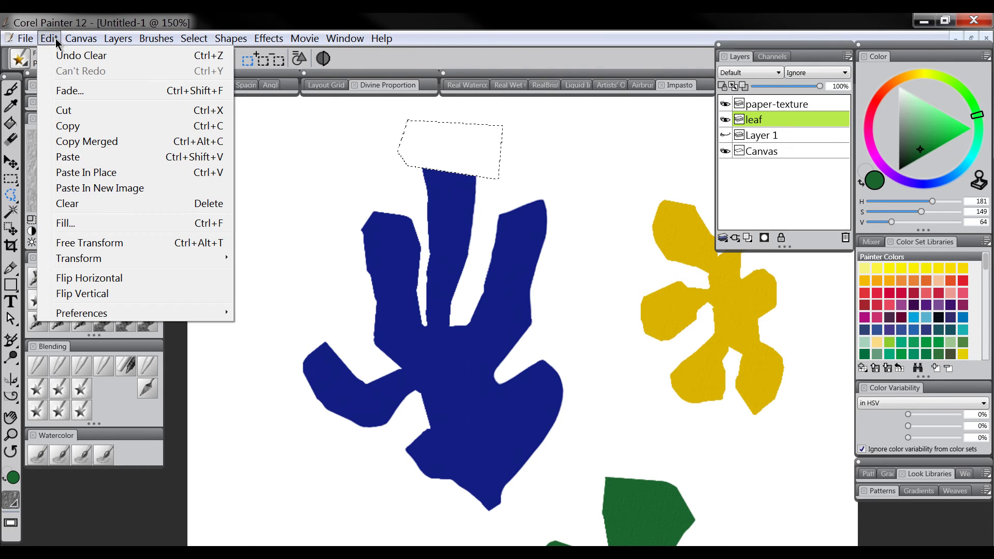
pyautogui.moveTo(301, 163)
pyautogui.mouseDown()
pyautogui.moveTo(549, 153)
pyautogui.moveTo(503, 150)
pyautogui.moveTo(511, 136)
pyautogui.mouseUp()
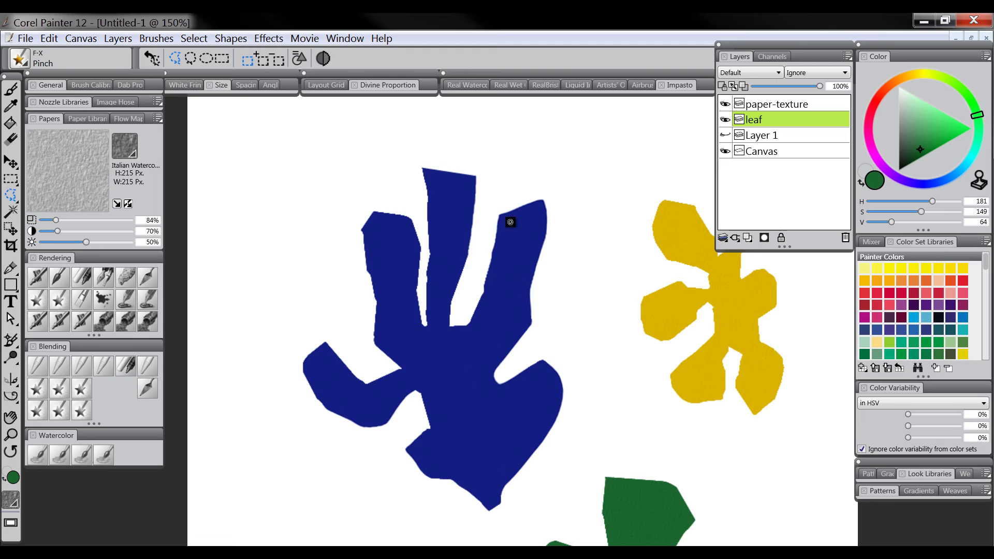
pyautogui.moveTo(490, 223)
pyautogui.mouseDown()
pyautogui.moveTo(568, 284)
pyautogui.moveTo(510, 189)
pyautogui.moveTo(487, 218)
pyautogui.mouseUp()
pyautogui.press('Delete')
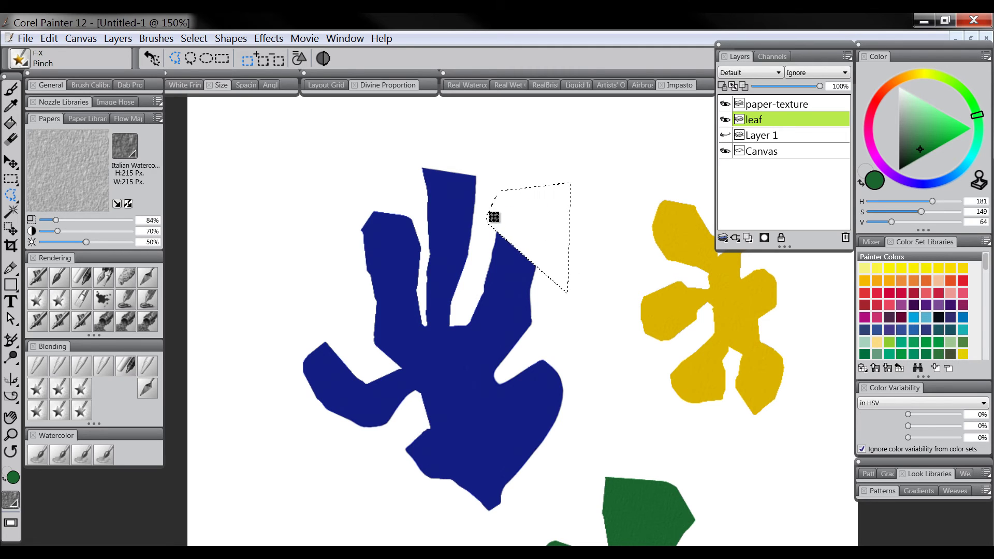
pyautogui.hotkey('ctrl', 'd')
# Erase a rounded notch from the tip of the blue leaf's upper-left lobe with the Eraser at size 10.0.
pyautogui.click(9, 140)
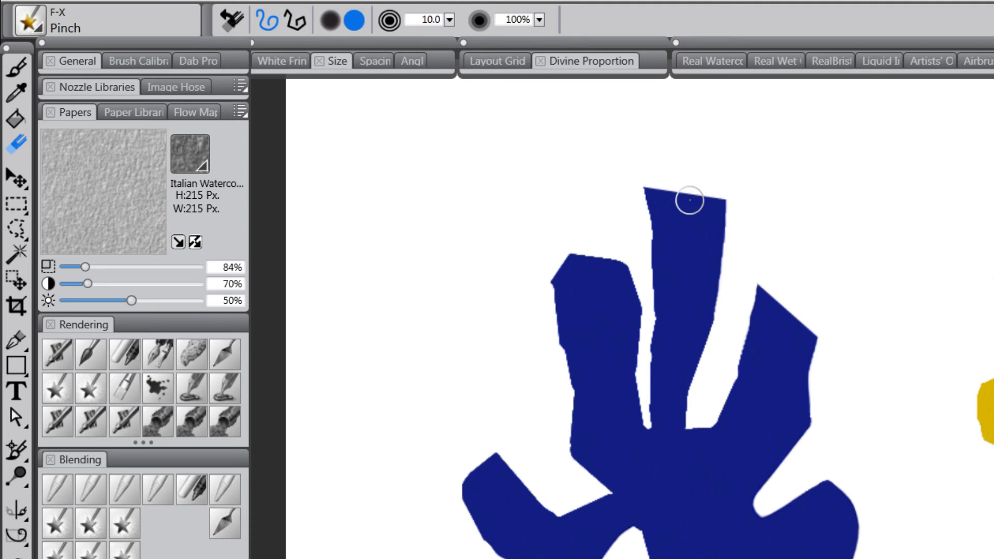
pyautogui.moveTo(584, 226)
pyautogui.mouseDown()
pyautogui.moveTo(556, 275)
pyautogui.moveTo(582, 246)
pyautogui.moveTo(528, 320)
pyautogui.moveTo(580, 245)
pyautogui.moveTo(587, 275)
pyautogui.moveTo(528, 304)
pyautogui.moveTo(578, 283)
pyautogui.moveTo(584, 257)
pyautogui.moveTo(589, 281)
pyautogui.moveTo(558, 288)
pyautogui.mouseUp()
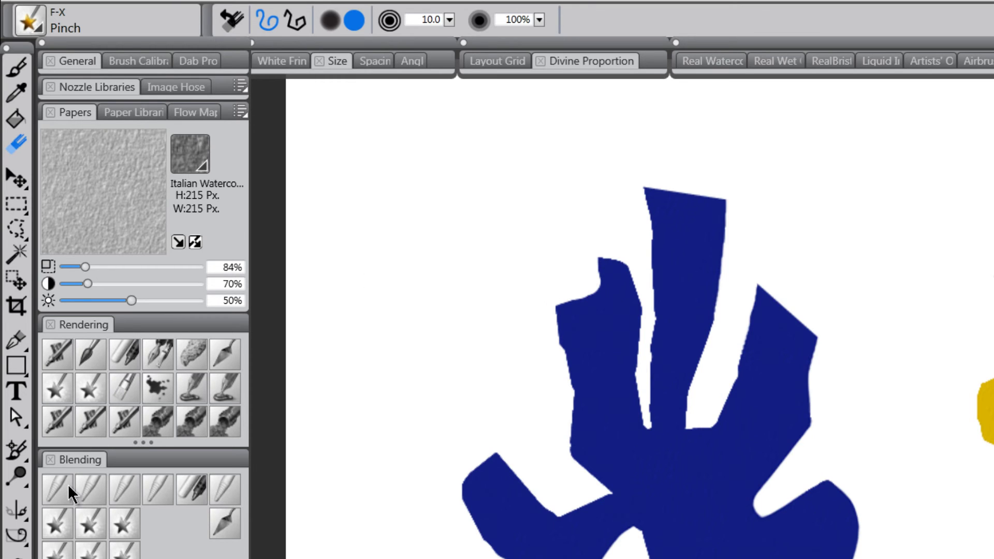
pyautogui.press('m')
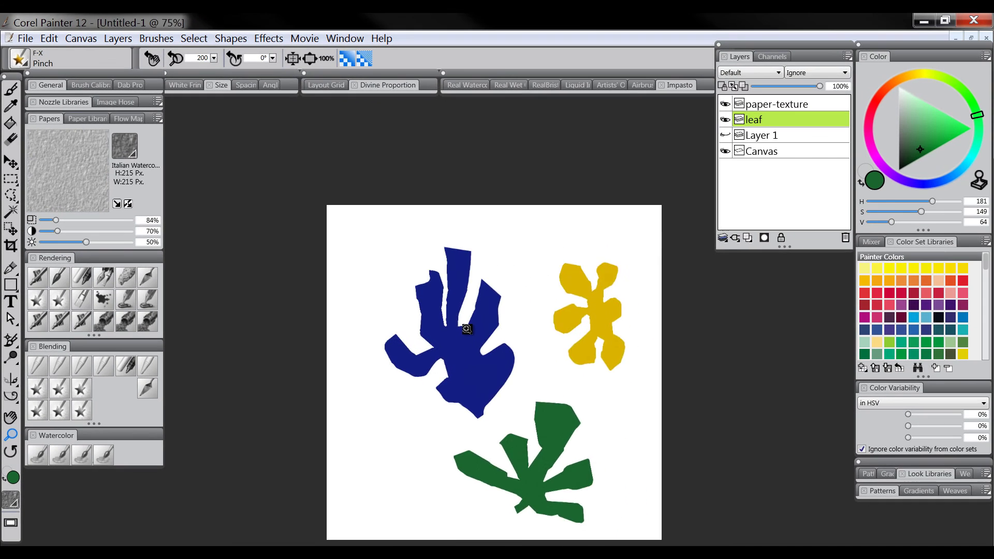
# Shift all three shapes on the leaf layer together slightly to the left and up.
pyautogui.click(467, 329)
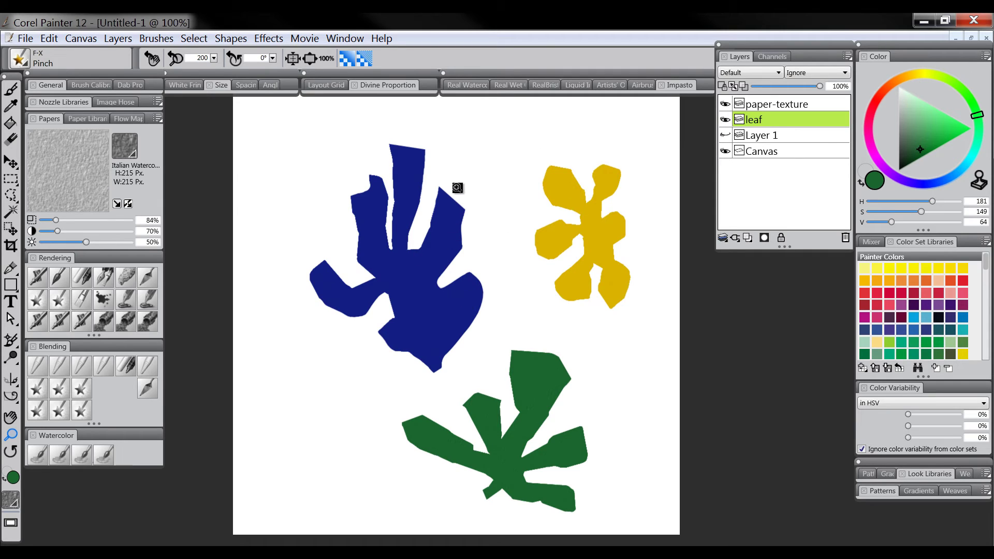
pyautogui.click(14, 165)
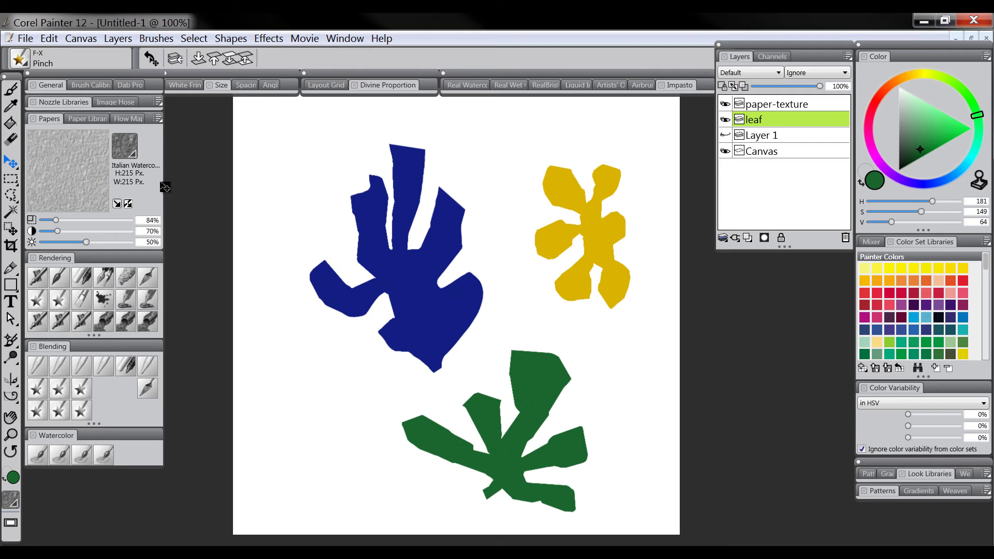
pyautogui.moveTo(421, 289); pyautogui.dragTo(399, 284)
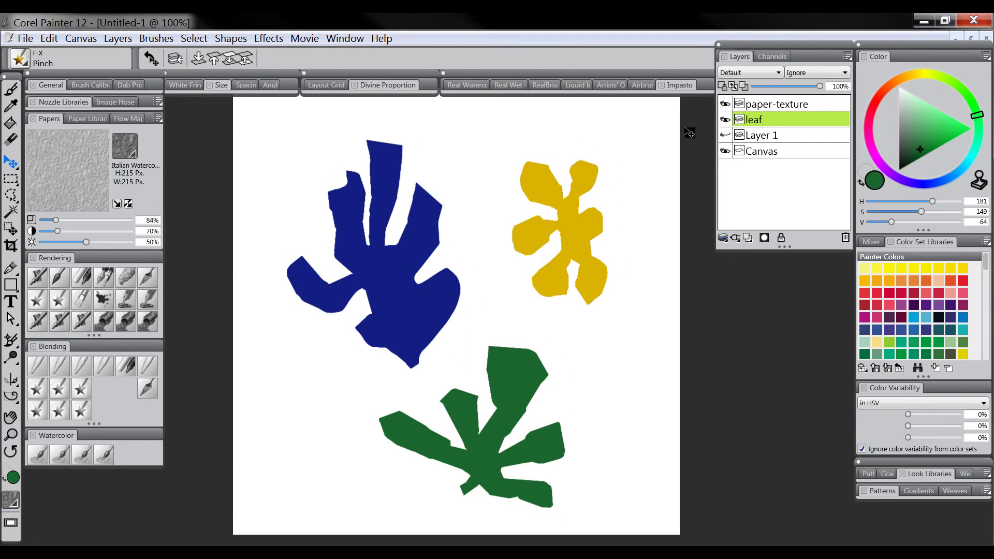
# Select the whole blue leaf with a freehand lasso and cut it from the leaf layer.
pyautogui.click(11, 196)
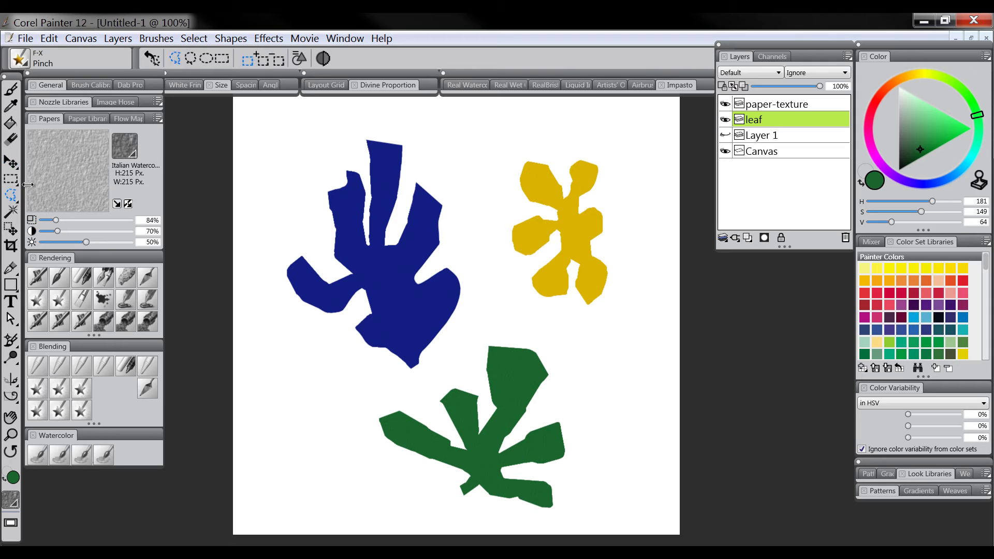
pyautogui.moveTo(338, 127)
pyautogui.mouseDown()
pyautogui.moveTo(265, 211)
pyautogui.moveTo(267, 274)
pyautogui.moveTo(312, 371)
pyautogui.moveTo(391, 389)
pyautogui.moveTo(442, 373)
pyautogui.moveTo(473, 319)
pyautogui.moveTo(480, 260)
pyautogui.moveTo(452, 141)
pyautogui.mouseUp()
pyautogui.moveTo(364, 117); pyautogui.dragTo(348, 126)
pyautogui.moveTo(654, 179); pyautogui.dragTo(105, 71)
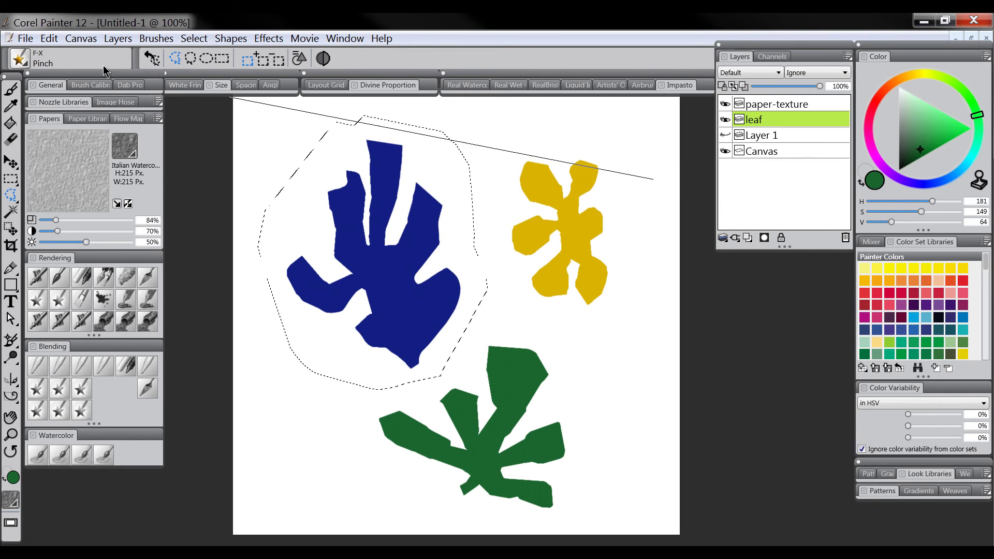
pyautogui.click(49, 38)
pyautogui.click(69, 106)
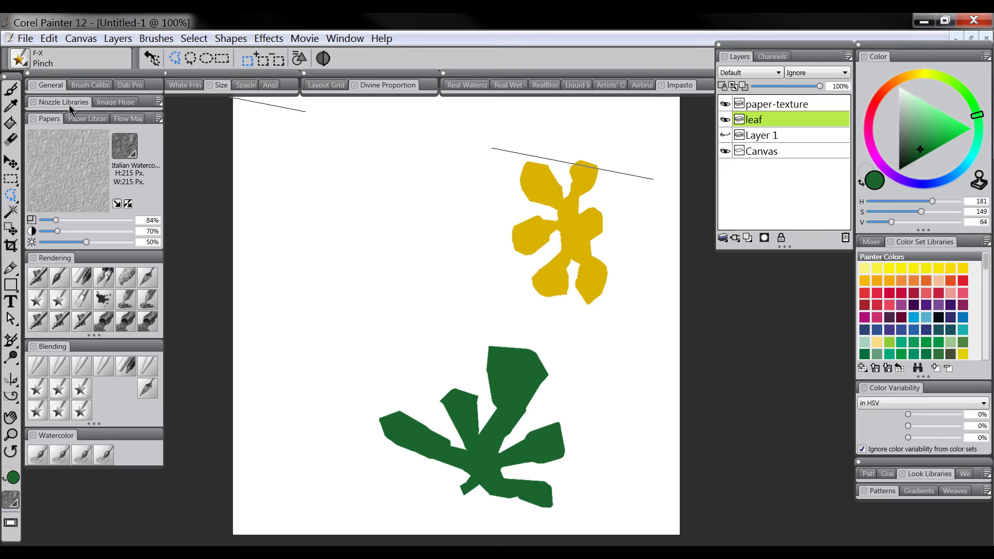
# Paste the cut blue leaf as a new layer and move it back toward its original spot.
pyautogui.click(50, 38)
pyautogui.click(69, 157)
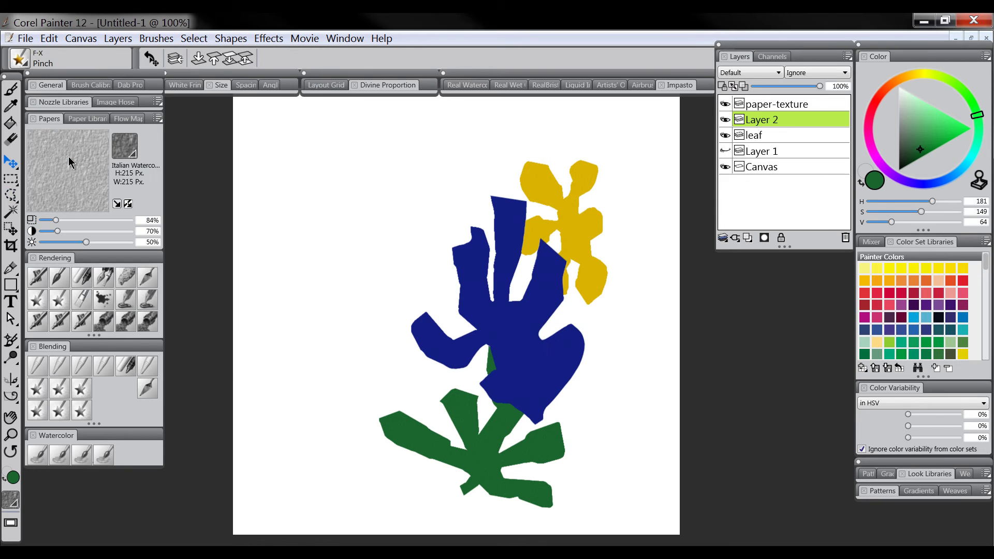
pyautogui.moveTo(500, 316); pyautogui.dragTo(371, 248)
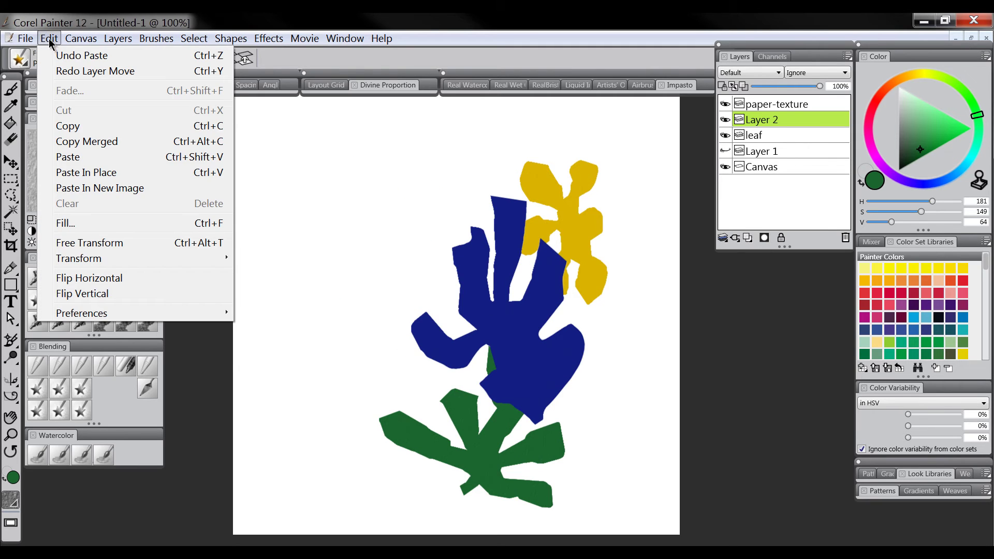
# Undo the move and paste of the blue leaf, and paste it in place as a new layer instead.
pyautogui.click(49, 40)
pyautogui.hotkey('ctrl', 'x')
pyautogui.click(49, 39)
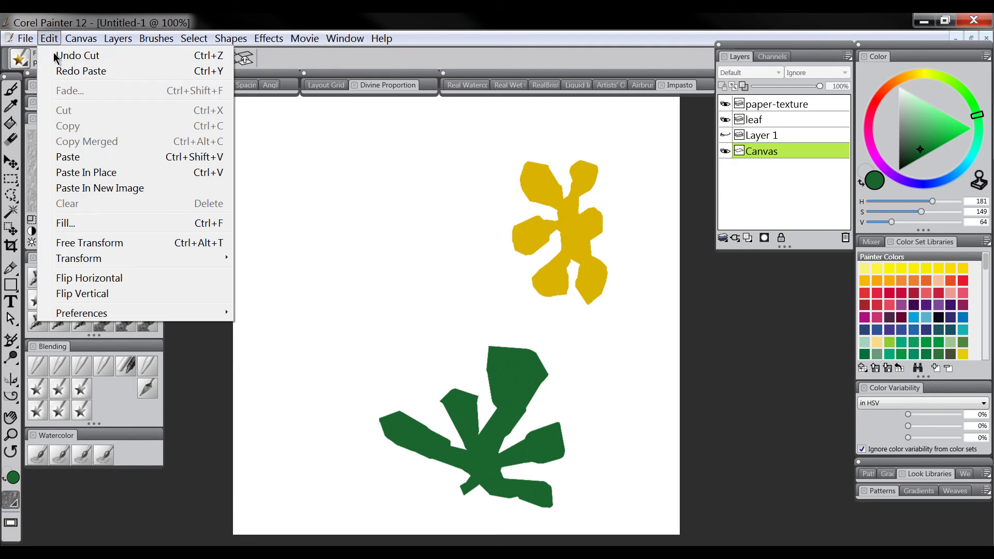
pyautogui.click(83, 174)
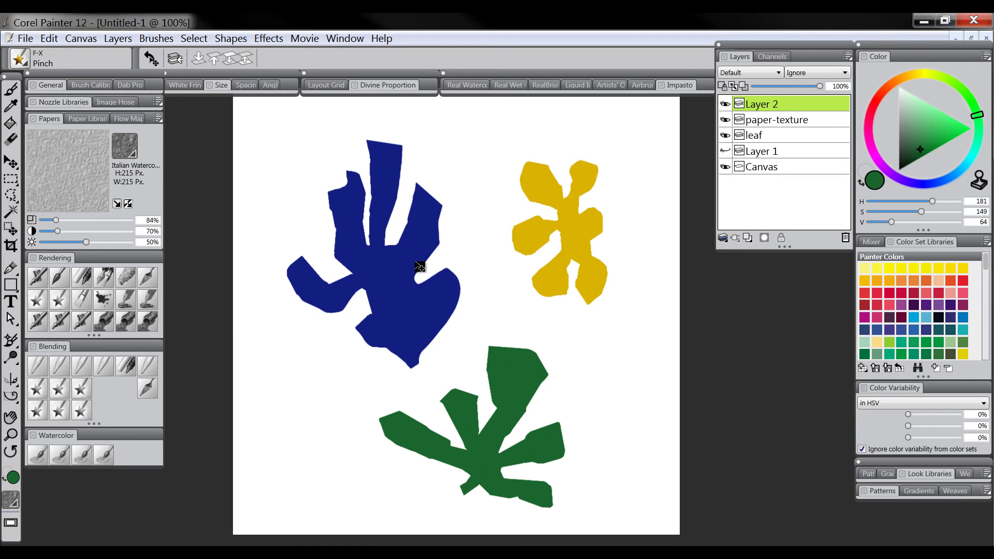
# Rename the top layer holding the pasted leaf as blue.
pyautogui.doubleClick(779, 105)
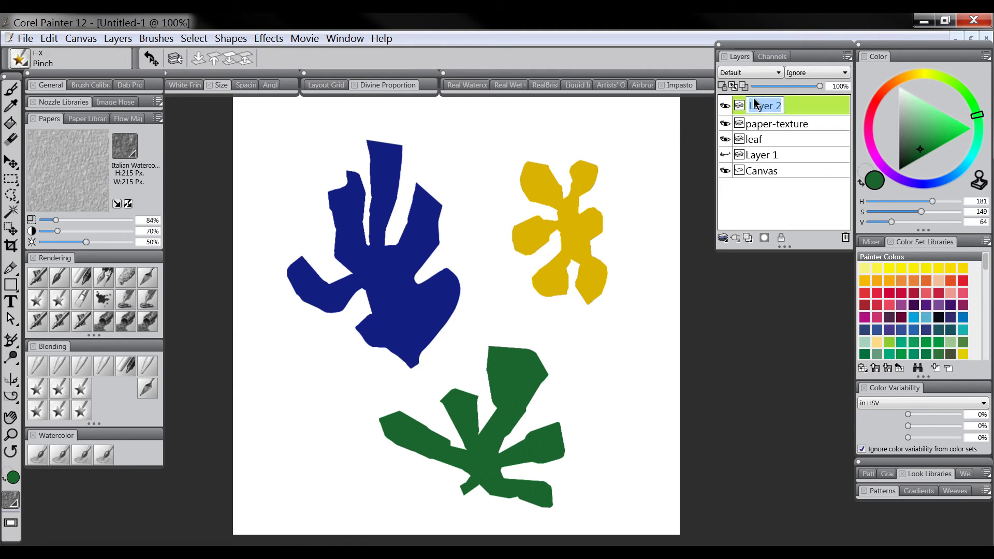
pyautogui.write('blue')
pyautogui.press('Return')
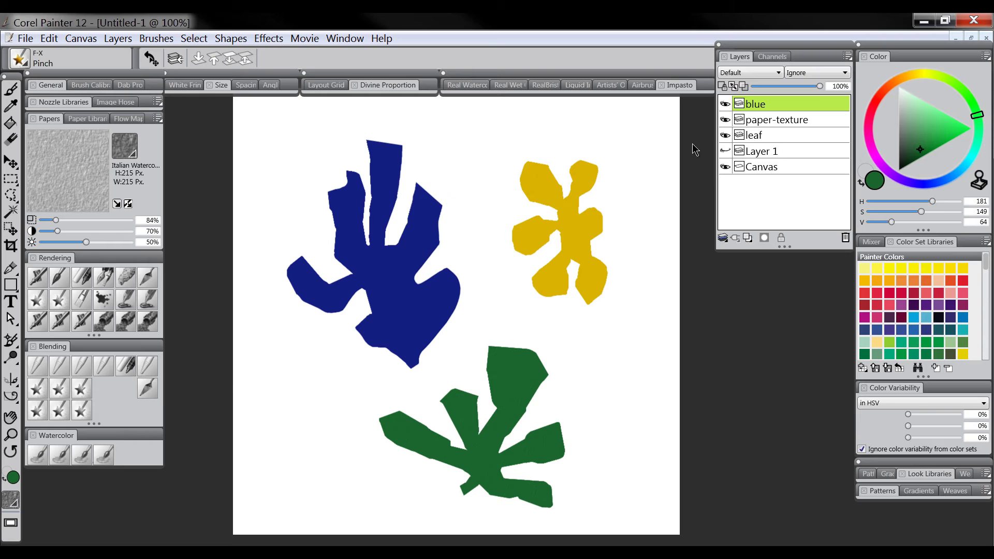
# Place the blue leaf's layer directly below paper-texture and name it blue.
pyautogui.moveTo(768, 103); pyautogui.dragTo(767, 122)
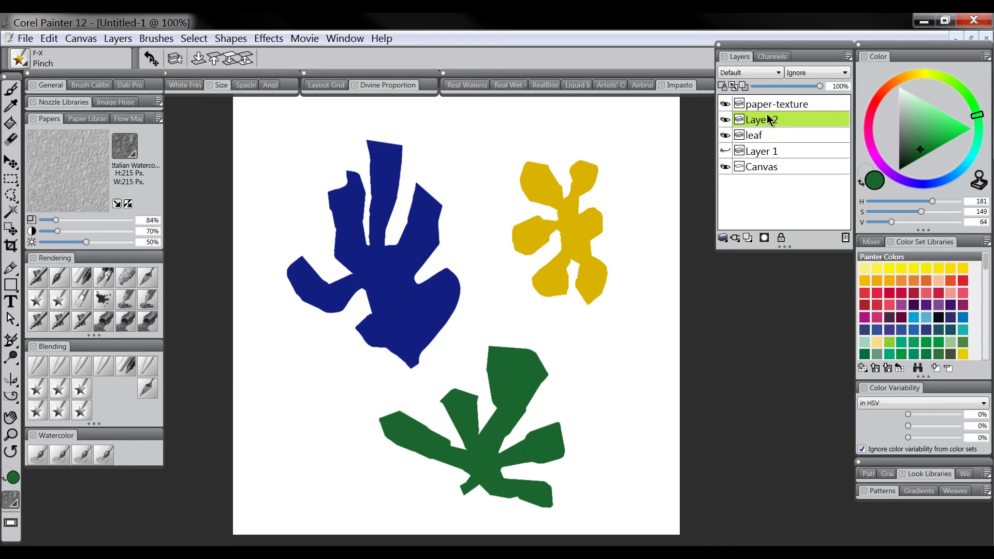
pyautogui.doubleClick(764, 123)
pyautogui.write('b')
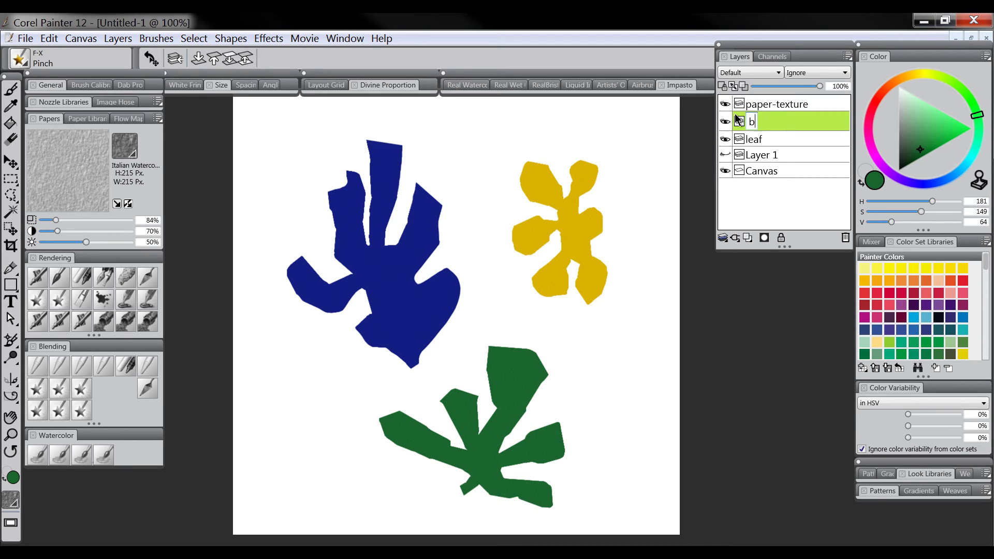
pyautogui.write('lue')
pyautogui.press('Return')
# Nudge the blue leaf up and left, and the leaf layer's gold and green shapes slightly up and right.
pyautogui.moveTo(392, 286); pyautogui.dragTo(377, 266)
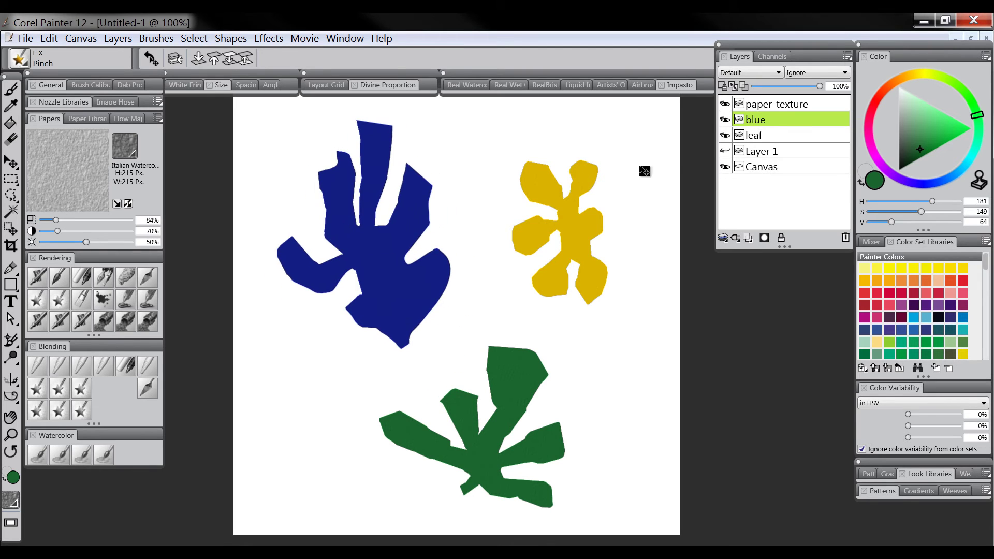
pyautogui.click(756, 135)
pyautogui.moveTo(591, 282); pyautogui.dragTo(593, 269)
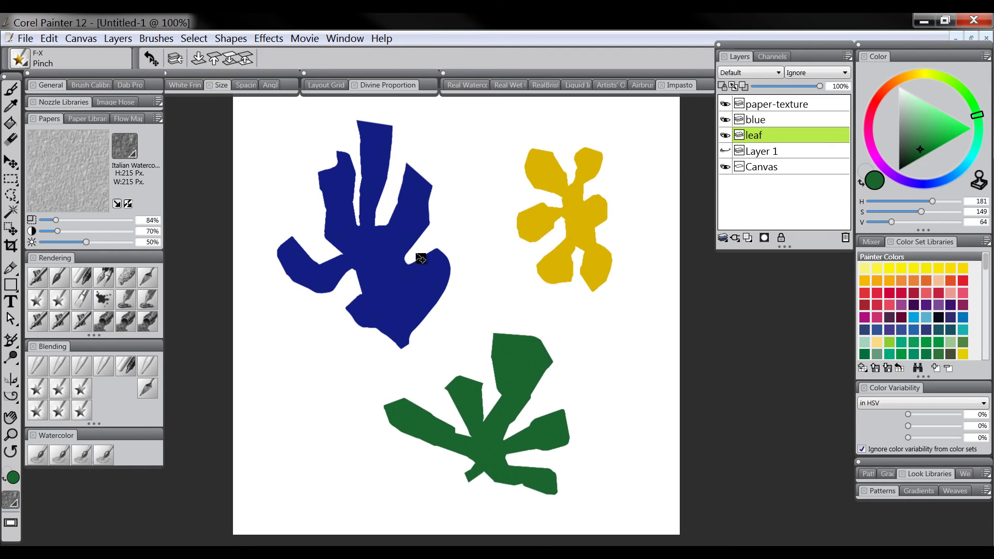
# Lasso the gold leaf, cut it from the leaf layer, and paste it in place as a new layer.
pyautogui.click(11, 195)
pyautogui.moveTo(572, 129)
pyautogui.mouseDown()
pyautogui.moveTo(490, 222)
pyautogui.moveTo(510, 300)
pyautogui.moveTo(611, 320)
pyautogui.moveTo(644, 242)
pyautogui.moveTo(624, 125)
pyautogui.moveTo(595, 124)
pyautogui.mouseUp()
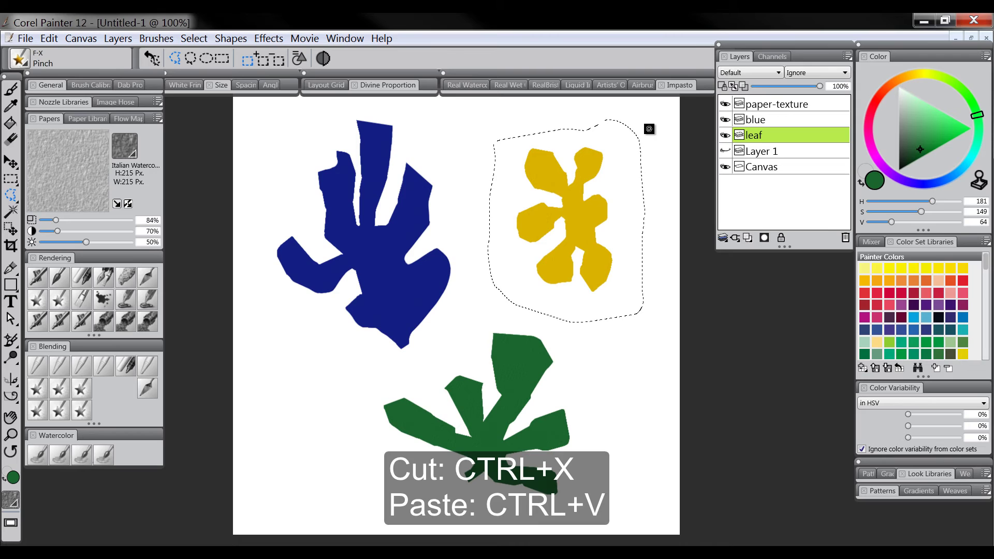
pyautogui.hotkey('ctrl', 'x')
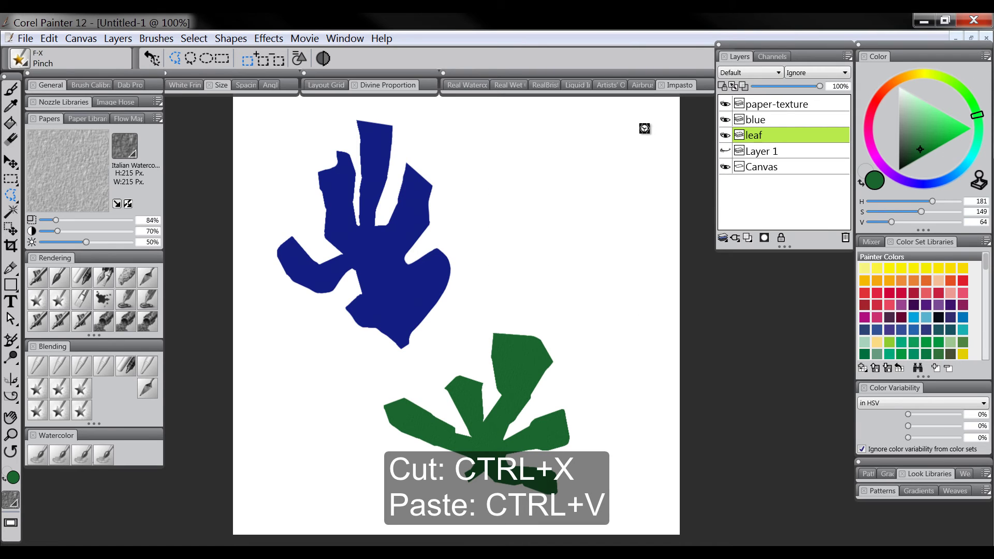
pyautogui.hotkey('ctrl', 'v')
# Name the pasted leaf's layer gold and nudge the gold leaf slightly up and left.
pyautogui.doubleClick(755, 137)
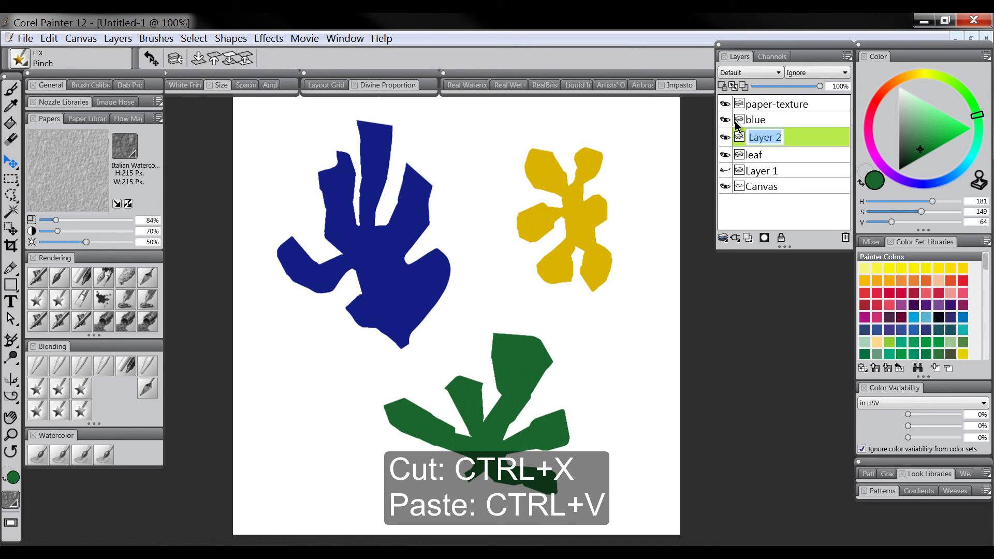
pyautogui.write('gold')
pyautogui.press('Return')
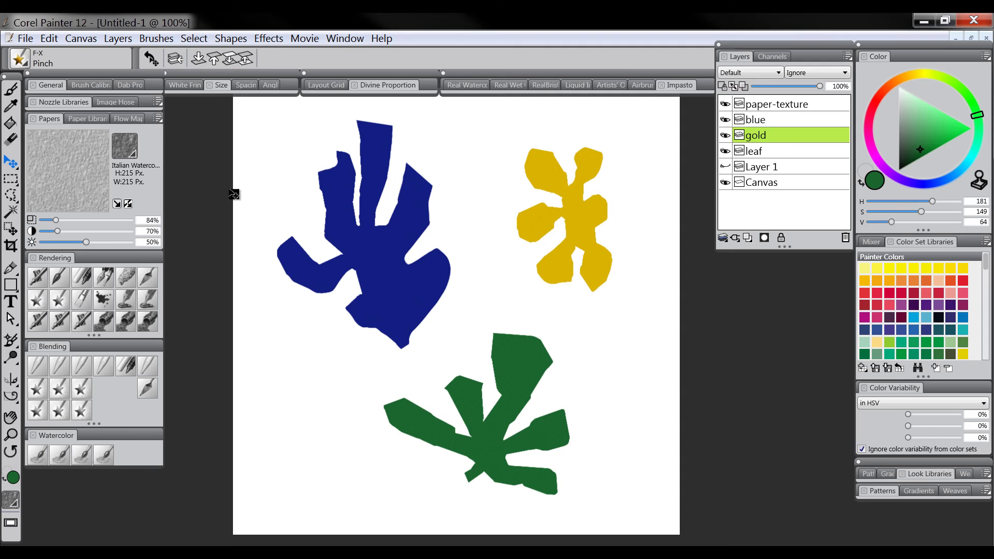
pyautogui.moveTo(564, 200)
pyautogui.mouseDown()
pyautogui.moveTo(549, 195)
pyautogui.moveTo(555, 211)
pyautogui.moveTo(557, 189)
pyautogui.mouseUp()
# Rename the leaf layer, which holds only the green leaf, as green.
pyautogui.doubleClick(738, 151)
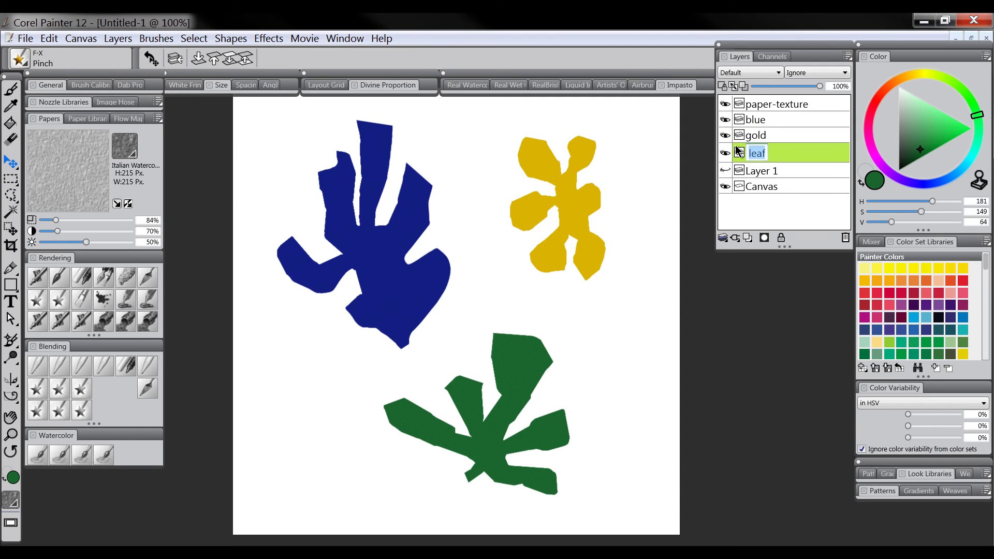
pyautogui.write('green')
pyautogui.press('Return')
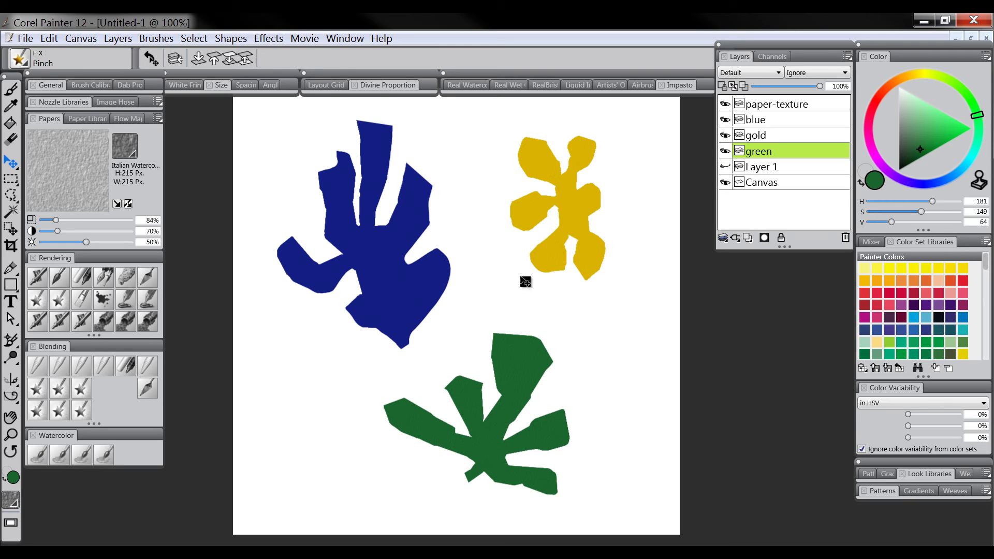
# Place the green layer above gold and reposition the green leaf clear of the other leaves, below the gold leaf.
pyautogui.moveTo(518, 383); pyautogui.dragTo(549, 253)
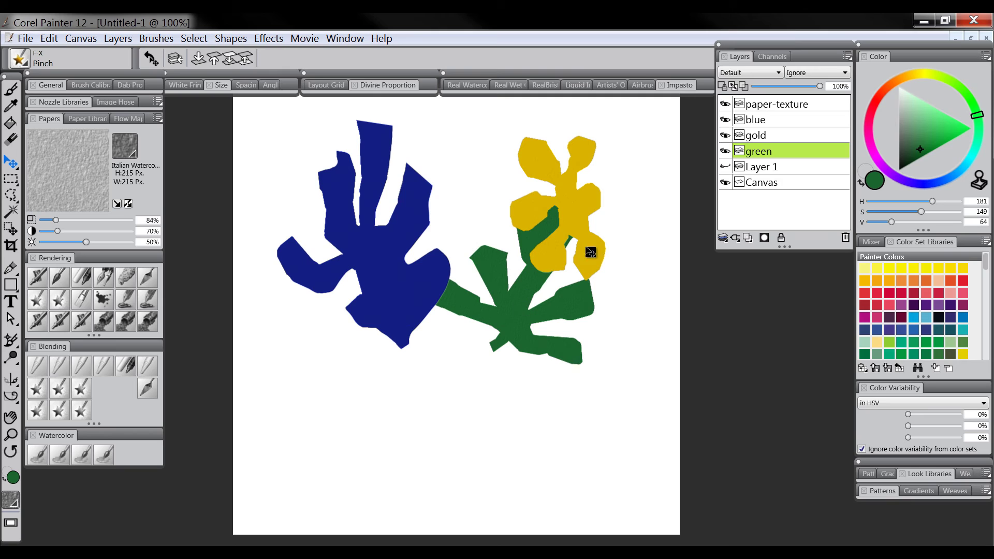
pyautogui.moveTo(772, 151); pyautogui.dragTo(775, 138)
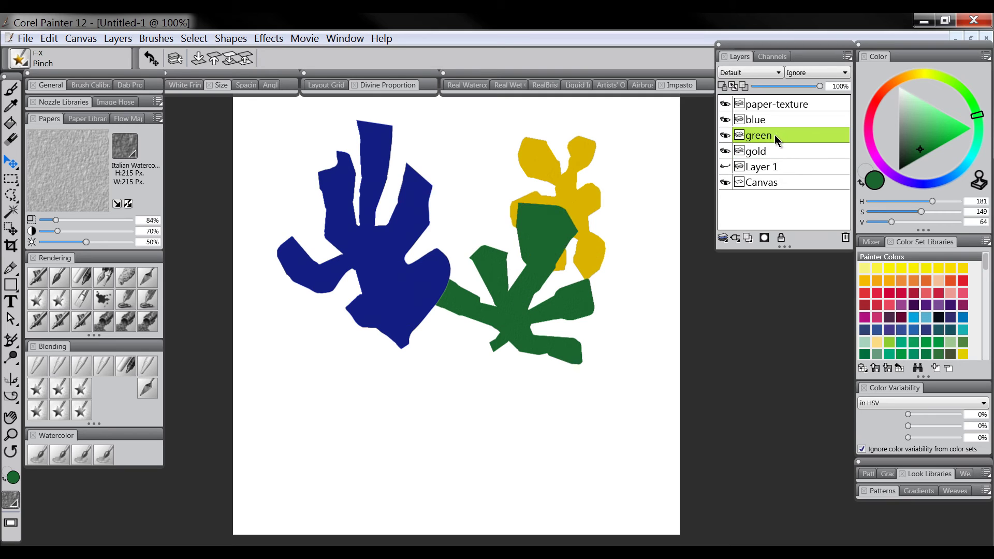
pyautogui.moveTo(534, 277); pyautogui.dragTo(562, 427)
# Group the blue, green and gold layers together and name the group leaves.
pyautogui.click(760, 120)
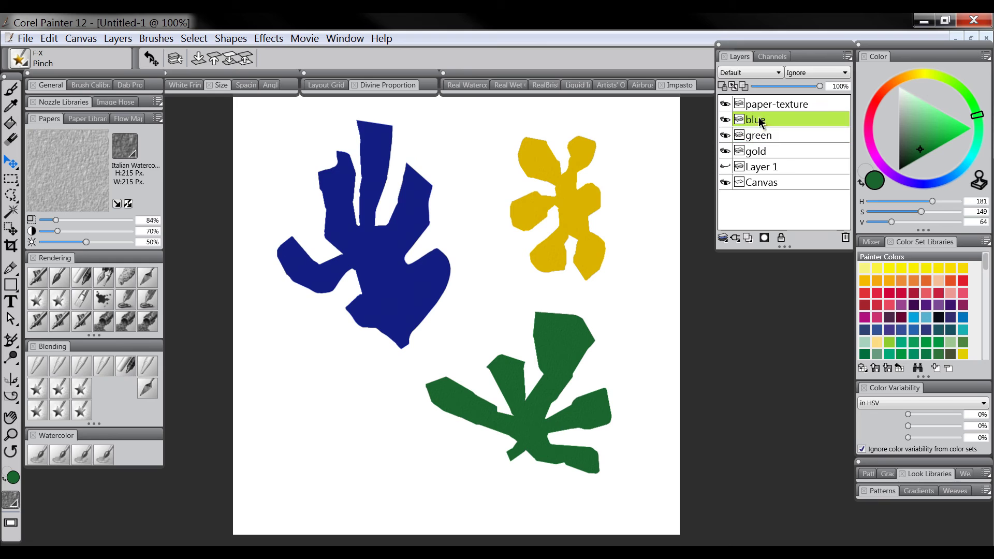
pyautogui.keyDown('shift'); pyautogui.click(770, 150); pyautogui.keyUp('shift')
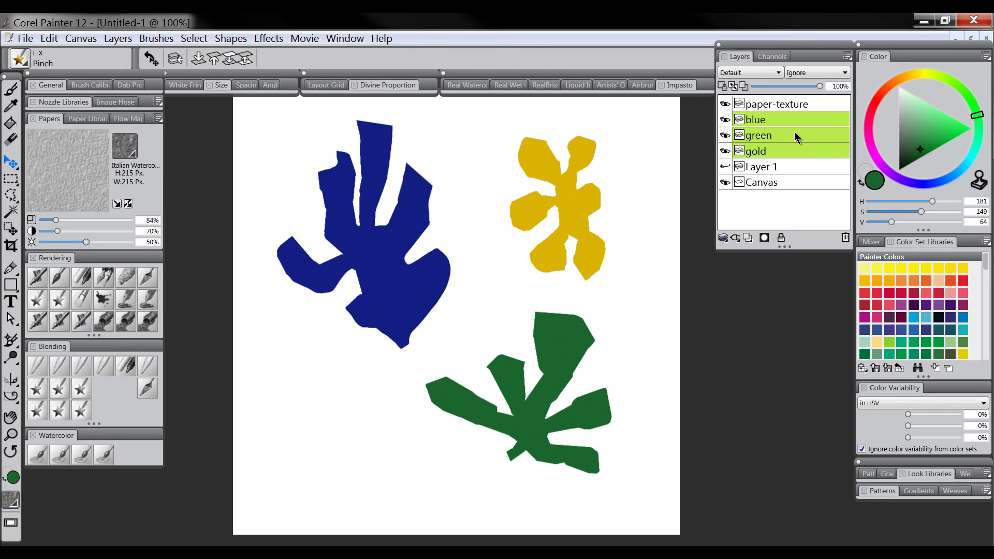
pyautogui.hotkey('ctrl', 'g')
pyautogui.doubleClick(766, 124)
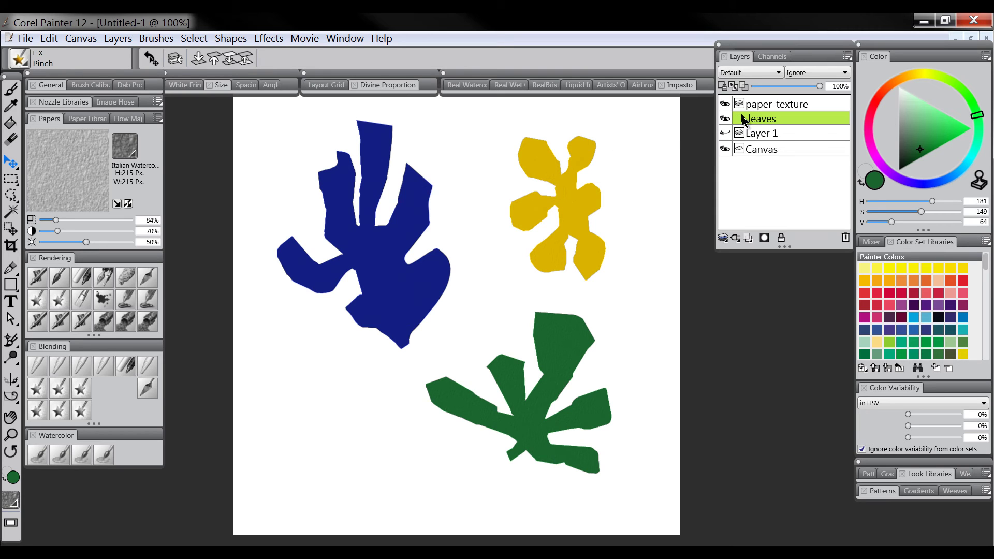
# Shift the whole leaves group slightly left and expand it to reach its individual leaf layers.
pyautogui.moveTo(586, 238)
pyautogui.mouseDown()
pyautogui.moveTo(539, 268)
pyautogui.moveTo(578, 247)
pyautogui.moveTo(575, 238)
pyautogui.mouseUp()
pyautogui.click(744, 119)
pyautogui.click(771, 133)
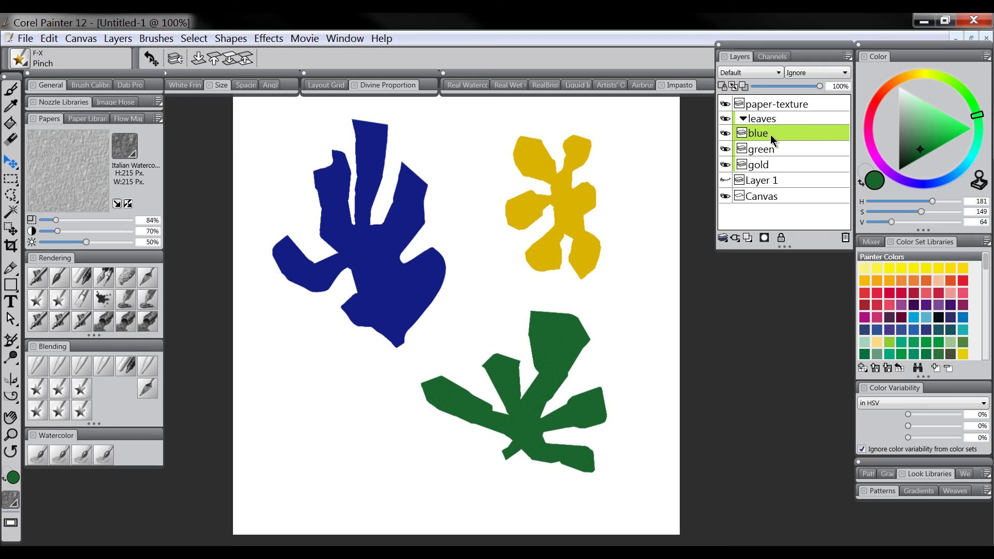
pyautogui.click(744, 119)
pyautogui.click(744, 118)
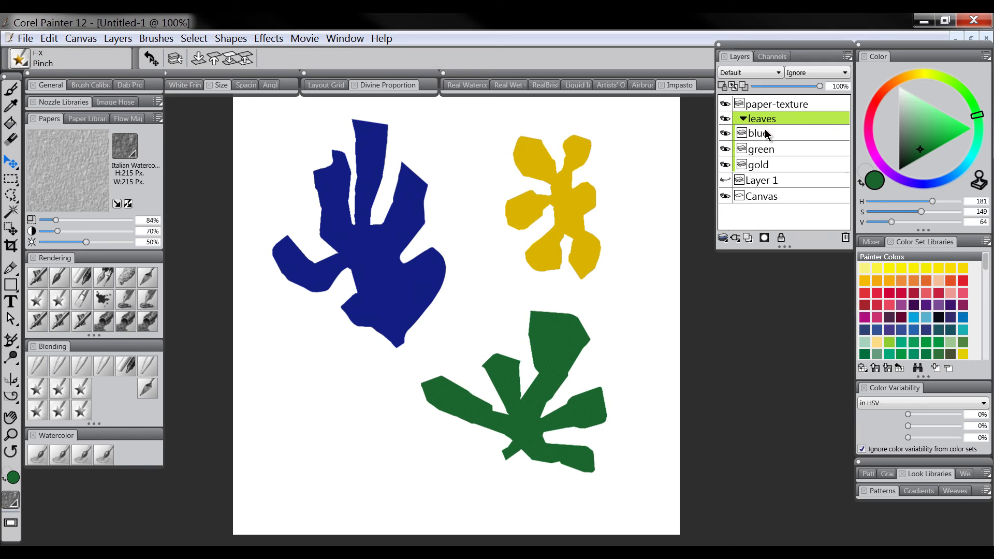
pyautogui.click(765, 130)
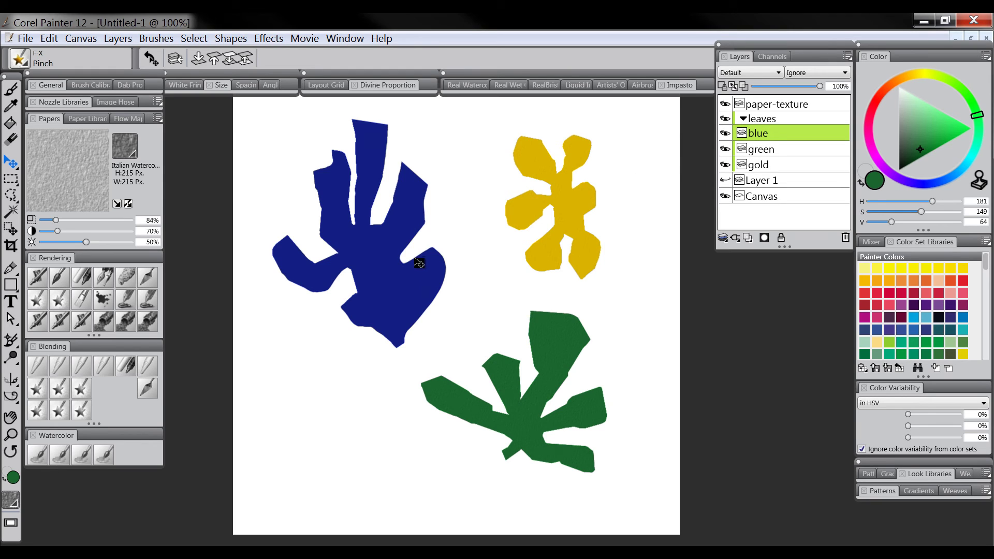
# Duplicate the gold layer inside the leaves group and name the copy beneath it sh.
pyautogui.click(765, 166)
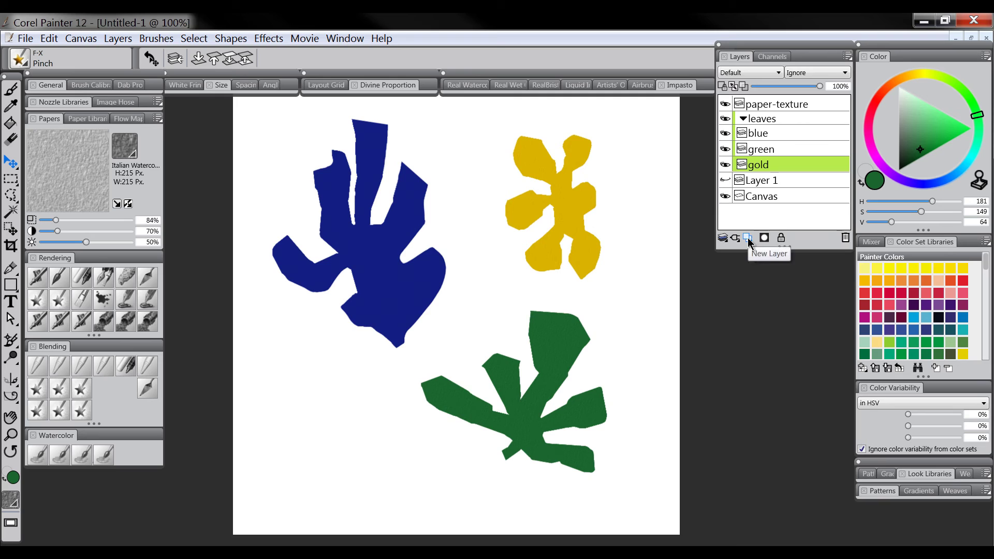
pyautogui.rightClick(758, 164)
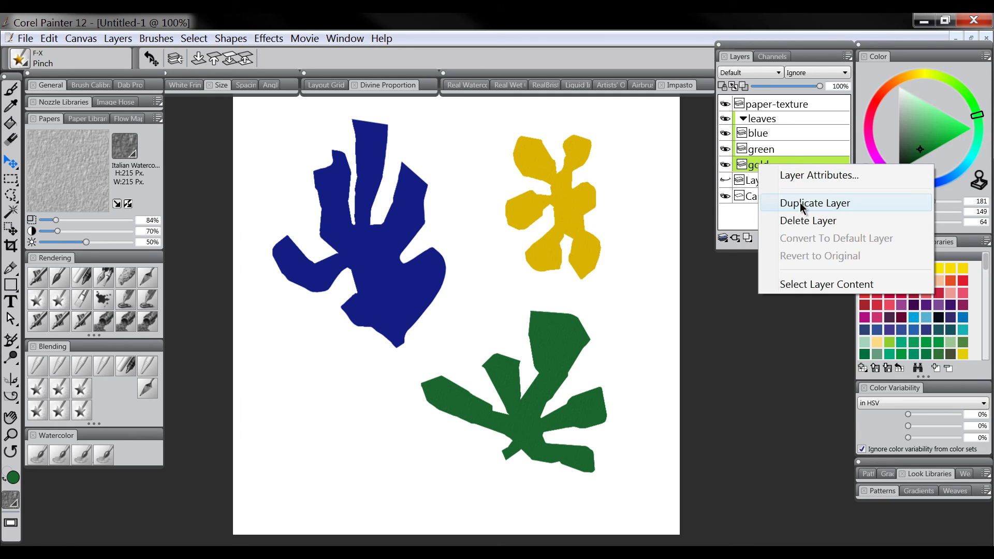
pyautogui.click(800, 203)
pyautogui.doubleClick(762, 182)
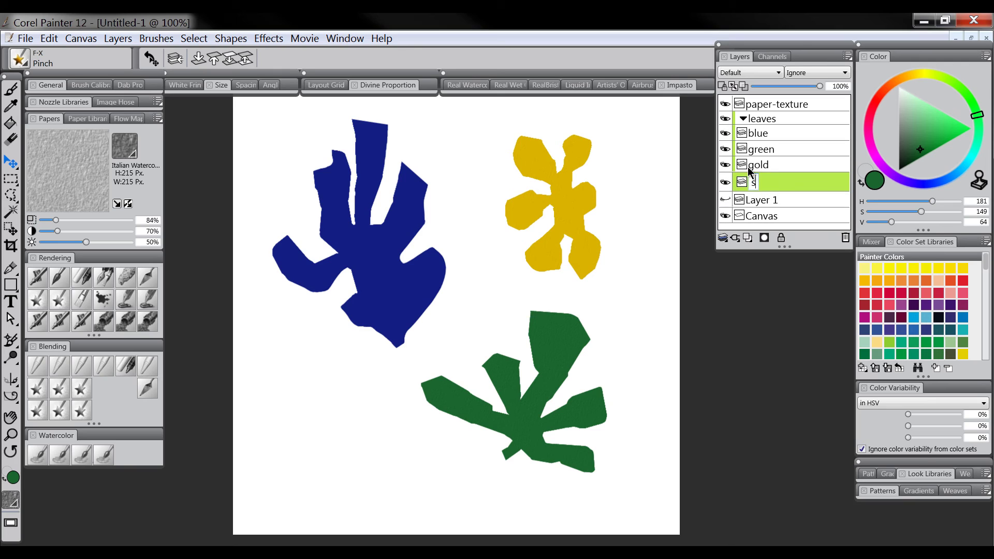
pyautogui.write('sh')
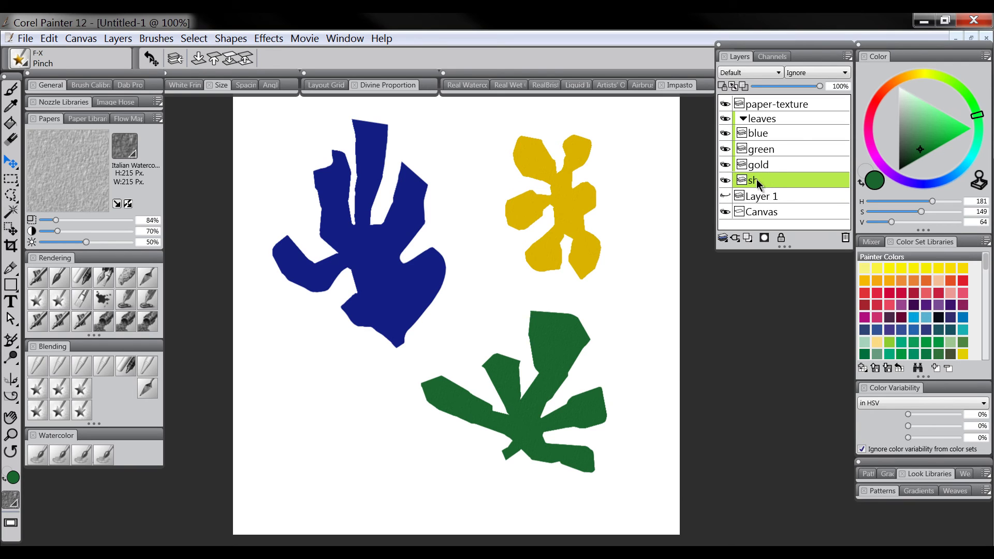
# Preserve the sh layer's transparency and paint its leaf shape dark blue-gray with the Custom Scratchboard pen.
pyautogui.click(723, 86)
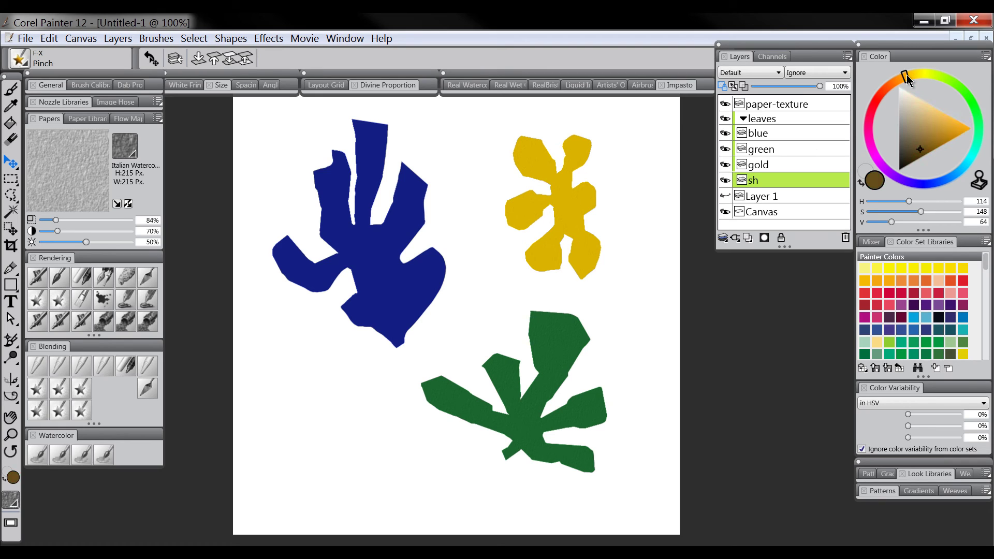
pyautogui.moveTo(904, 77)
pyautogui.mouseDown()
pyautogui.moveTo(912, 184)
pyautogui.moveTo(922, 174)
pyautogui.moveTo(905, 149)
pyautogui.mouseUp()
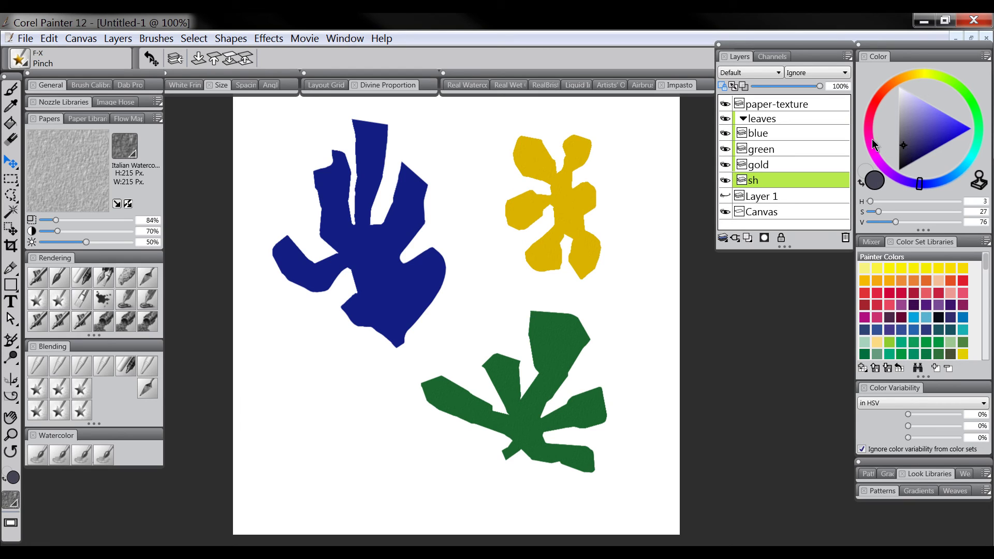
pyautogui.click(103, 275)
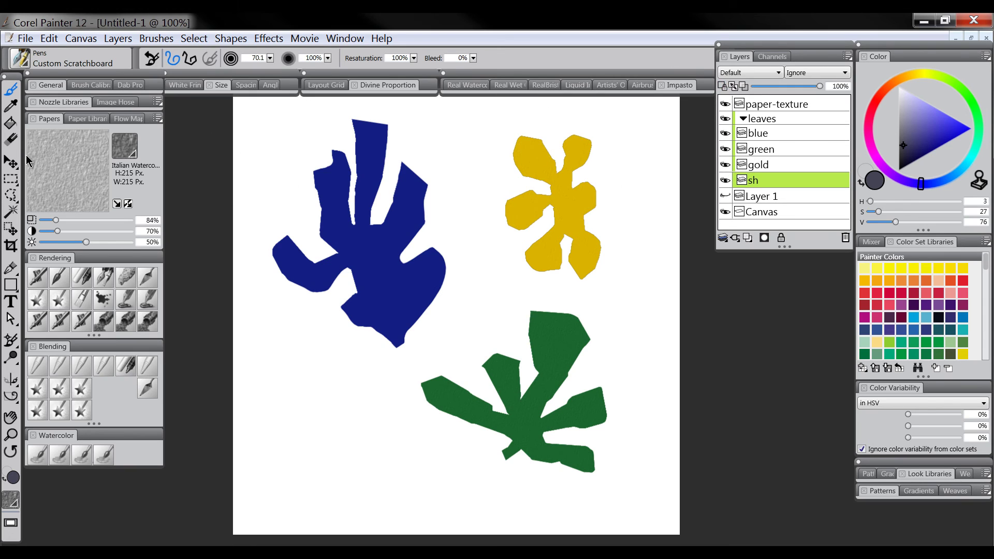
# Offset the dark sh shape slightly left and down from the gold leaf to form a thin shadow edge.
pyautogui.click(10, 163)
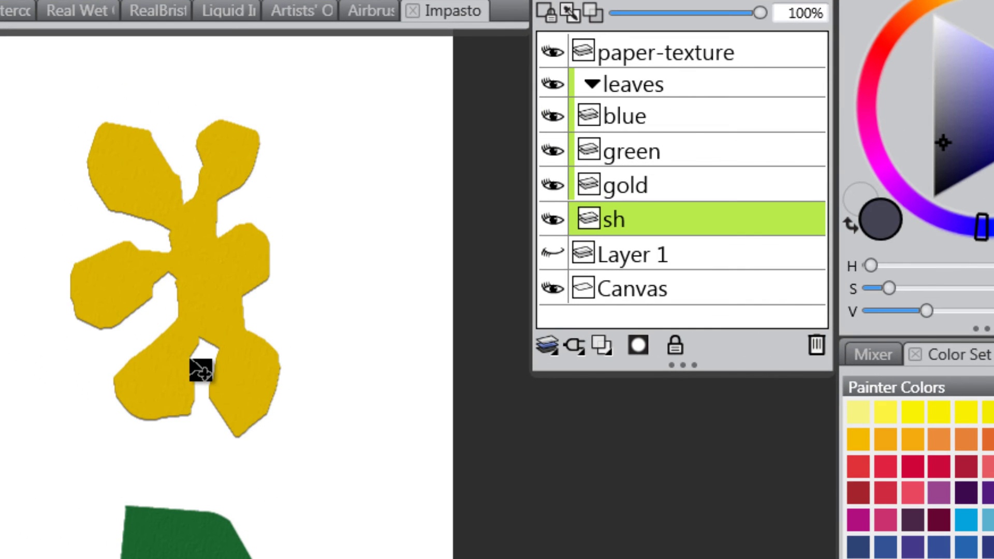
pyautogui.moveTo(202, 372); pyautogui.dragTo(201, 369)
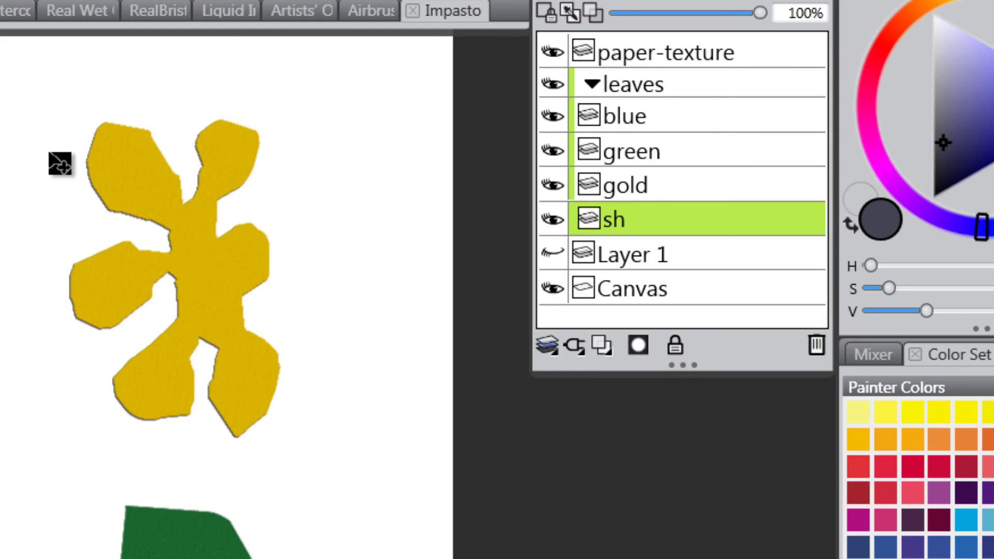
pyautogui.moveTo(65, 266); pyautogui.dragTo(67, 267)
# Try shifting the shadow to the gold leaf's right side, and bring it back to the left edges.
pyautogui.press('Right')
pyautogui.press('Right')
pyautogui.press('Right')
pyautogui.press('Right')
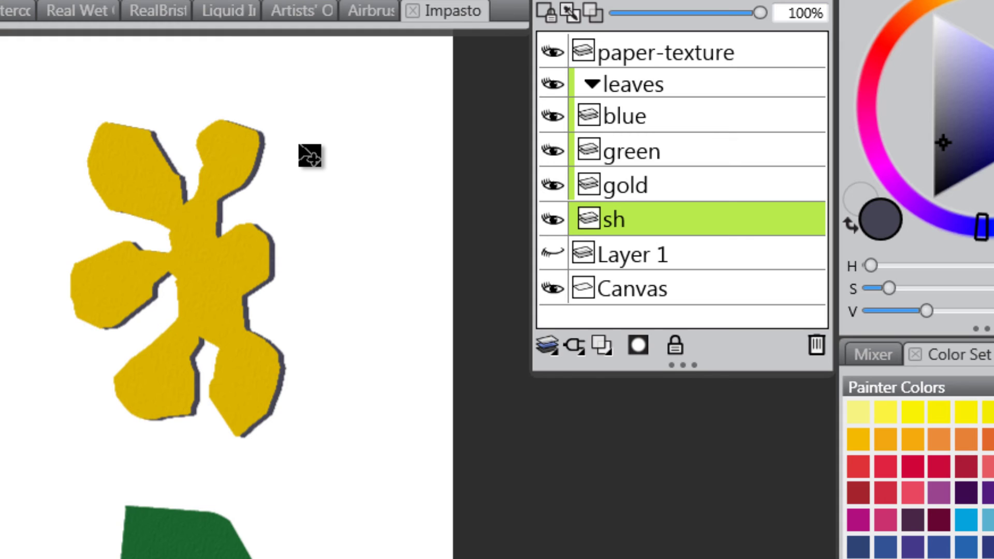
pyautogui.press('Left')
pyautogui.press('Left')
pyautogui.press('Left')
pyautogui.press('Left')
pyautogui.press('Left')
pyautogui.press('Left')
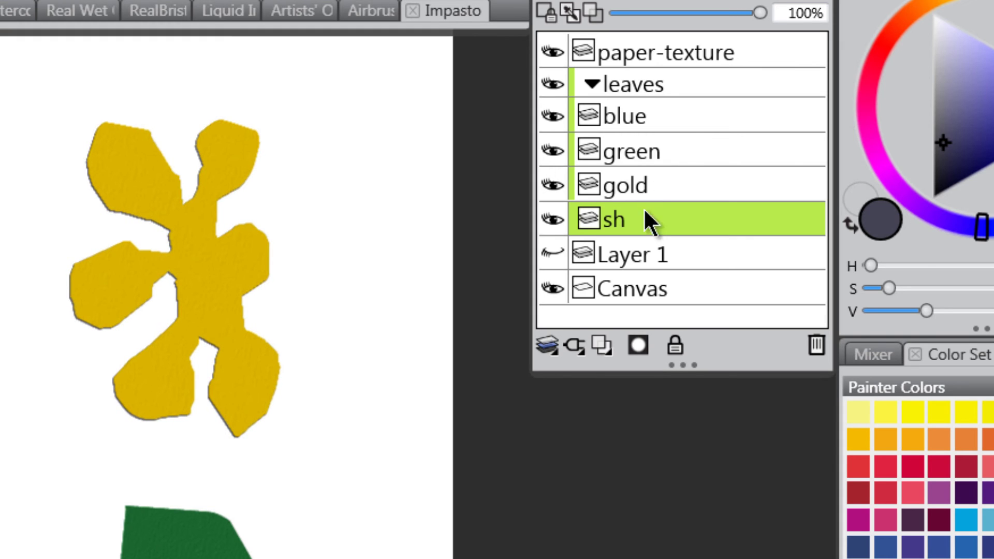
# Lower the sh layer's opacity and group it with the gold layer as a group named gold.
pyautogui.moveTo(759, 12); pyautogui.dragTo(667, 12)
pyautogui.click(654, 189)
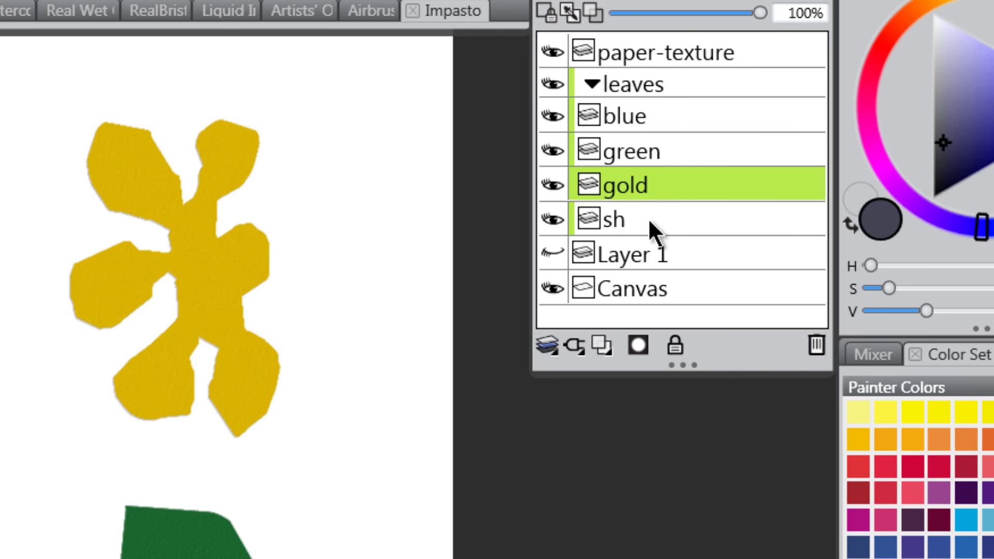
pyautogui.keyDown('shift'); pyautogui.click(650, 222); pyautogui.keyUp('shift')
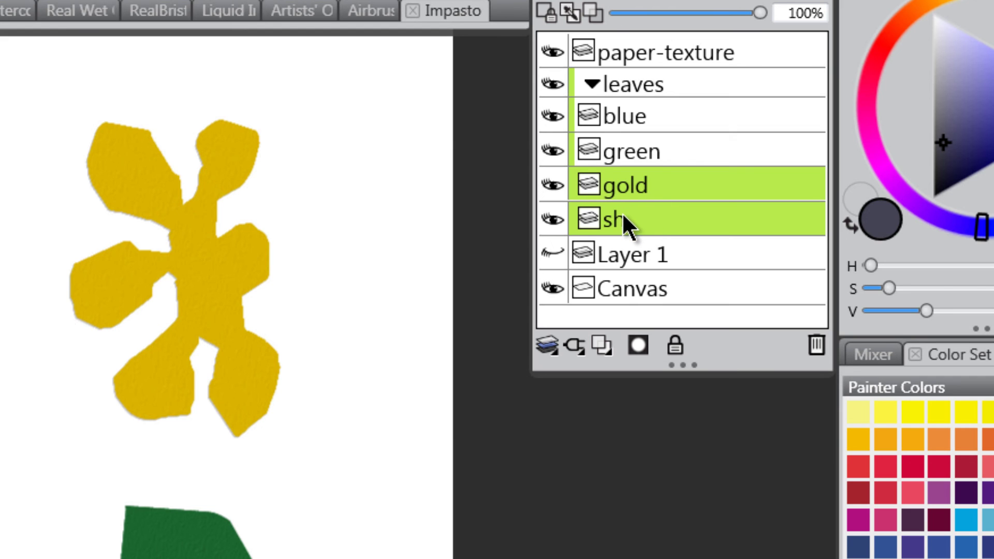
pyautogui.hotkey('ctrl', 'g')
pyautogui.doubleClick(635, 182)
pyautogui.write('g')
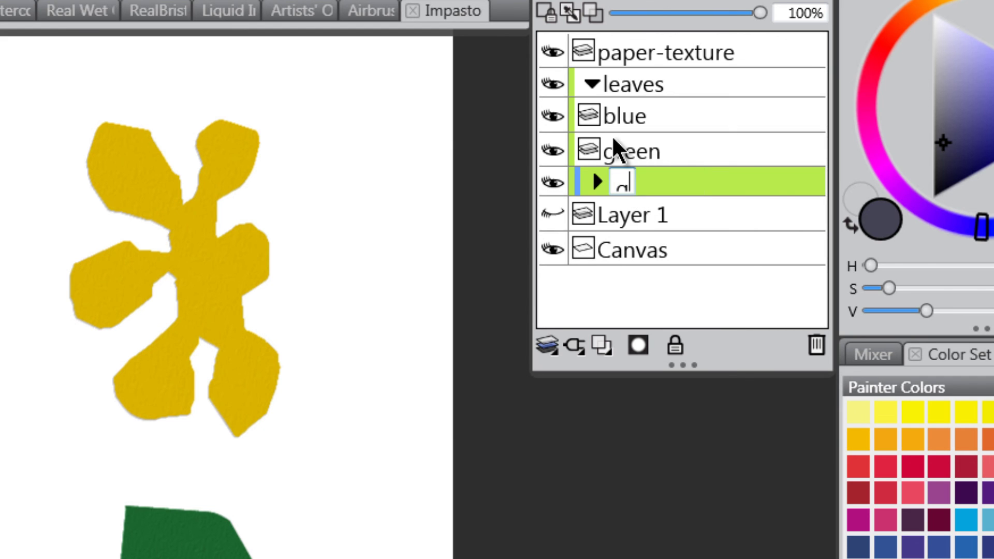
pyautogui.write('old')
pyautogui.press('Return')
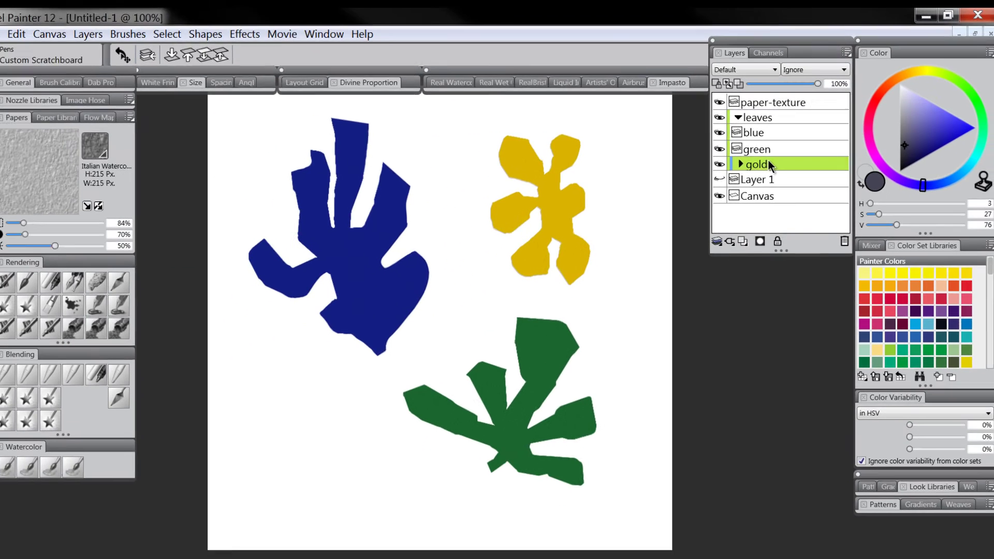
# Place the gold group directly below paper-texture, above leaves, and move the gold leaf to overlap the upper part of the green leaf.
pyautogui.moveTo(769, 163); pyautogui.dragTo(770, 112)
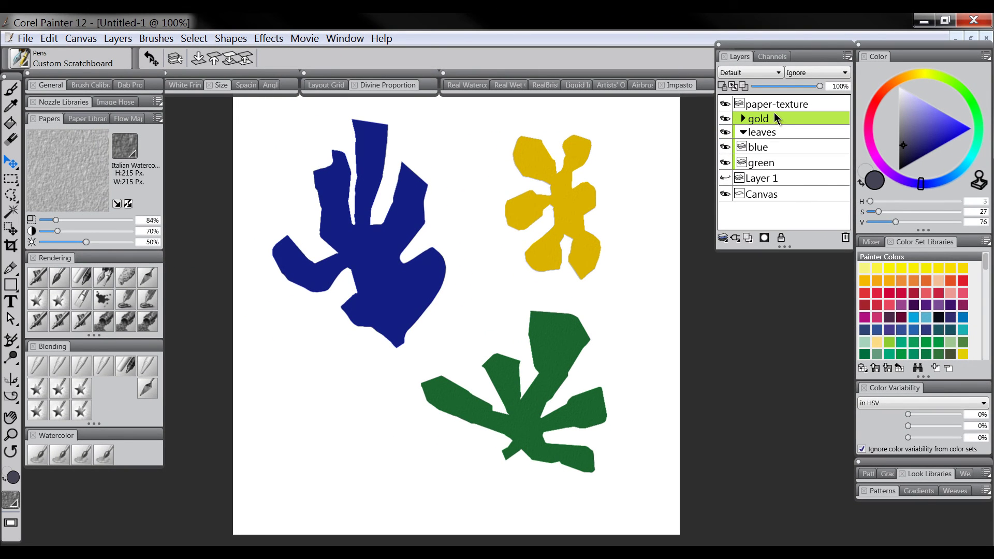
pyautogui.moveTo(557, 214); pyautogui.dragTo(567, 332)
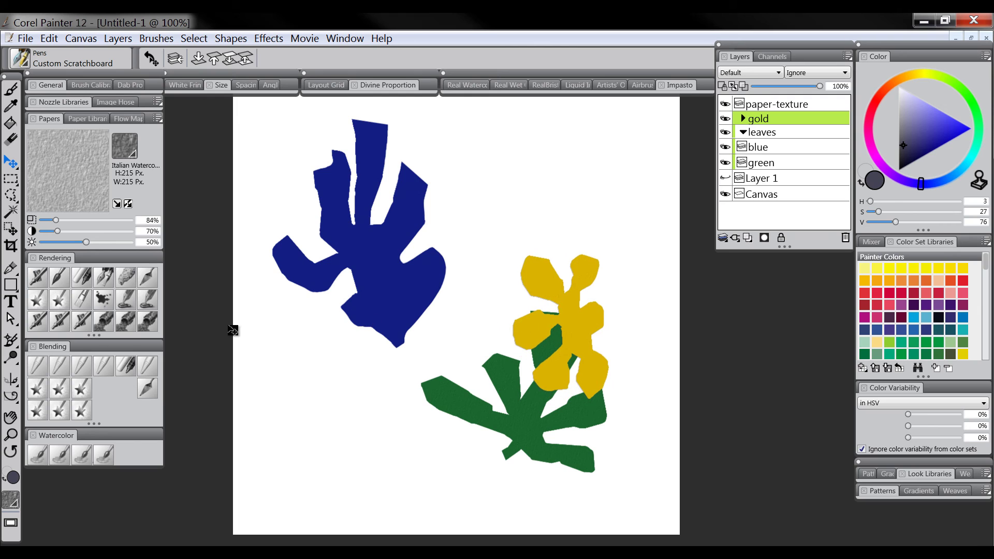
pyautogui.click(10, 434)
pyautogui.click(545, 341)
pyautogui.click(552, 337)
pyautogui.click(567, 344)
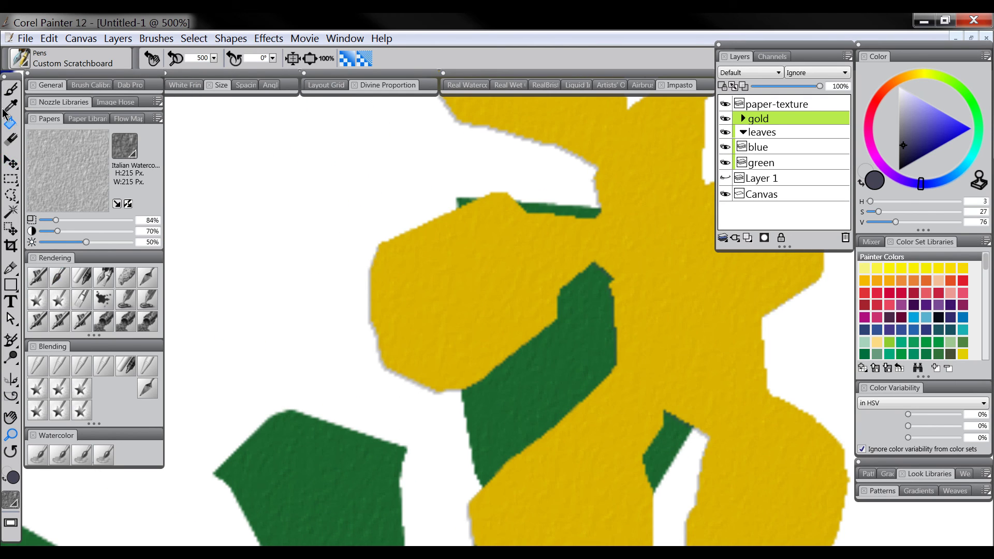
pyautogui.click(10, 162)
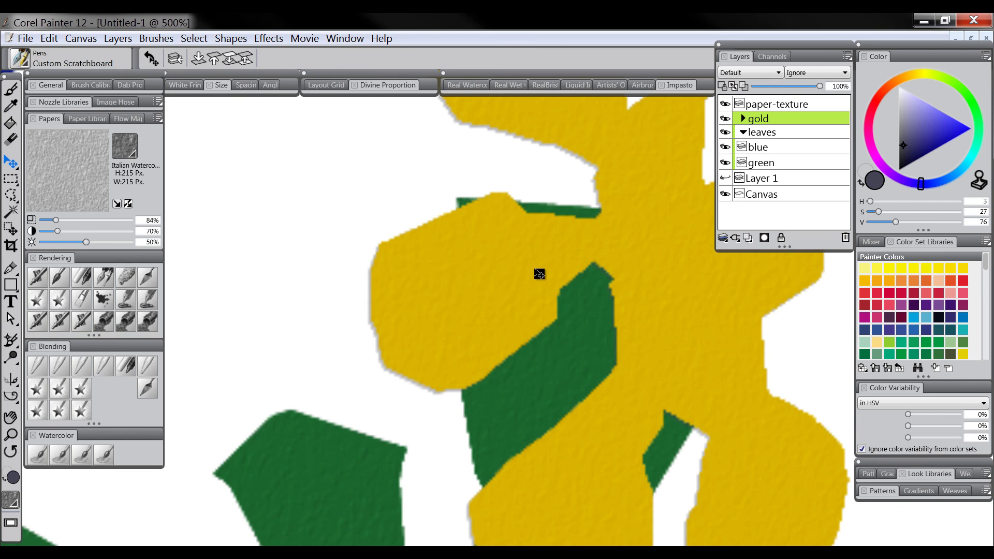
pyautogui.moveTo(539, 273); pyautogui.dragTo(493, 200)
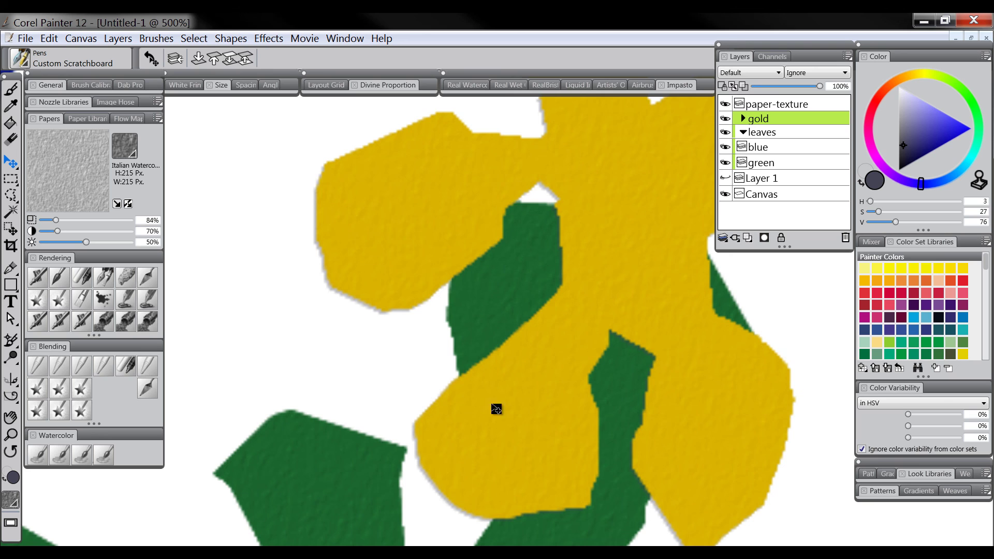
pyautogui.click(11, 434)
pyautogui.keyDown('alt'); pyautogui.click(511, 328); pyautogui.keyUp('alt')
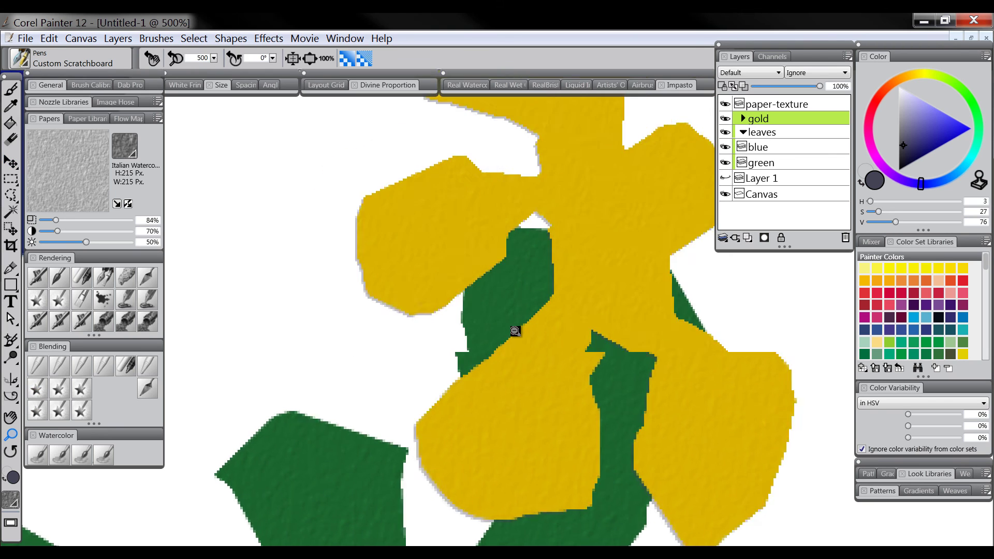
pyautogui.keyDown('alt'); pyautogui.click(513, 331); pyautogui.keyUp('alt')
pyautogui.keyDown('alt'); pyautogui.click(518, 337); pyautogui.keyUp('alt')
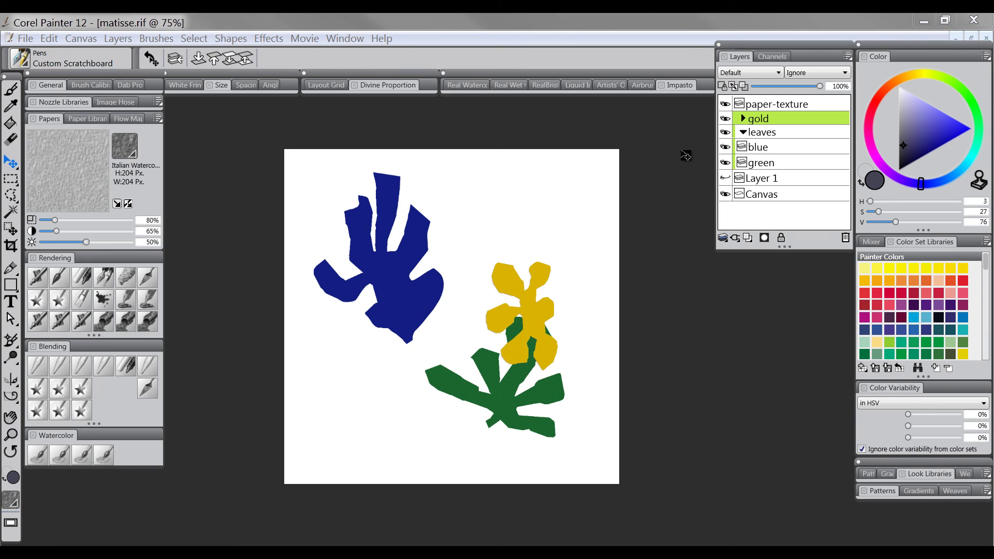
# Rotate the blue leaf clockwise with the Transform tool so its tall frond leans right, and shift it slightly right and up.
pyautogui.click(761, 147)
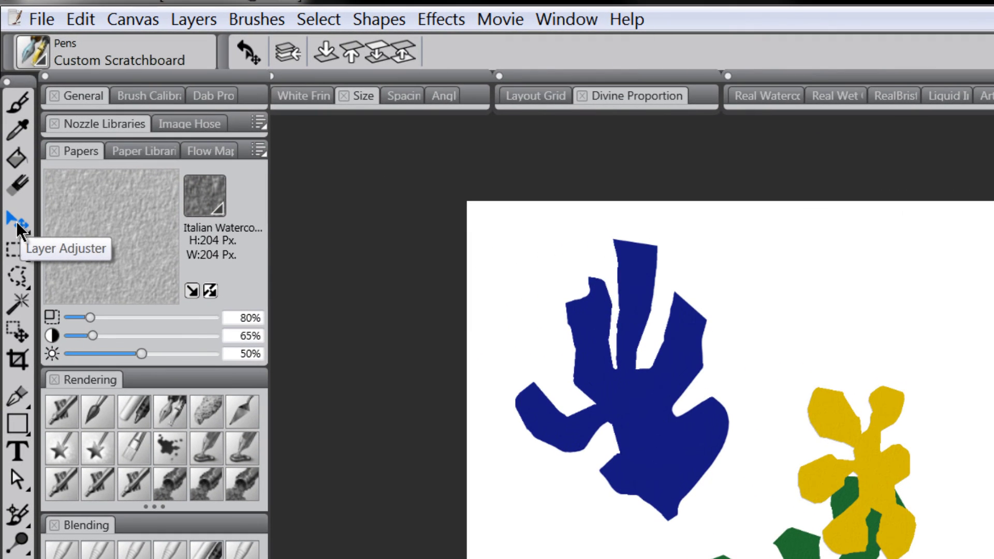
pyautogui.click(18, 223)
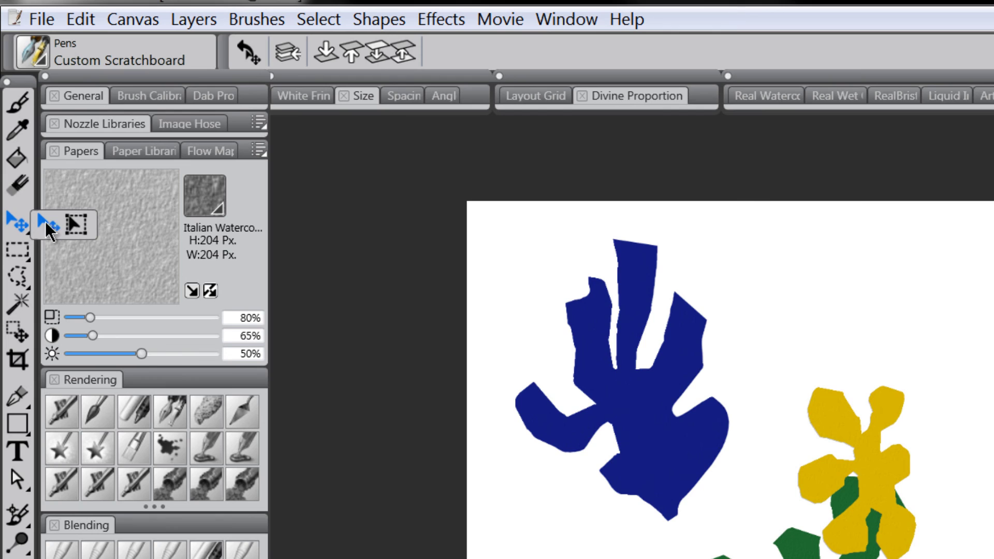
pyautogui.click(77, 227)
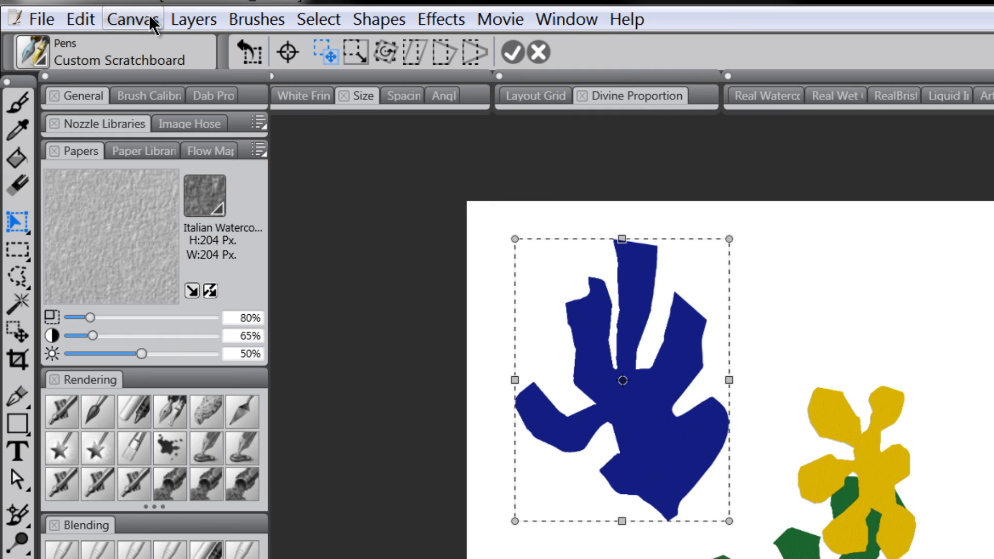
pyautogui.click(185, 23)
pyautogui.moveTo(81, 20)
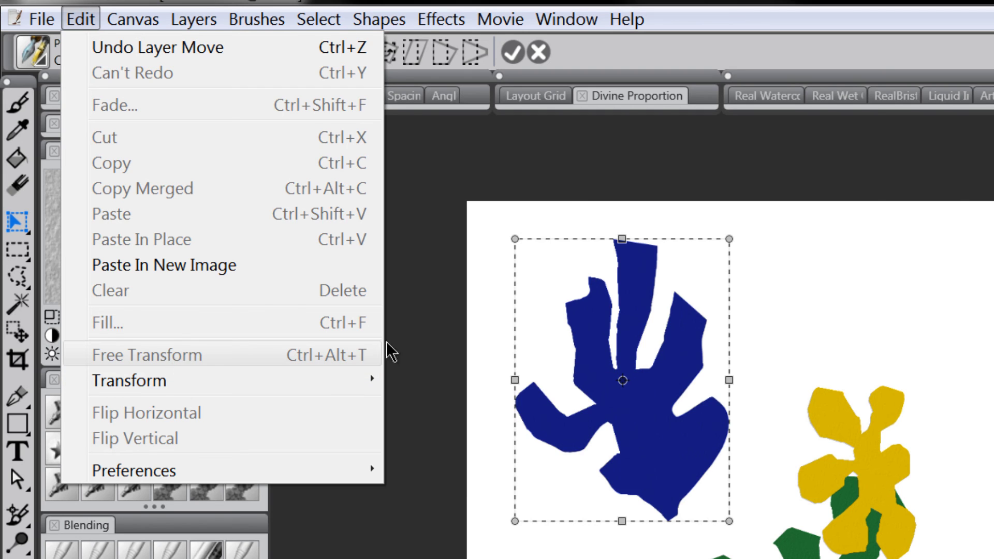
pyautogui.click(777, 272)
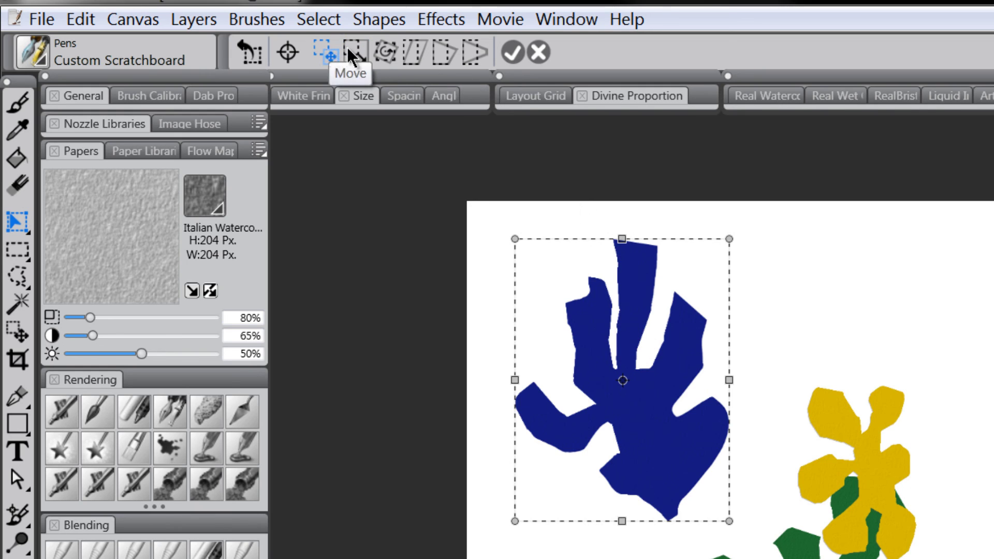
pyautogui.click(386, 51)
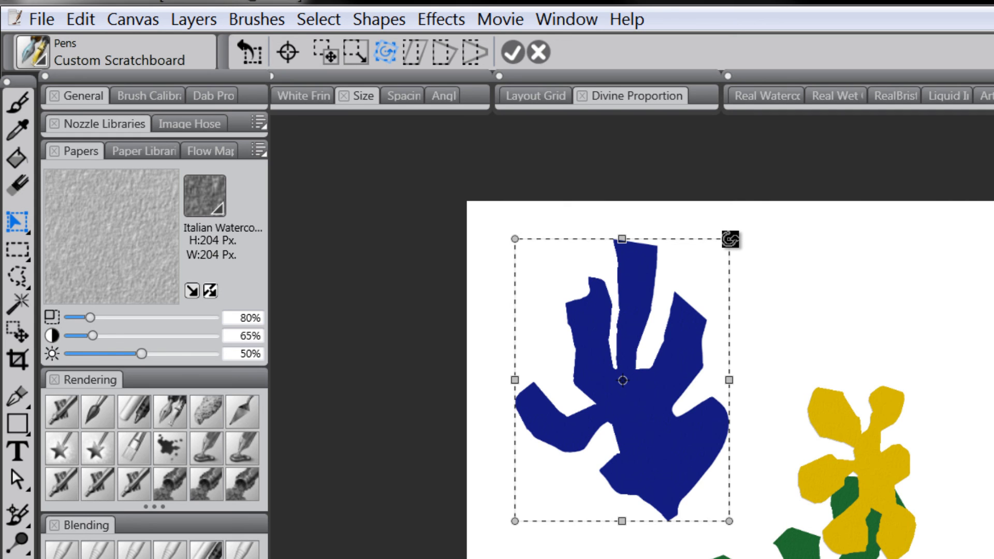
pyautogui.moveTo(730, 239); pyautogui.dragTo(689, 365)
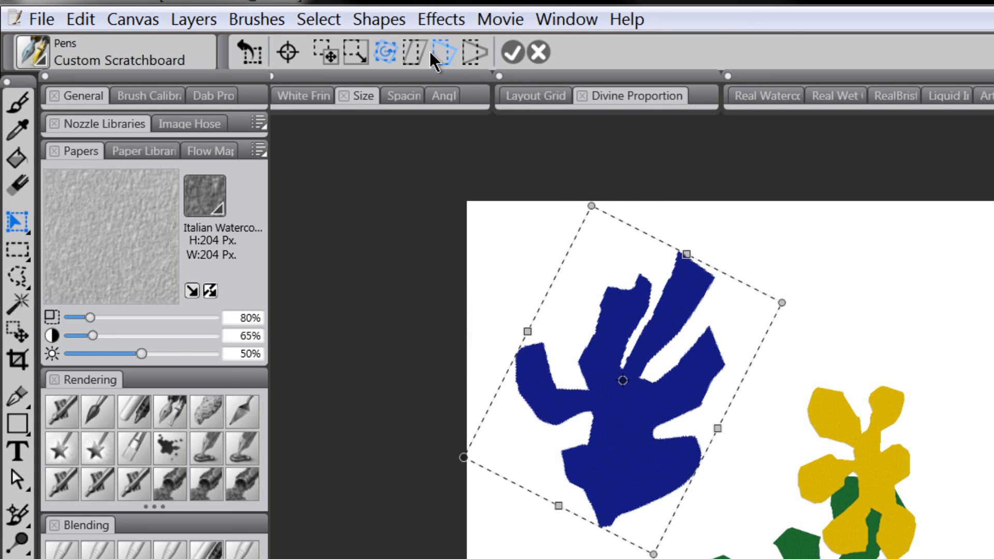
pyautogui.click(513, 52)
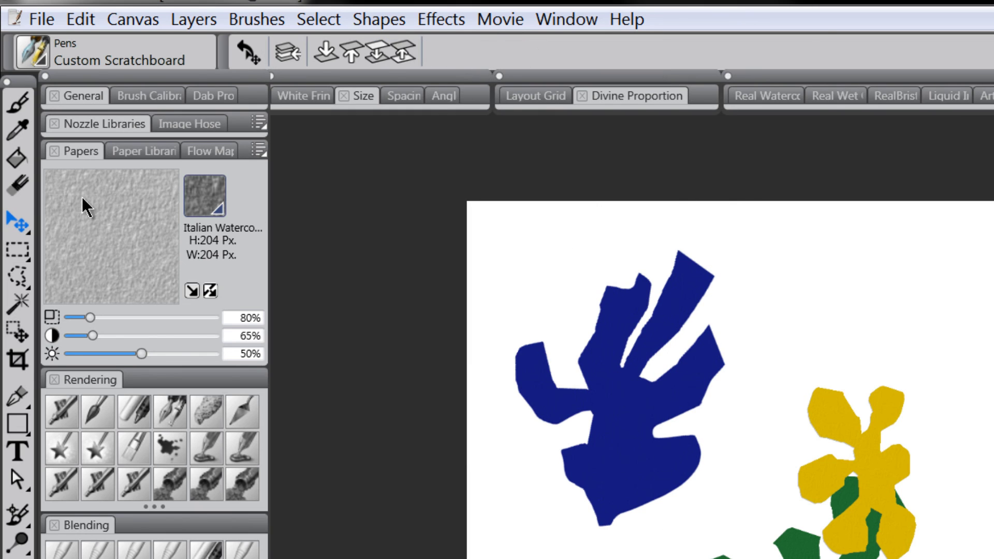
pyautogui.moveTo(582, 371); pyautogui.dragTo(621, 363)
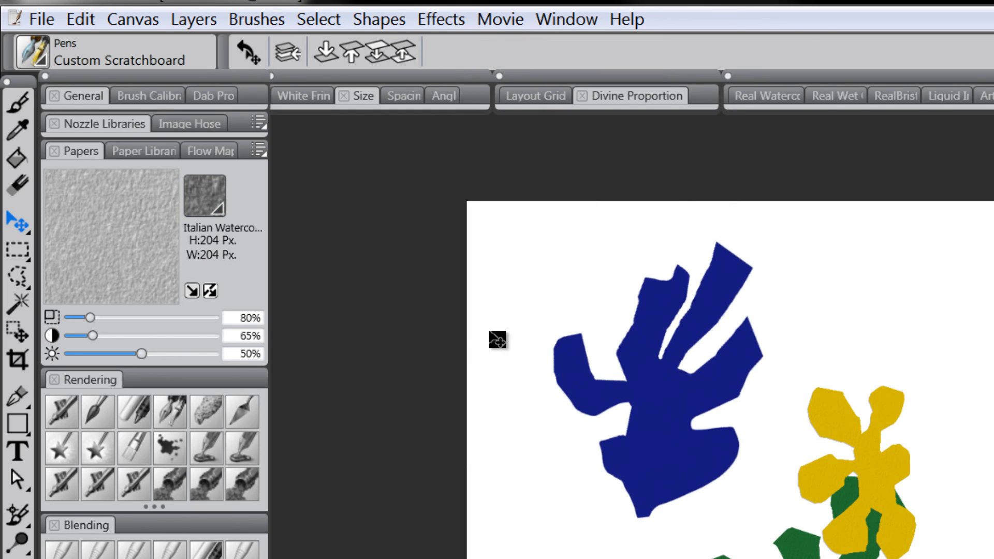
# Rotate the blue leaf further clockwise with a second transform so its fronds point toward the upper right.
pyautogui.moveTo(24, 224); pyautogui.dragTo(80, 220)
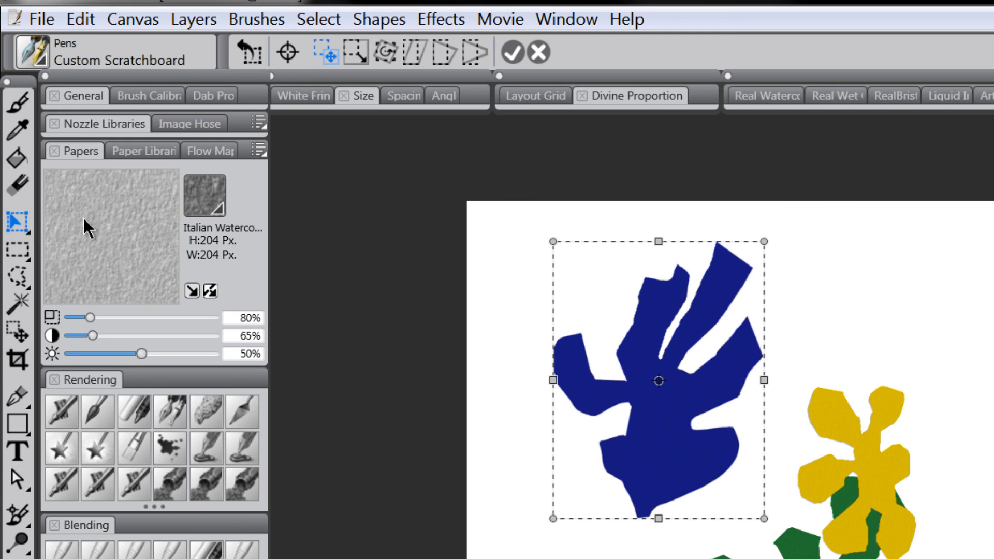
pyautogui.click(389, 51)
pyautogui.moveTo(767, 243); pyautogui.dragTo(806, 309)
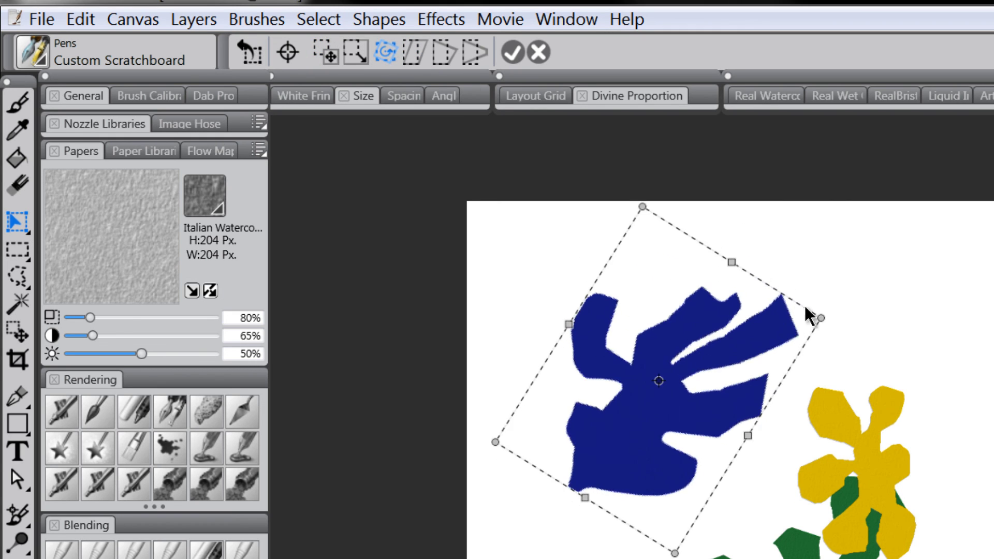
# Scale the blue leaf down to less than half its size and shift it slightly up and right.
pyautogui.click(354, 51)
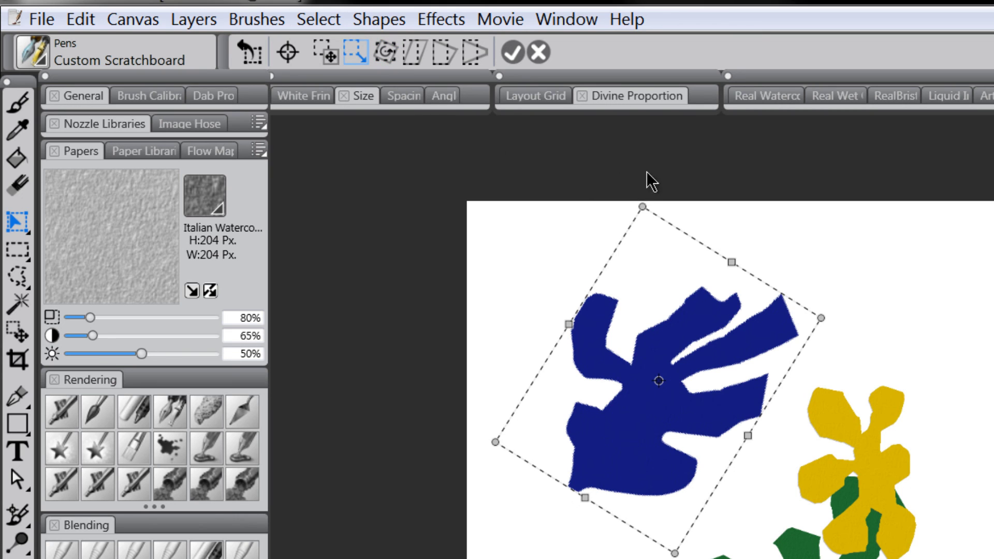
pyautogui.moveTo(643, 207); pyautogui.dragTo(653, 429)
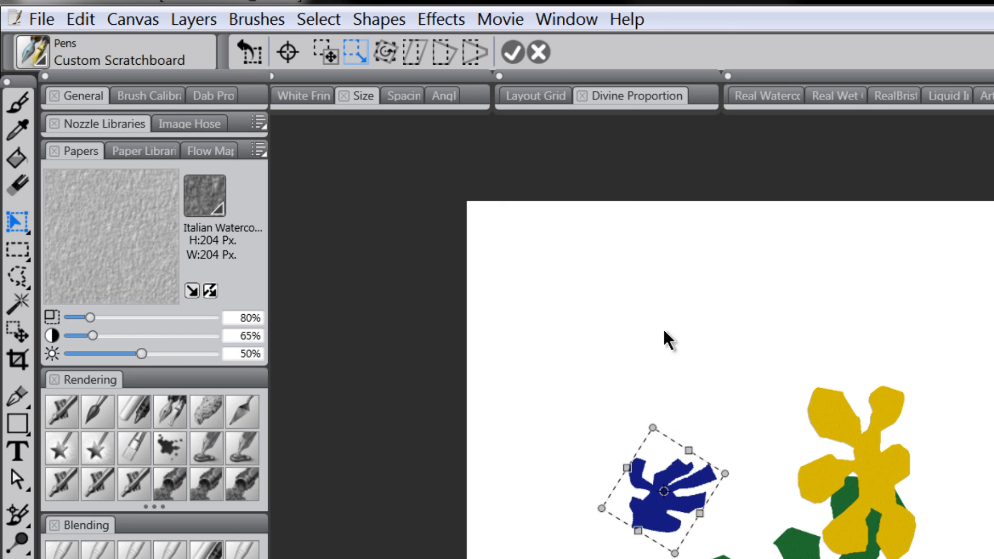
pyautogui.click(512, 50)
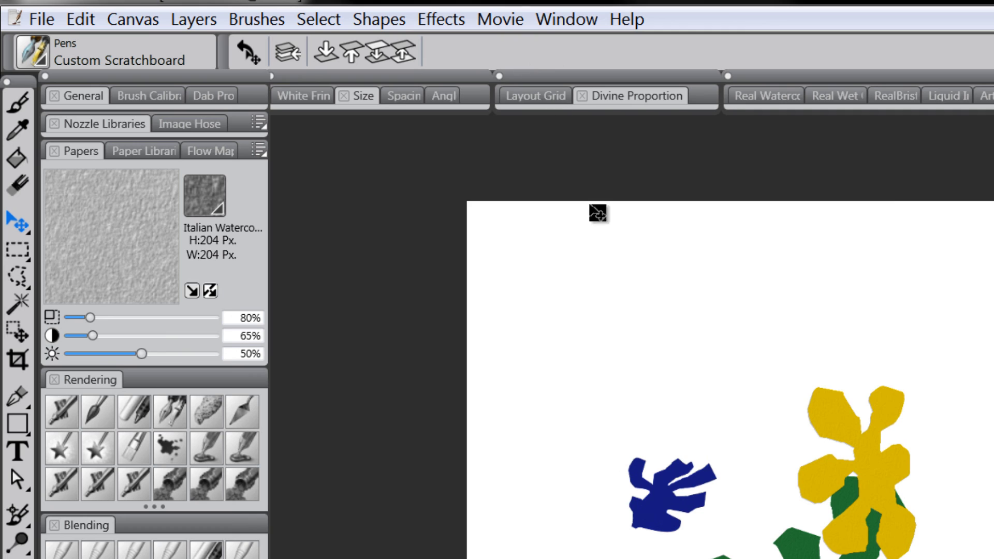
pyautogui.moveTo(713, 507); pyautogui.dragTo(688, 487)
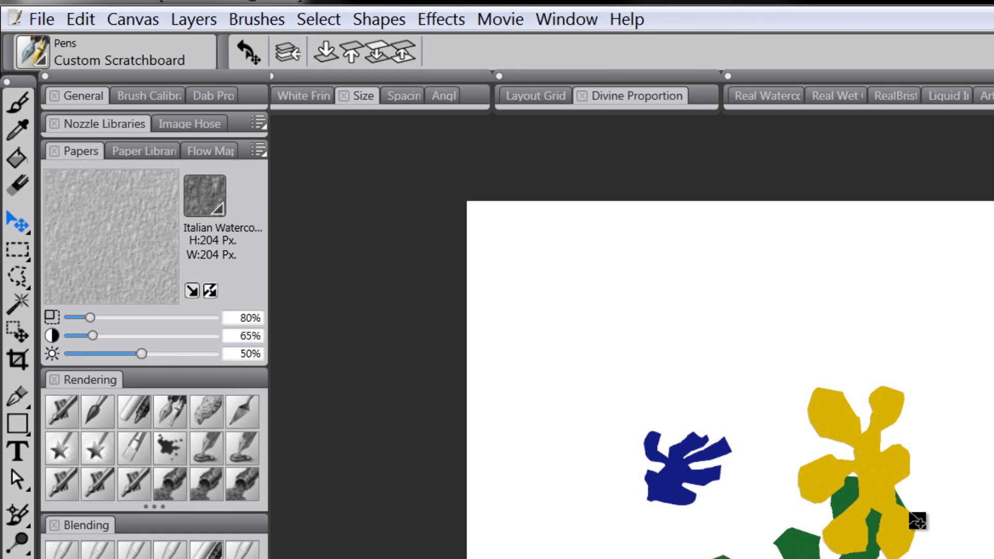